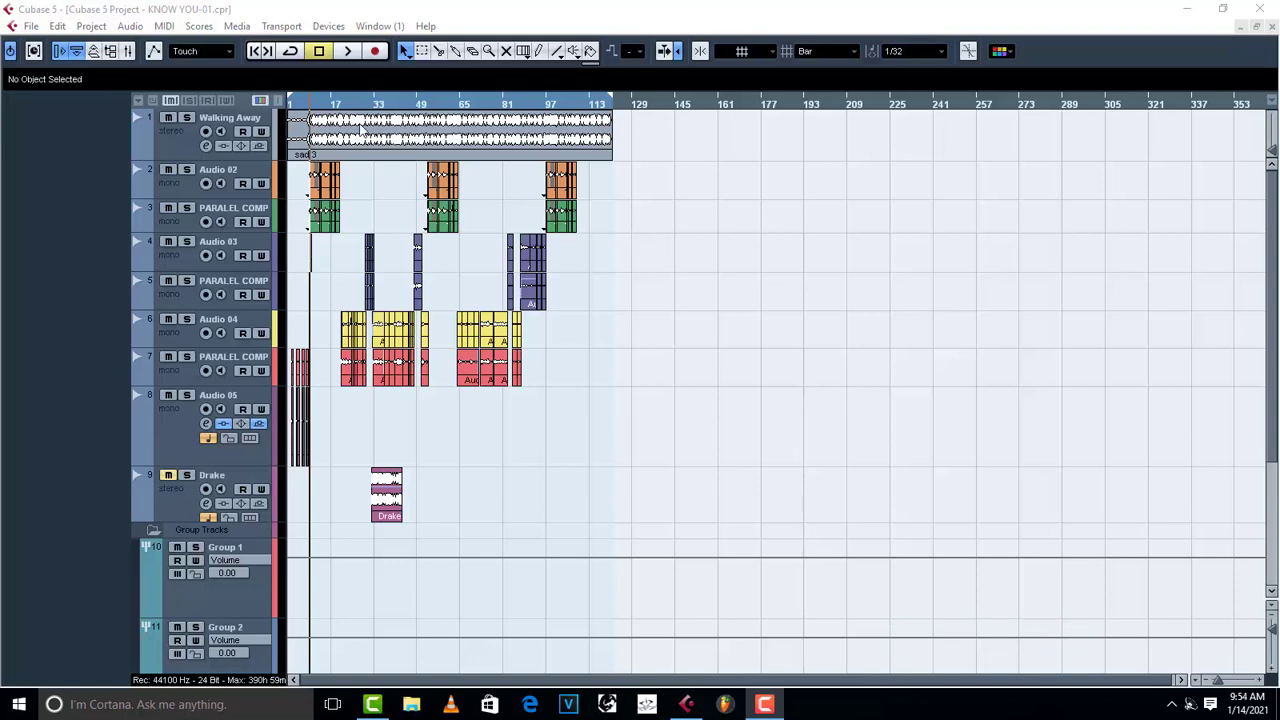
Close the audio mixdown export dialog and the KNOW YOU-01 project
key(space)
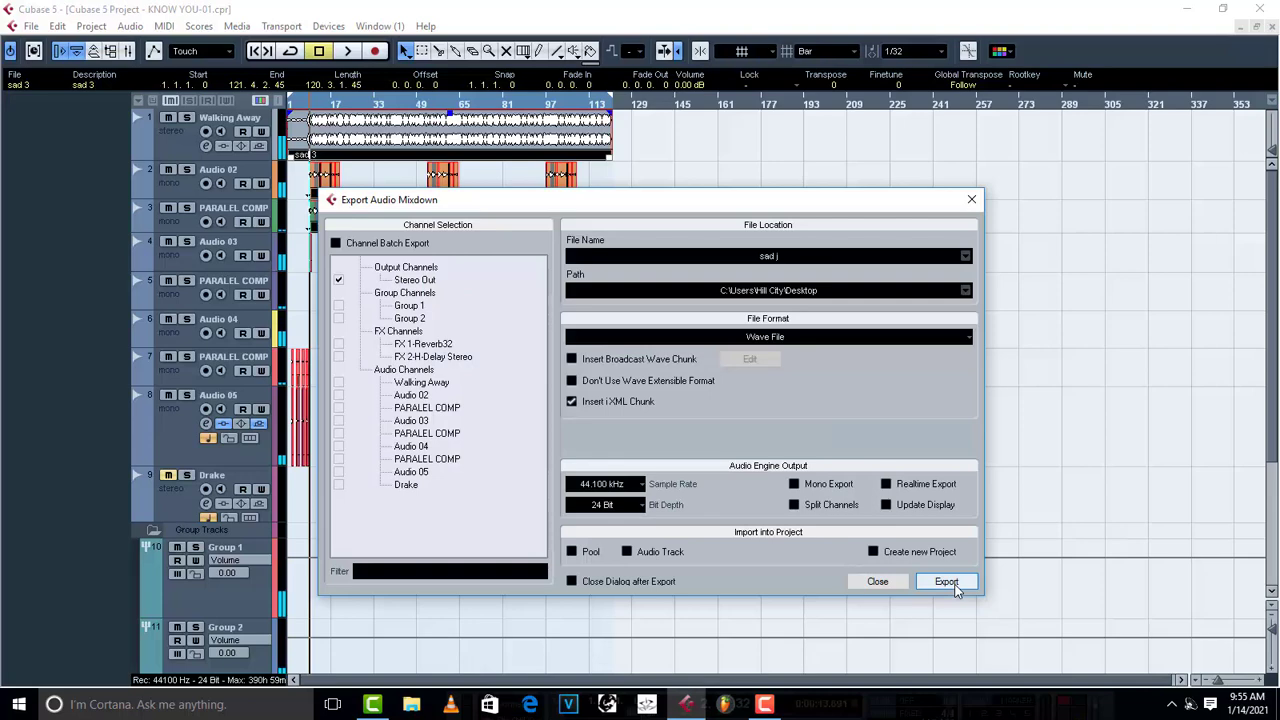
click(971, 199)
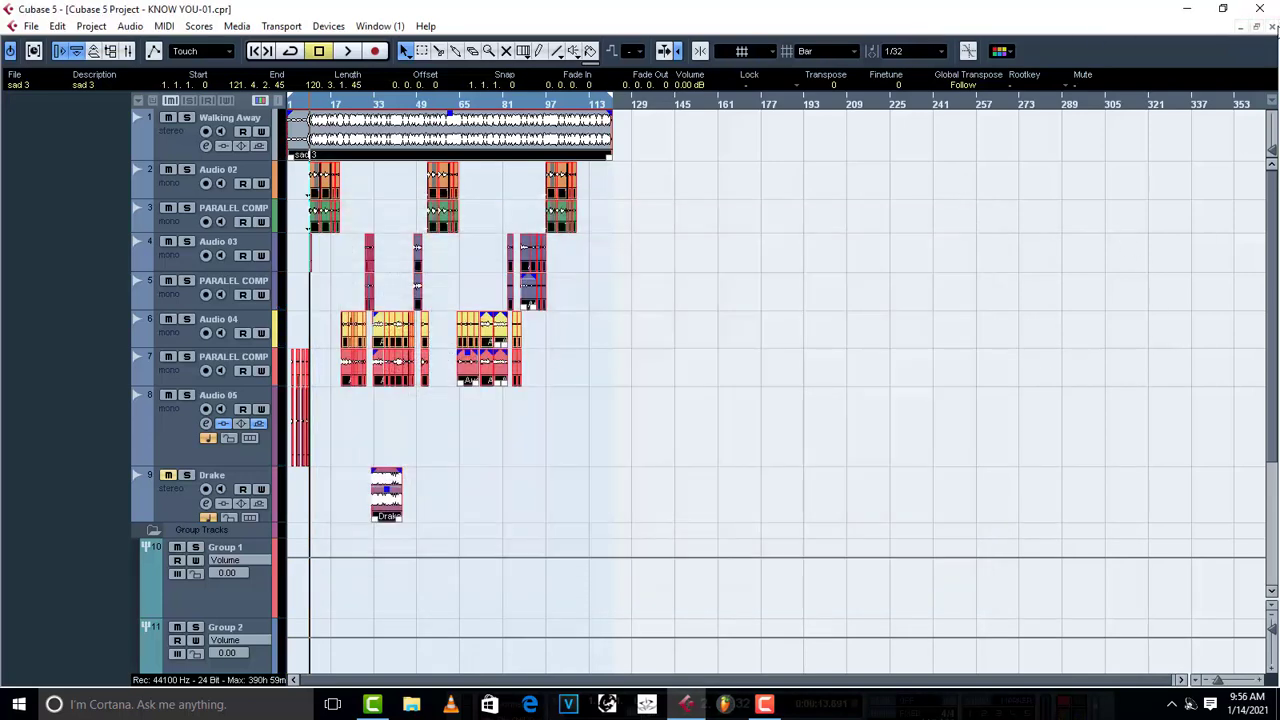
click(1271, 26)
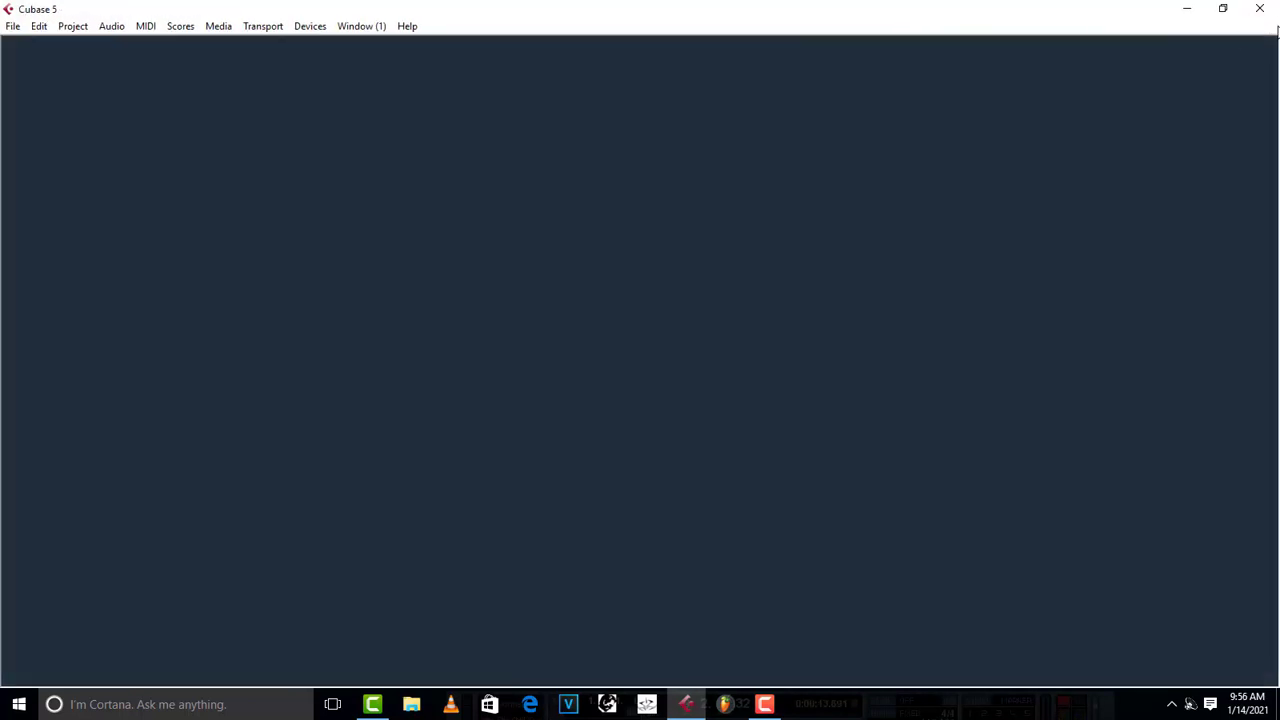
Create a new project from the C5 - Mastering Setup template
click(13, 26)
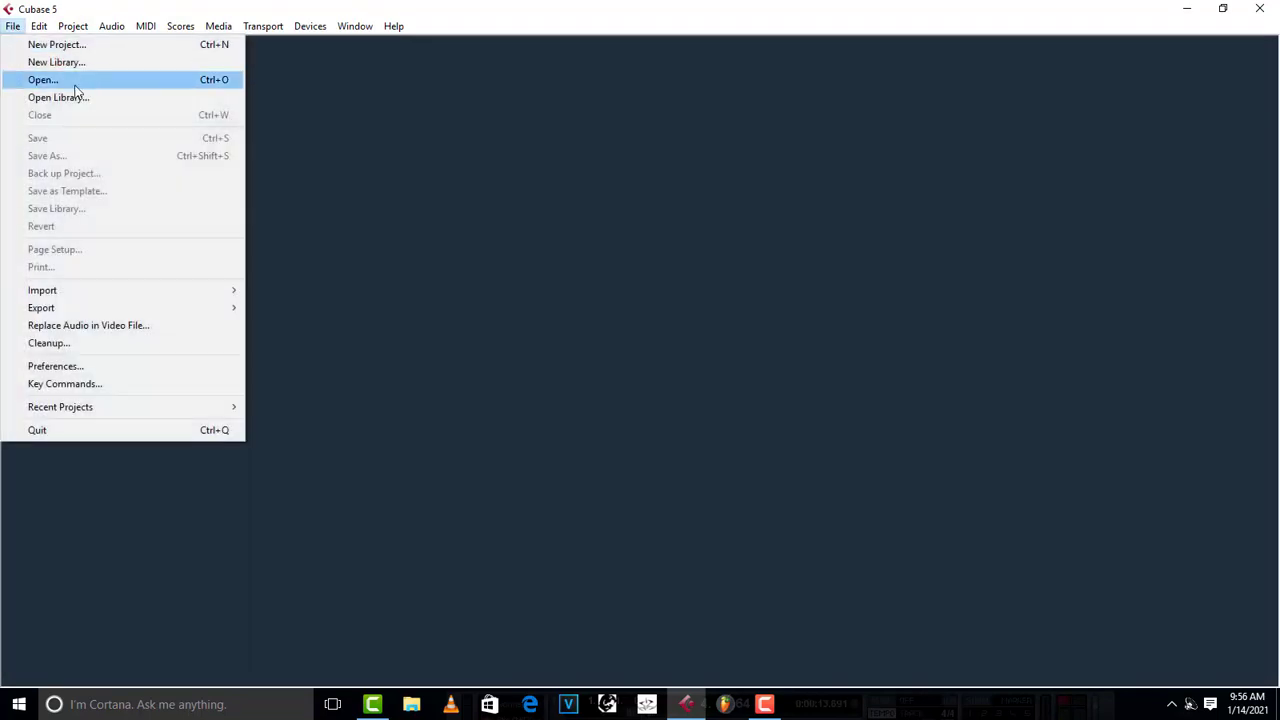
click(78, 50)
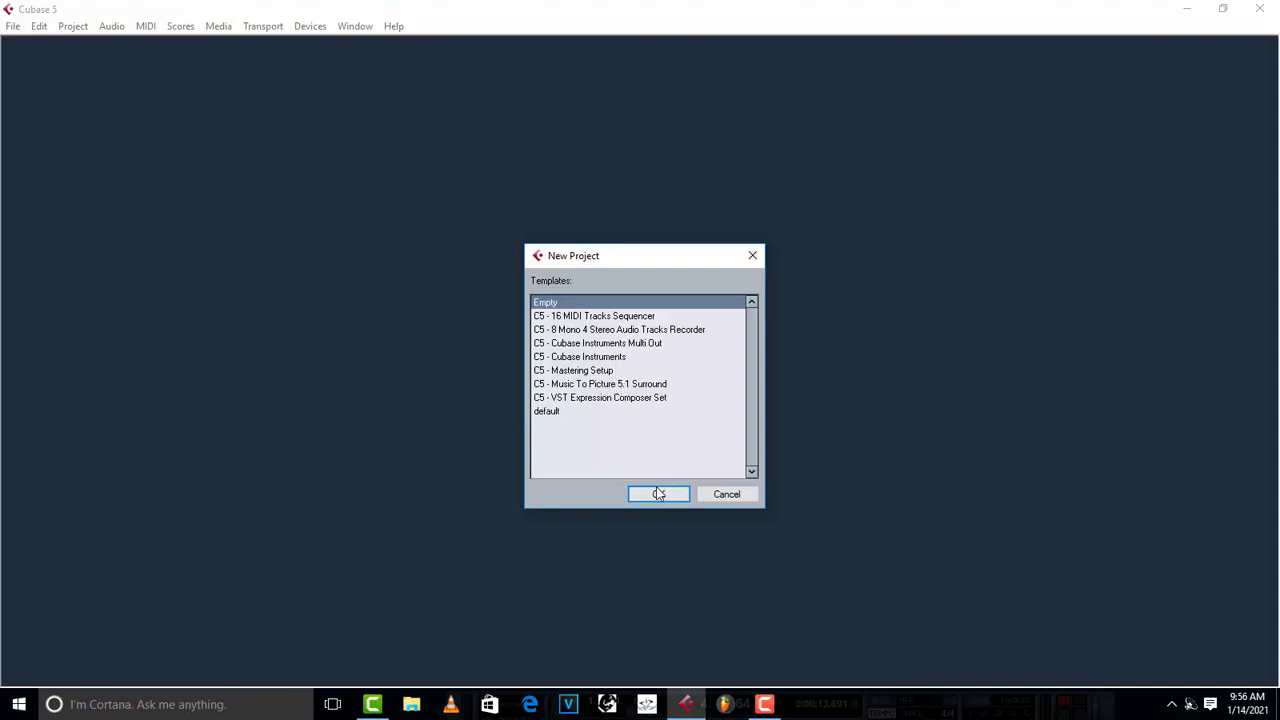
click(590, 372)
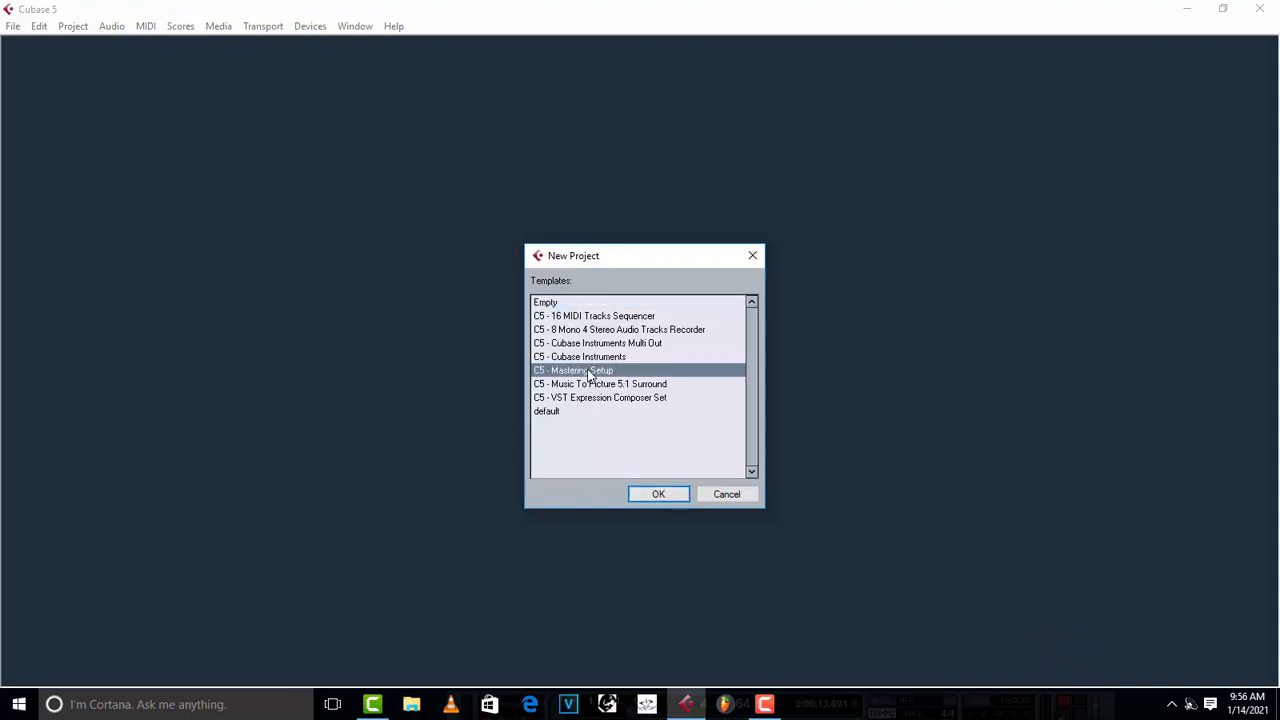
click(658, 492)
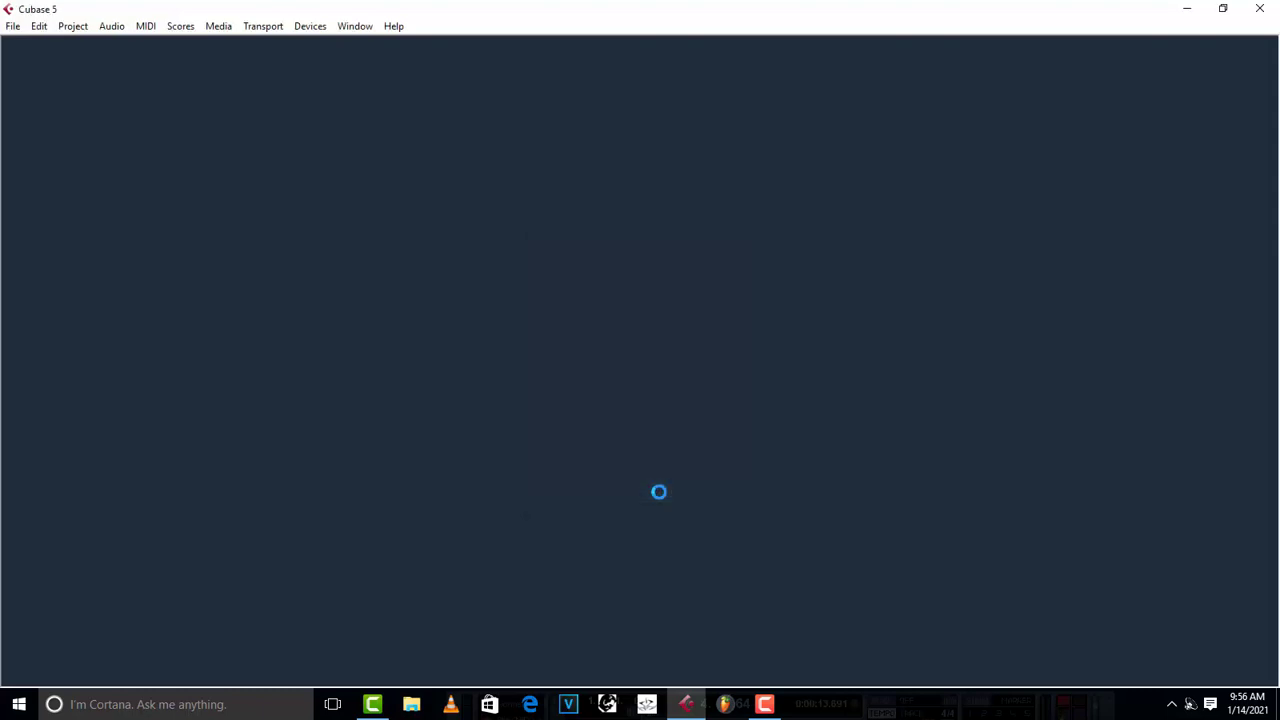
click(662, 455)
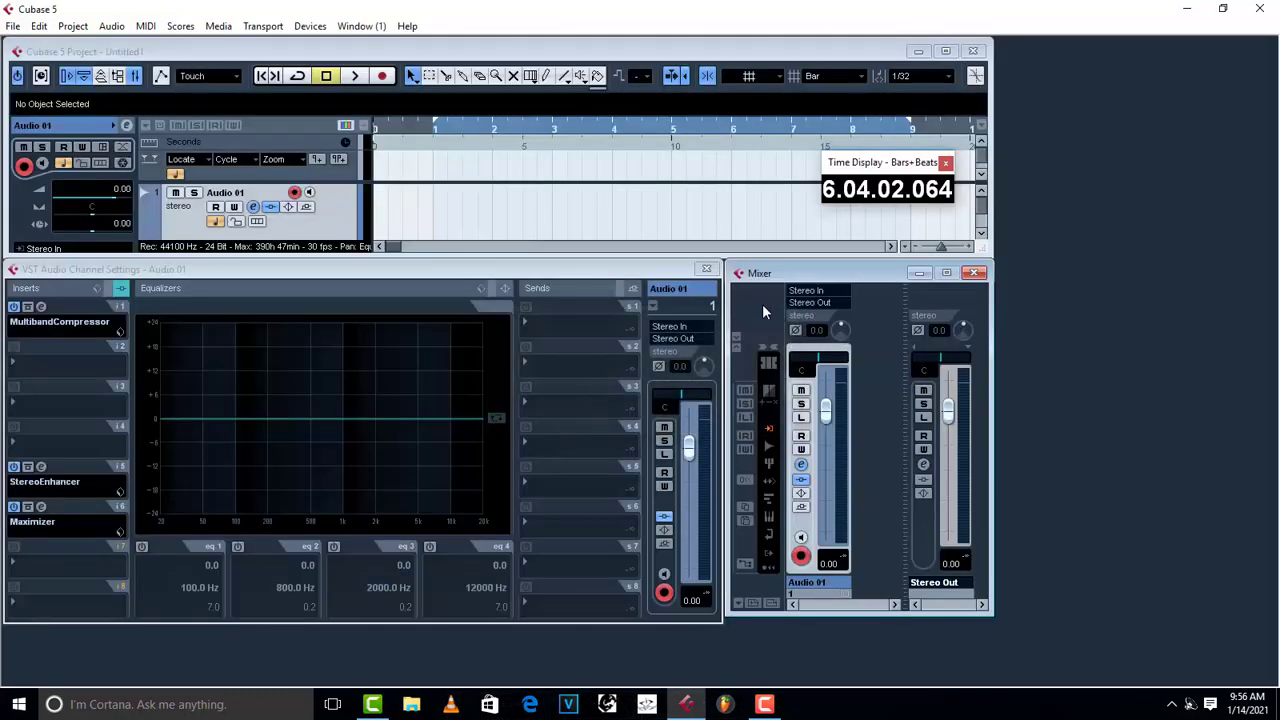
Close the time display, channel settings and mixer windows, and maximize the project window
drag(496, 274, 798, 162)
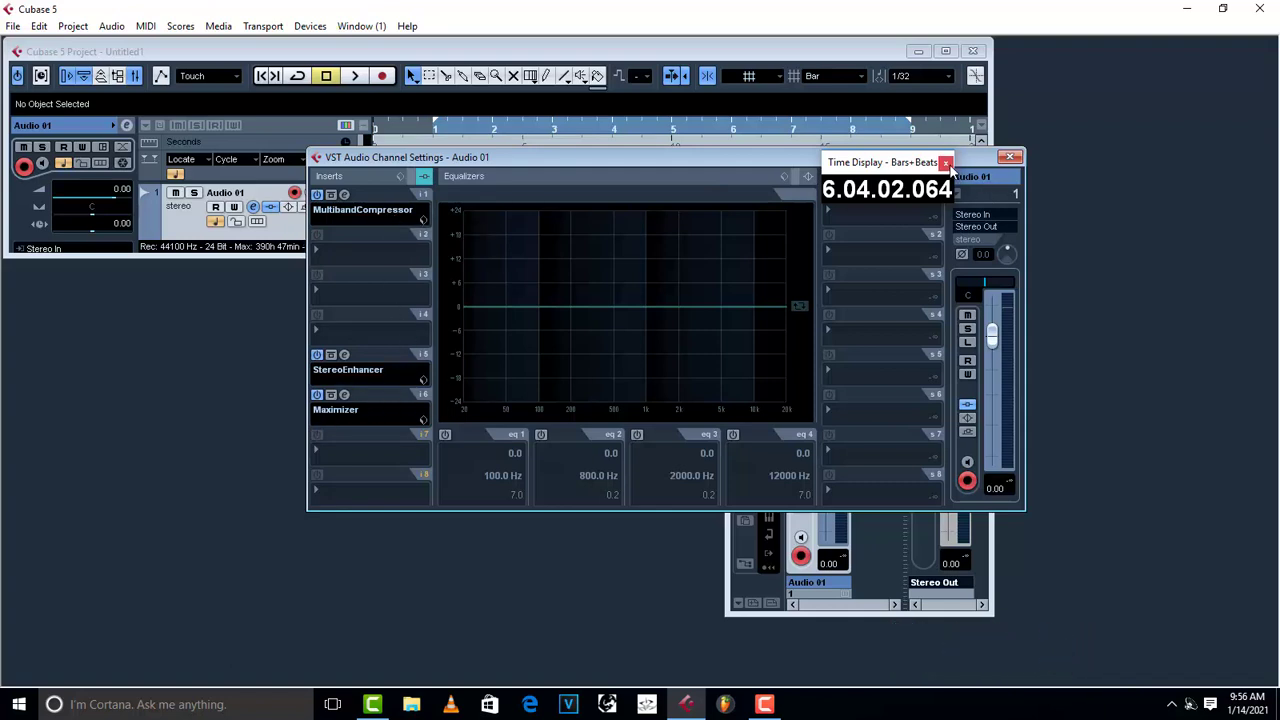
click(946, 163)
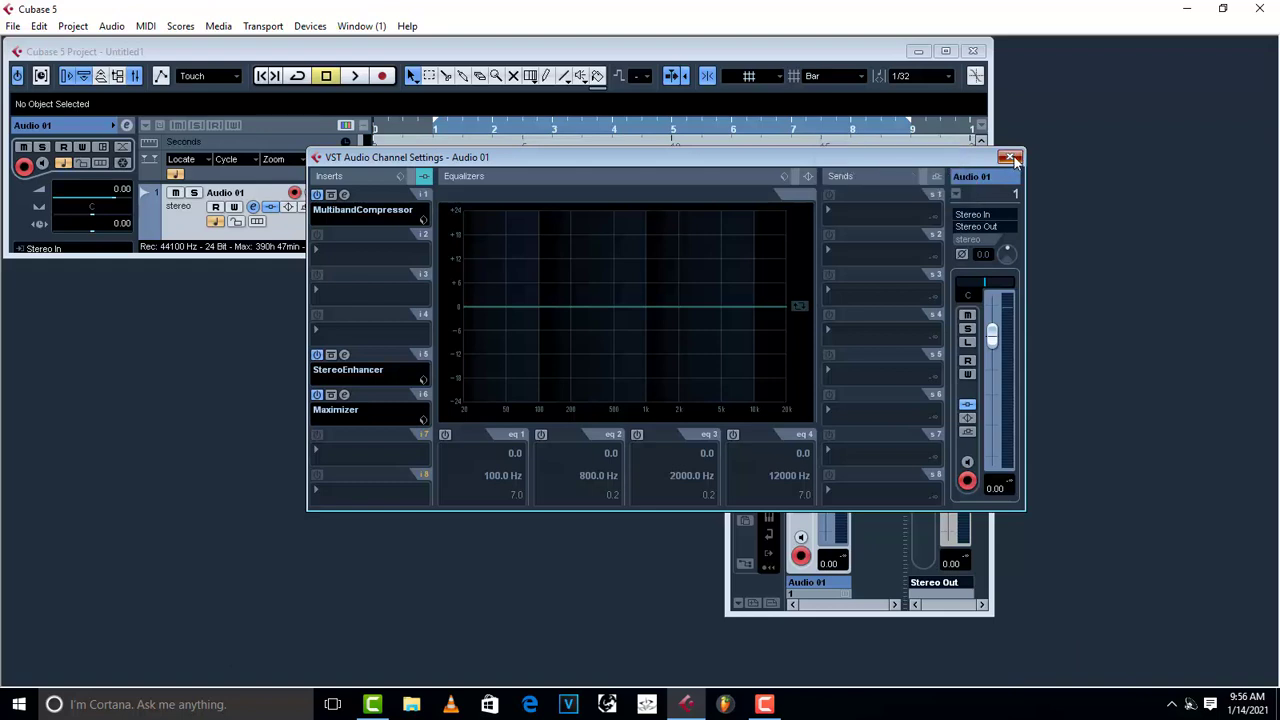
click(1010, 157)
click(975, 274)
click(945, 51)
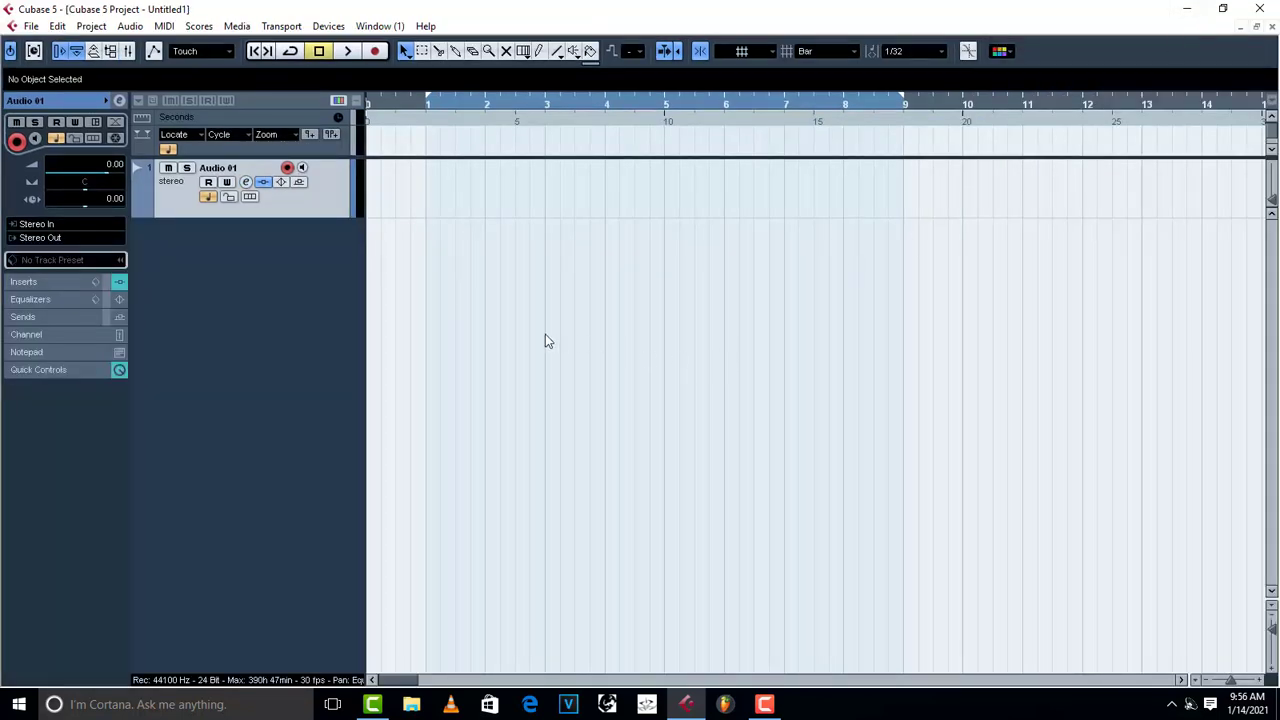
Import the sad j audio file from the desktop onto the Audio 01 track and move it to bar 0
click(1187, 9)
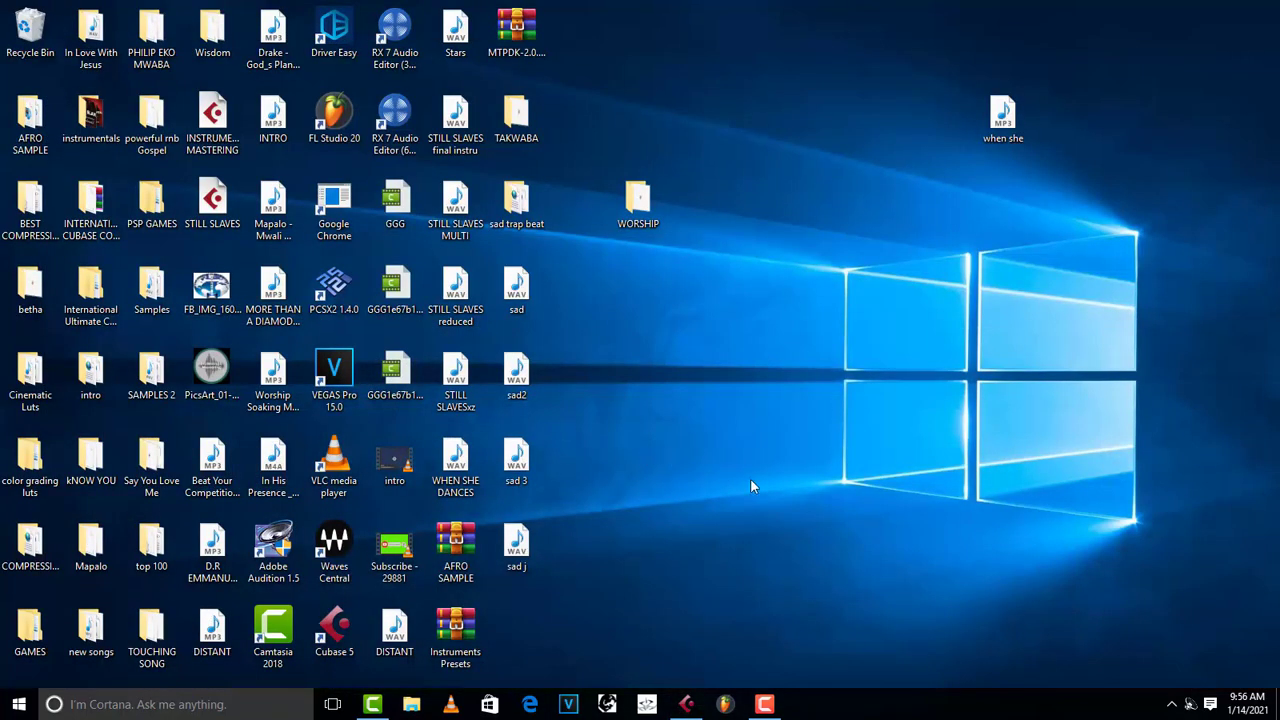
drag(516, 548, 443, 191)
click(687, 464)
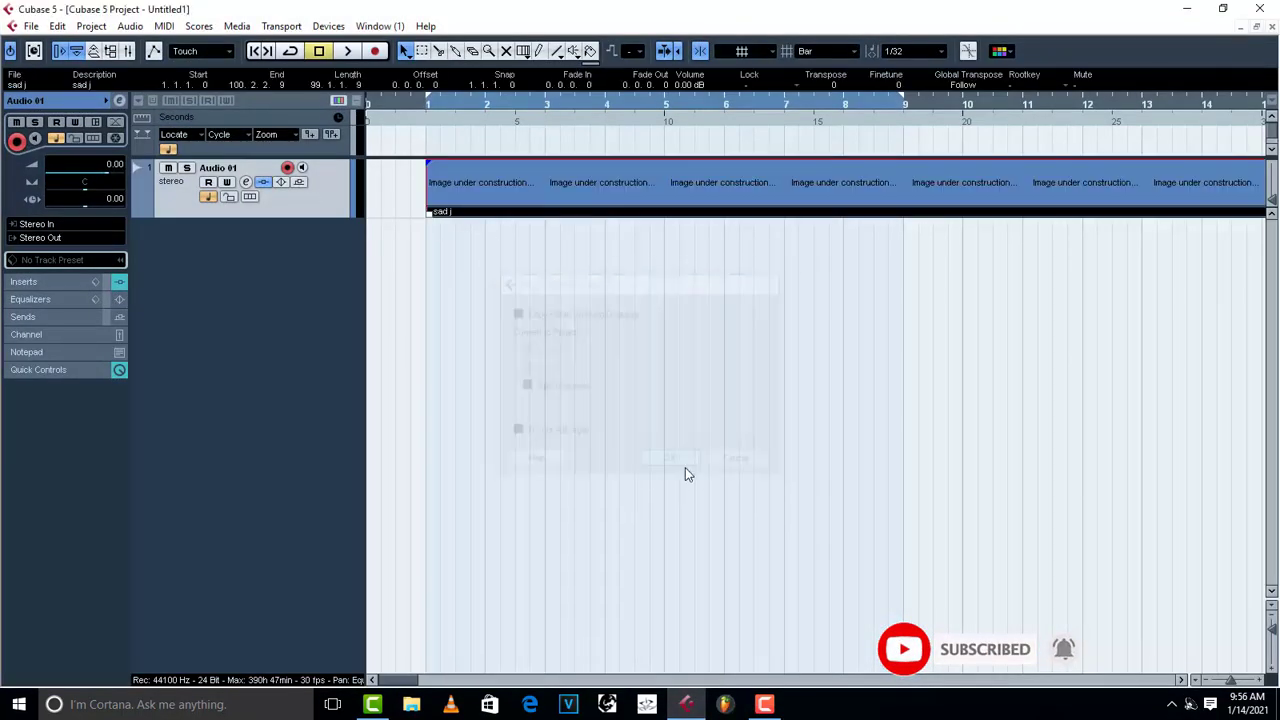
drag(790, 180, 663, 190)
key(shift+f)
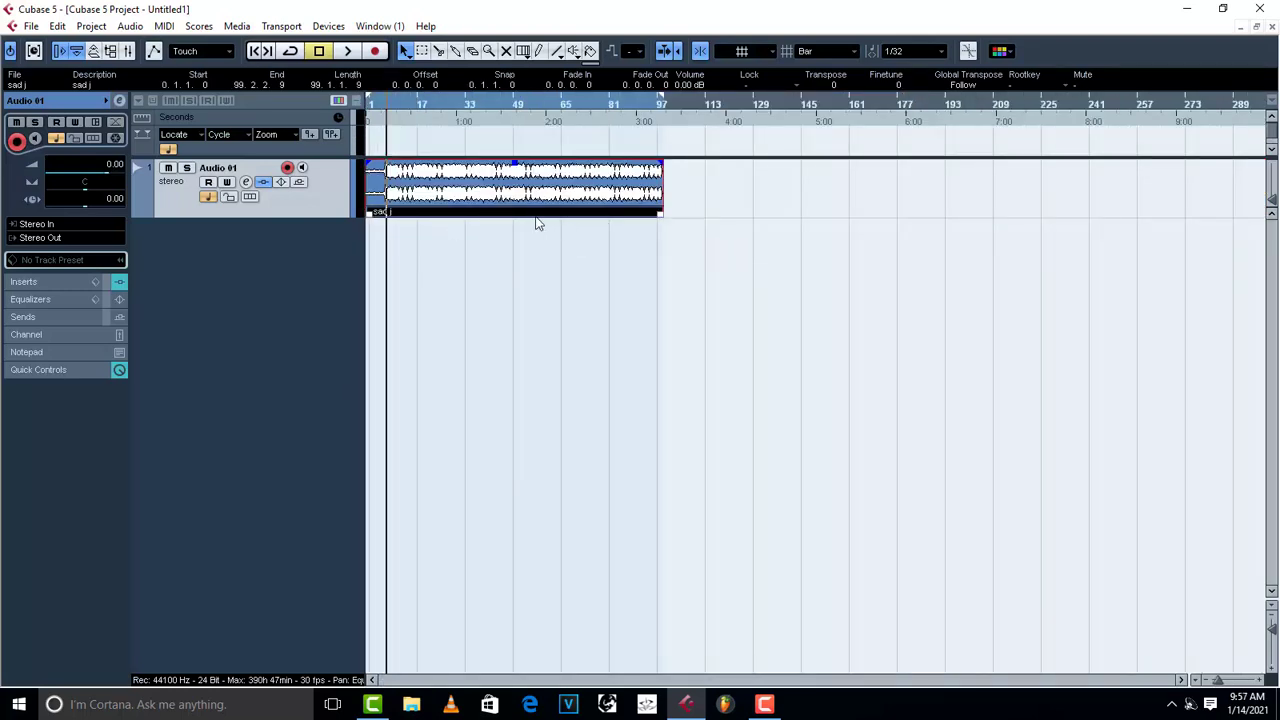
In Audio 01's inserts, switch off StereoEnhancer and MultibandCompressor, moving MultibandCompressor to slot 2 and Maximizer to slot 4
click(246, 184)
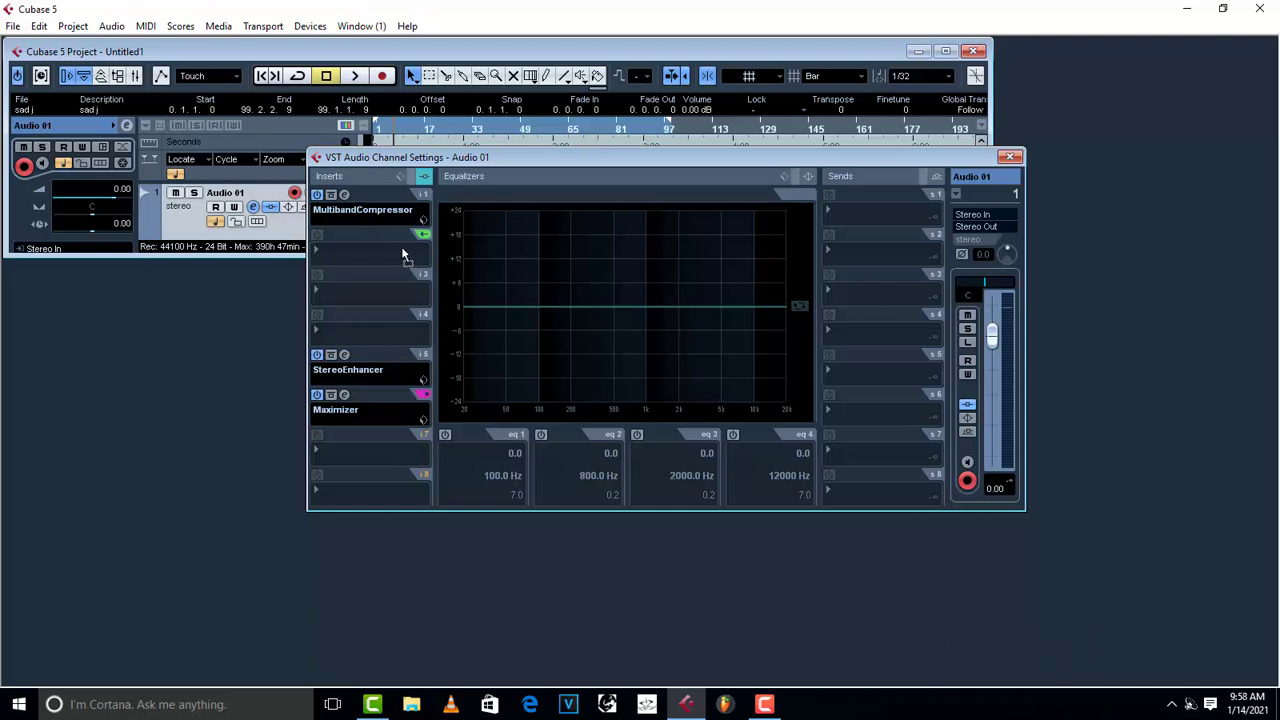
drag(340, 410, 340, 250)
click(317, 355)
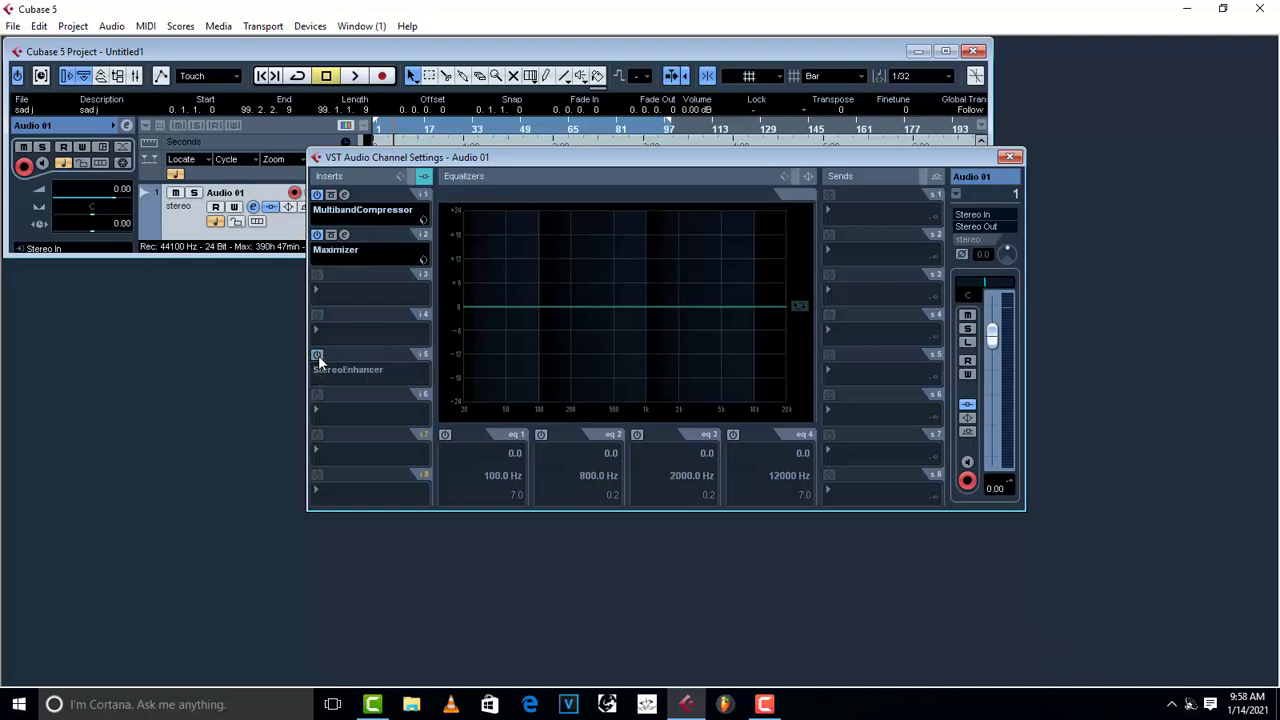
click(317, 194)
drag(420, 198, 403, 283)
drag(423, 240, 420, 330)
Load the Compressor dynamics effect into Audio 01's first insert slot
click(336, 219)
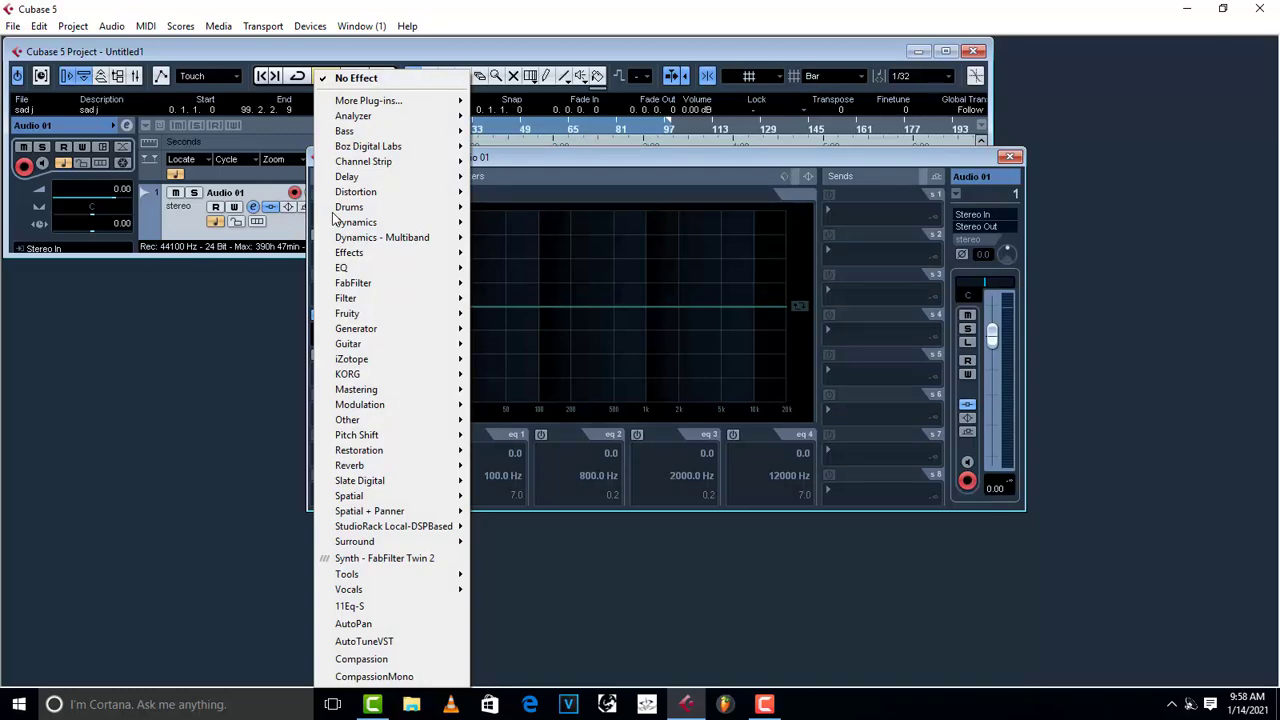
mouse_move(333, 213)
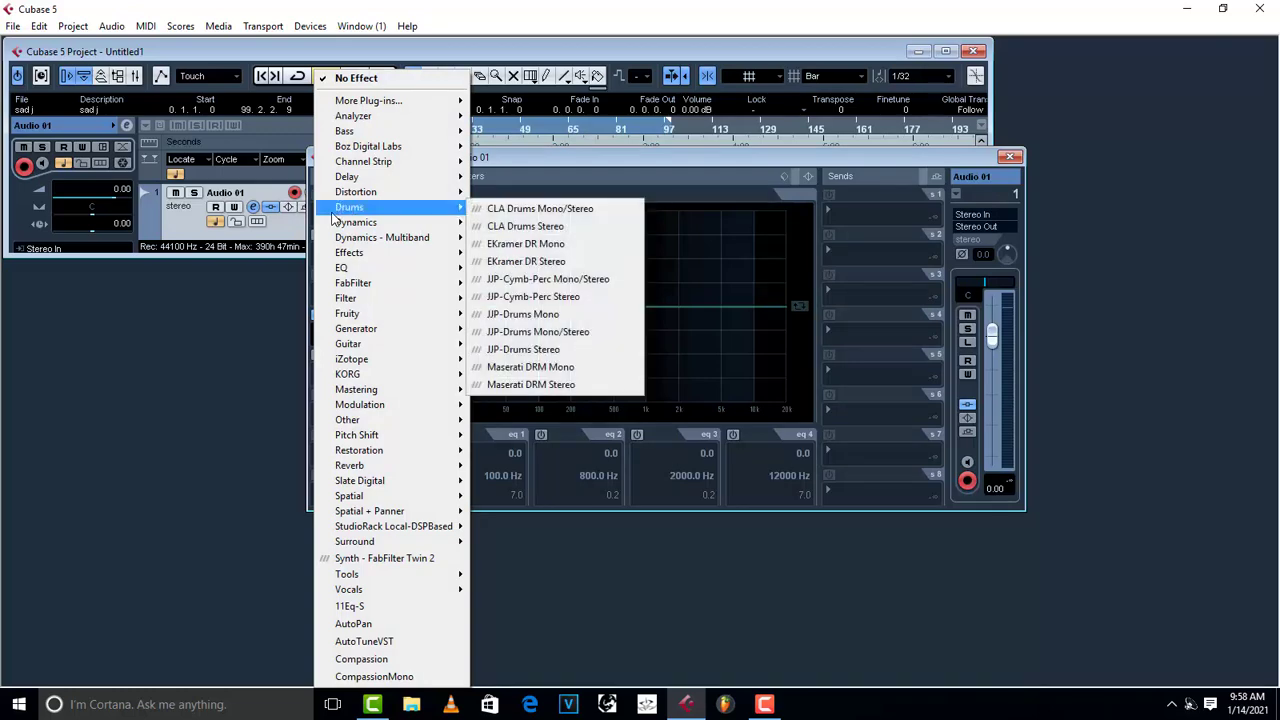
mouse_move(390, 226)
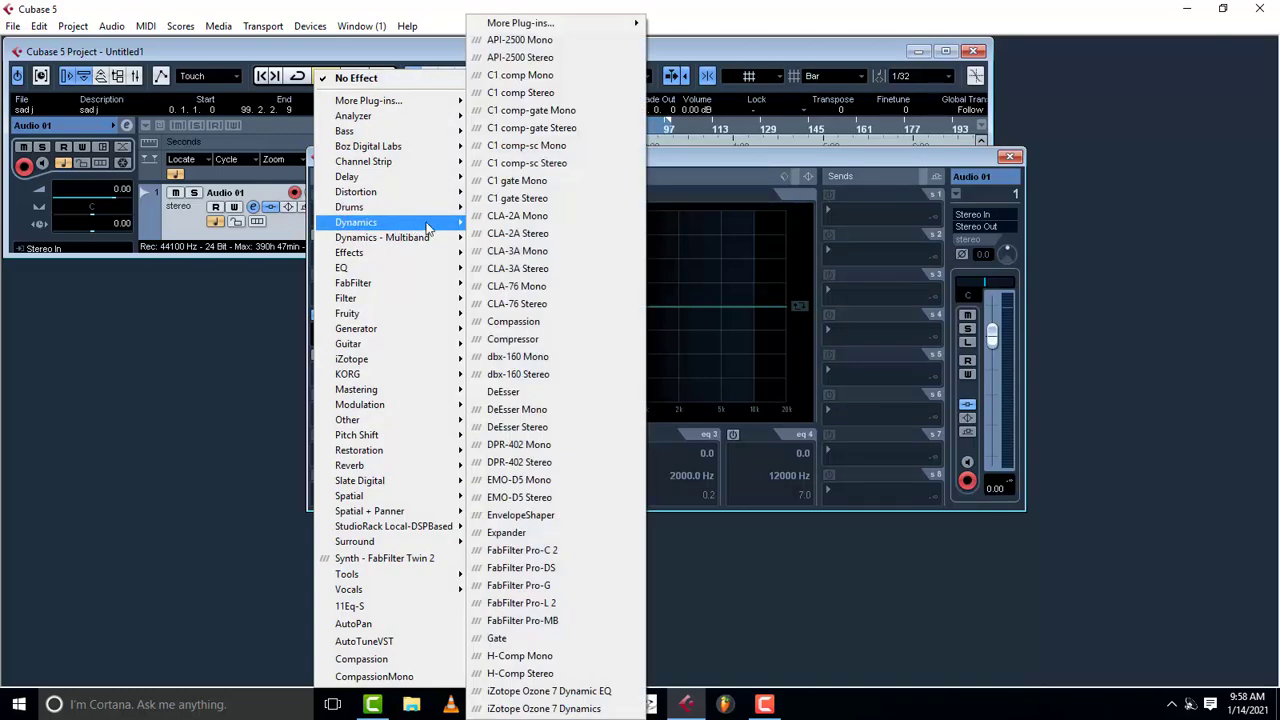
click(540, 339)
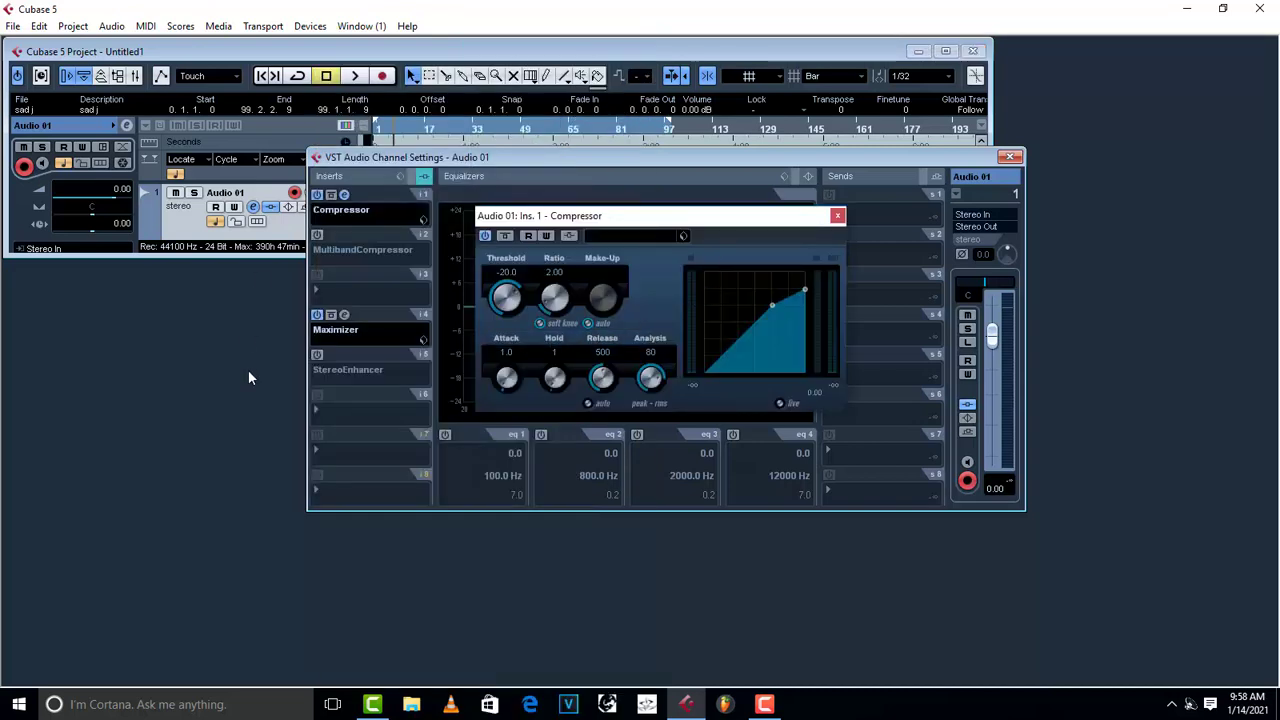
Maximize the project window and briefly play the song through the compressor
click(945, 51)
key(space)
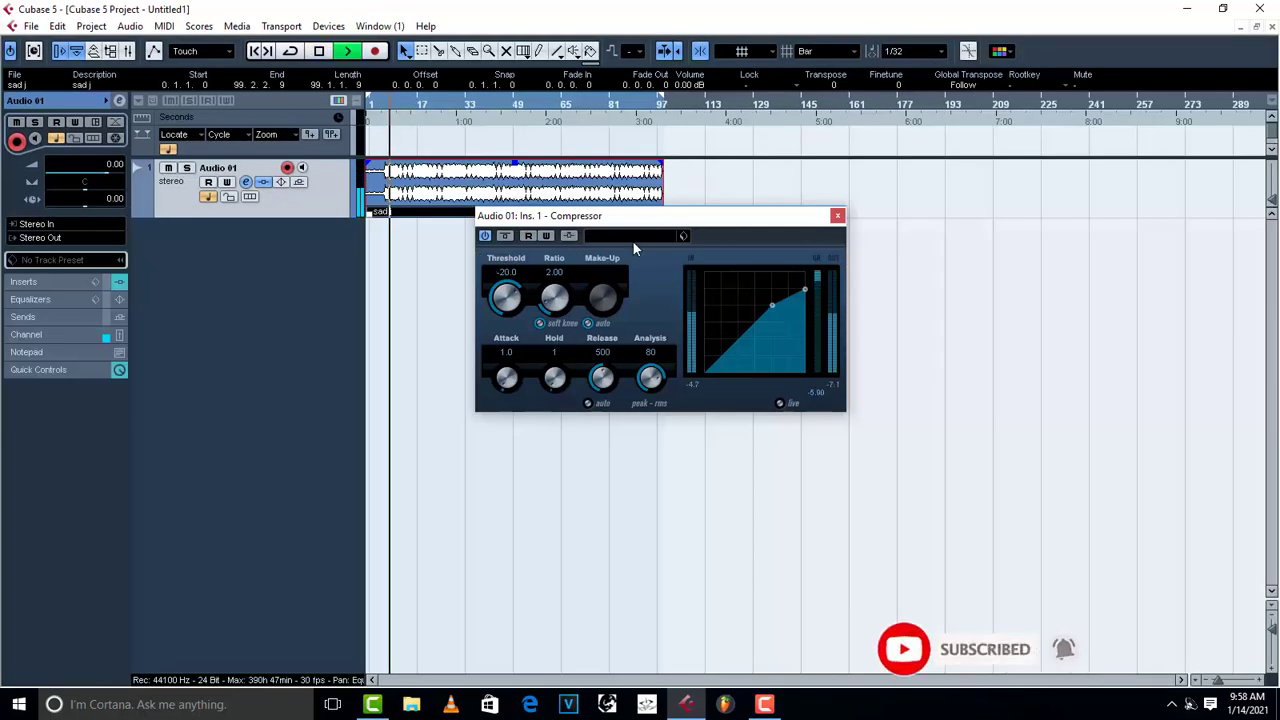
click(898, 262)
key(space)
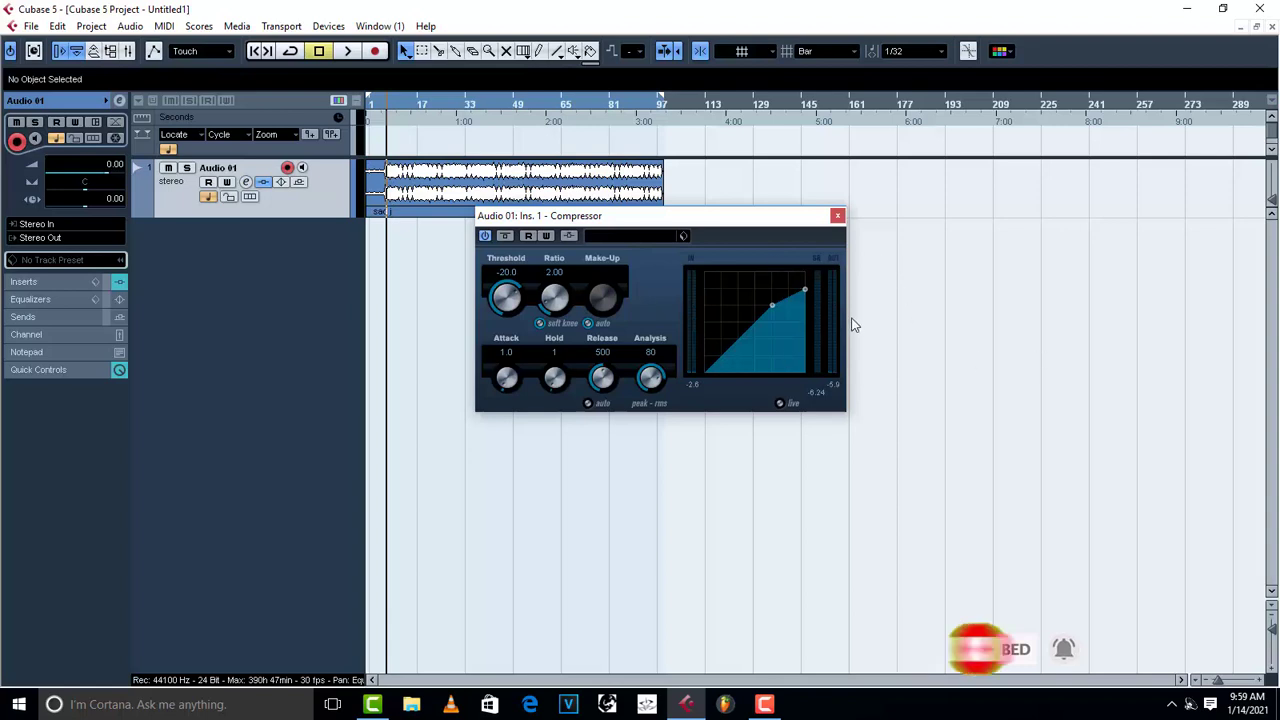
Load the Dance Master preset in the compressor, start playback and close the preset browser
click(643, 236)
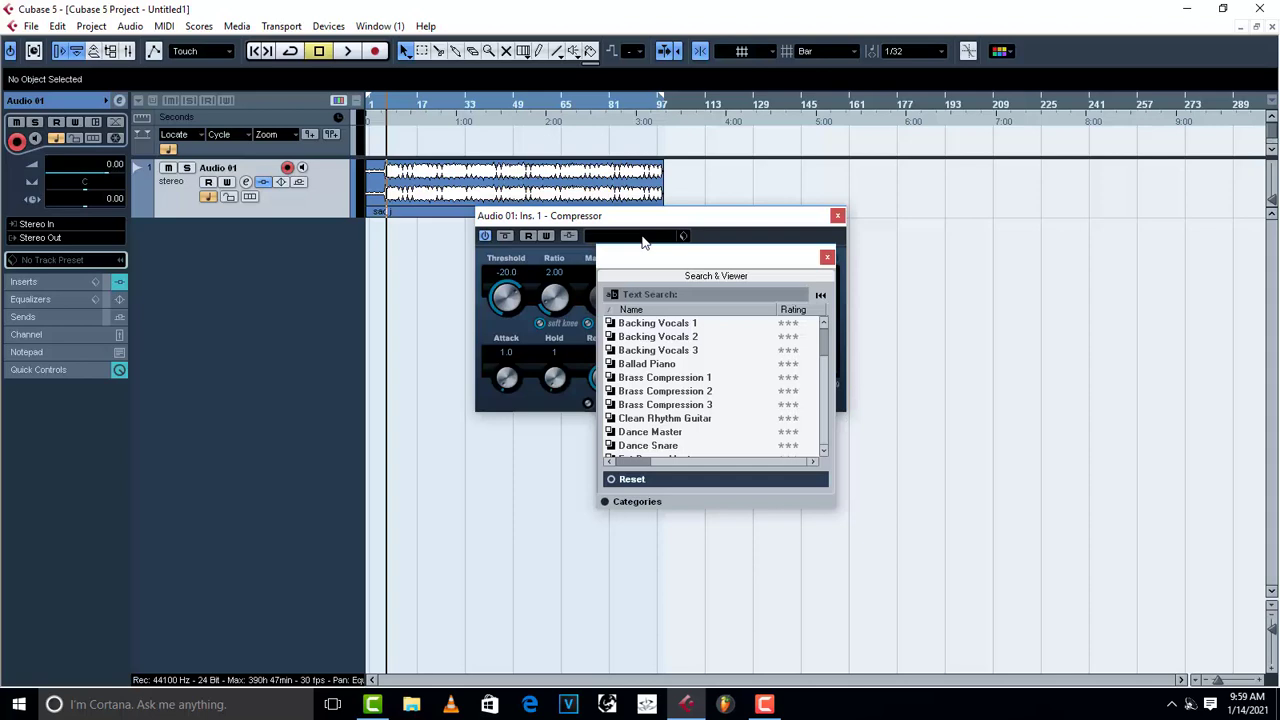
scroll(720, 395, down, 2)
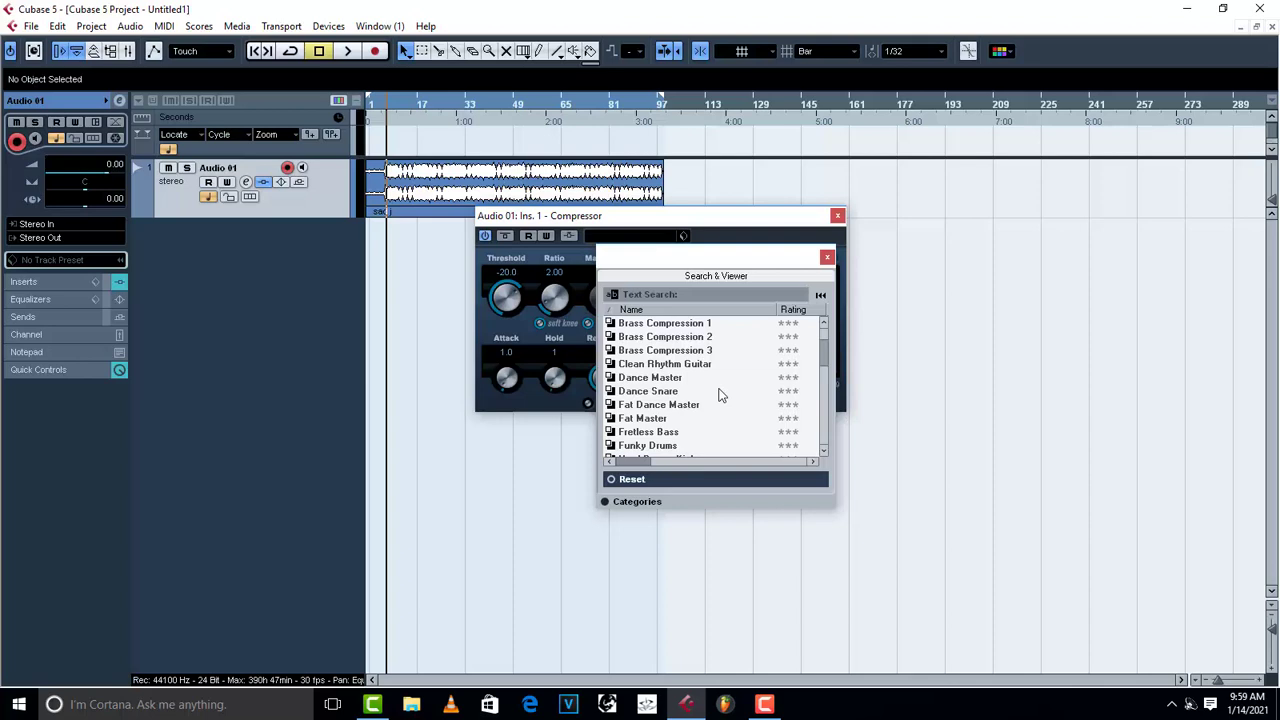
scroll(665, 390, down, 2)
click(660, 378)
click(636, 340)
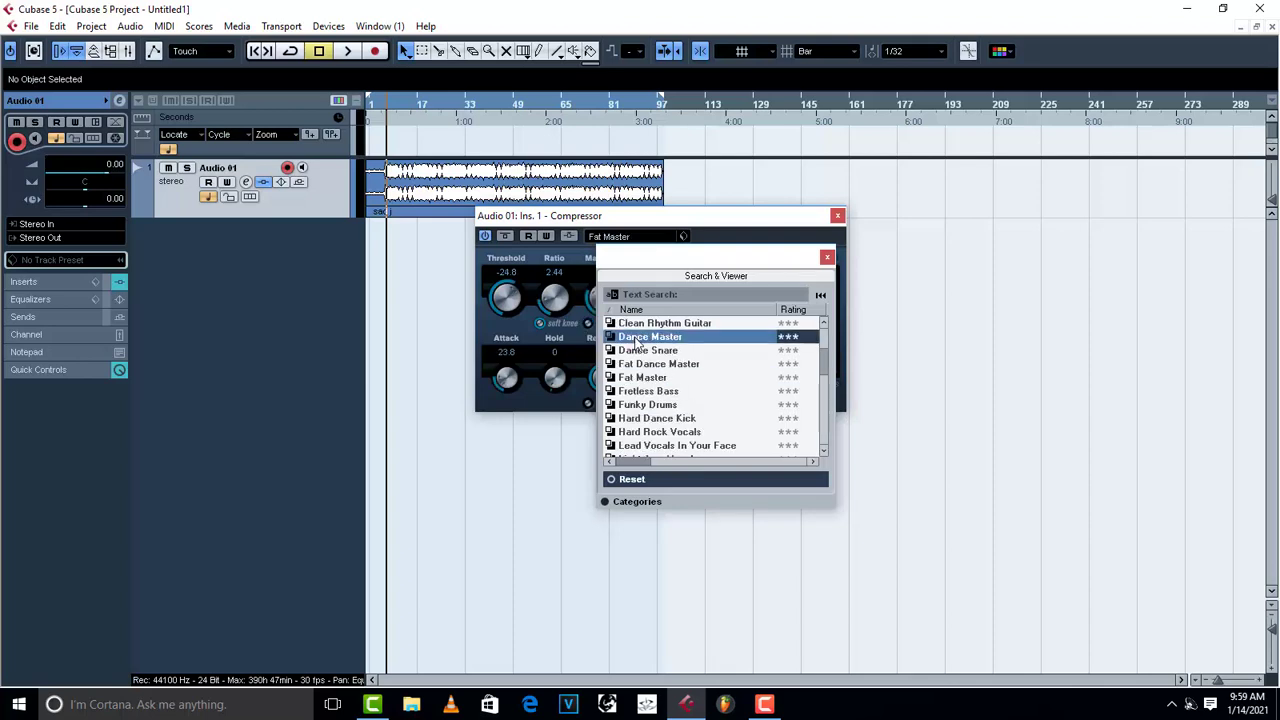
key(space)
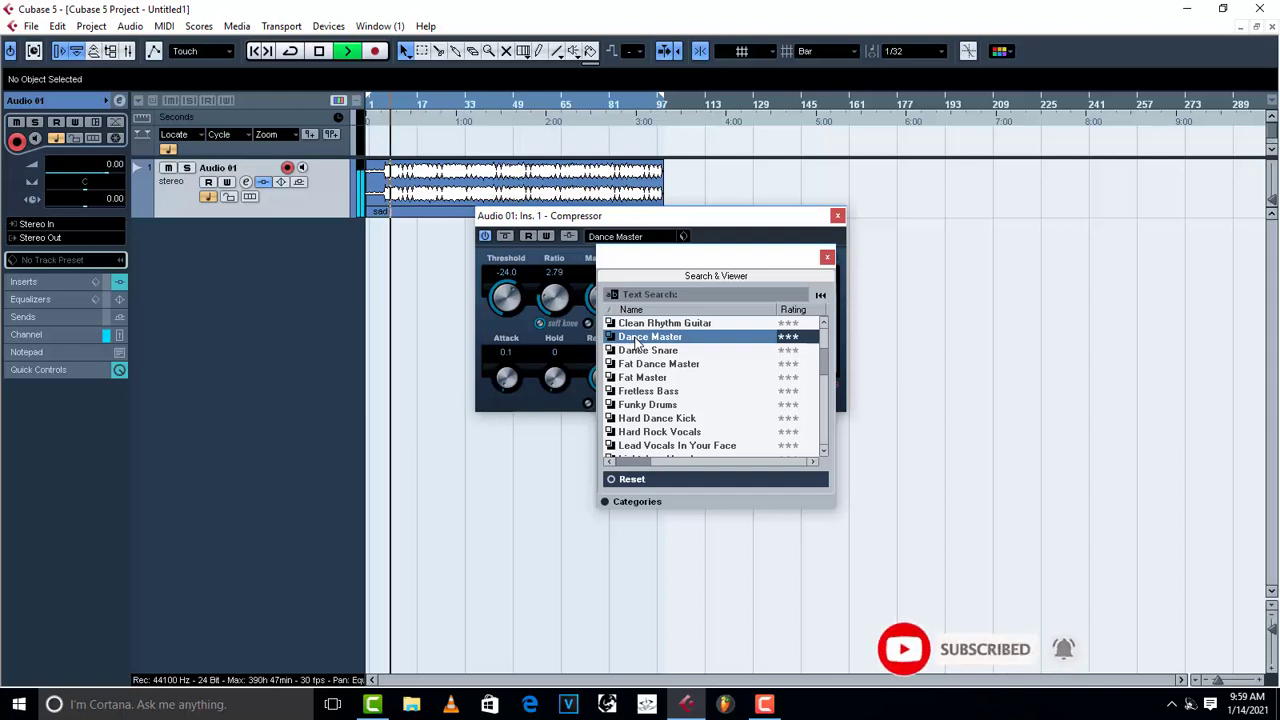
click(827, 257)
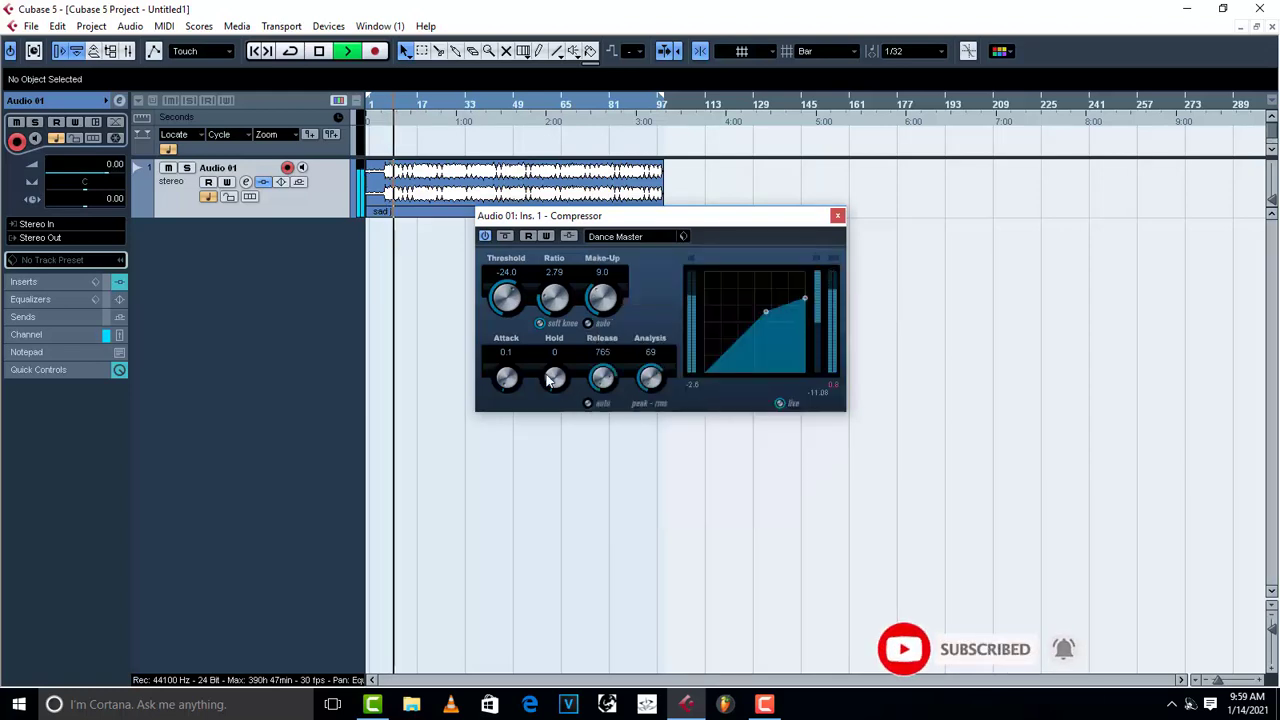
Try different compressor threshold settings, stopping playback partway, including -15.9 and 0.0
drag(511, 317, 508, 268)
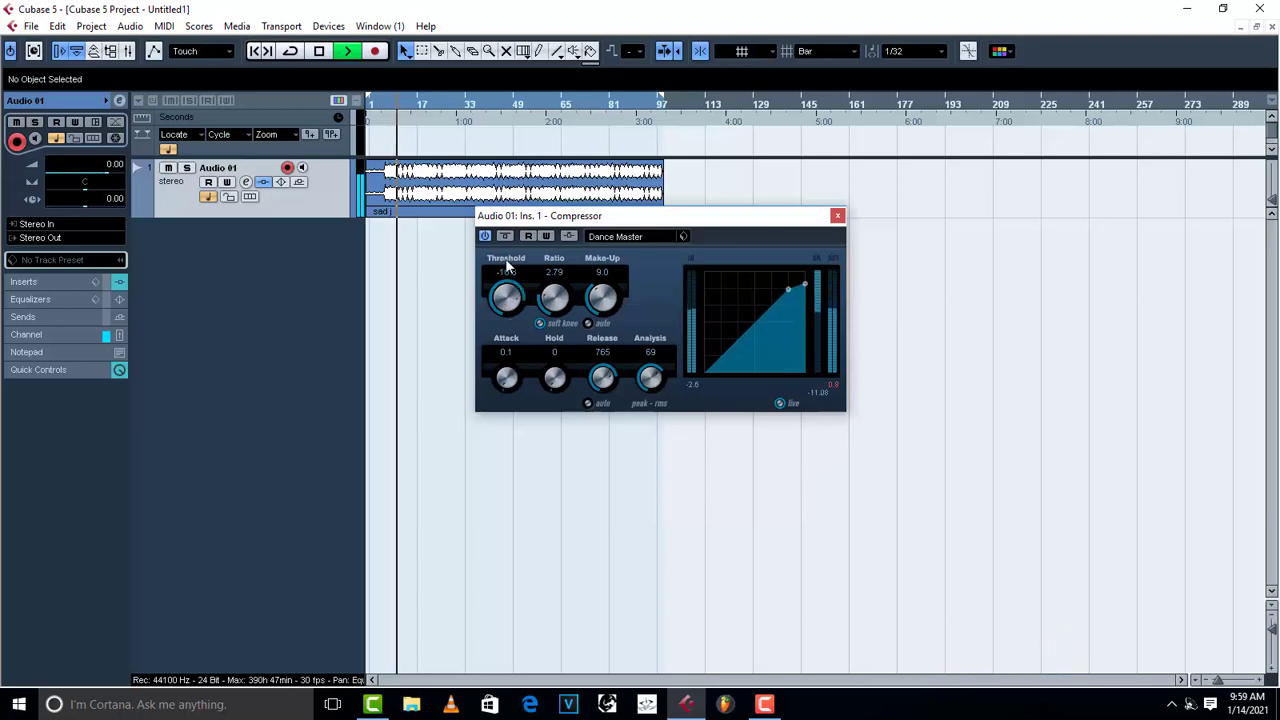
key(space)
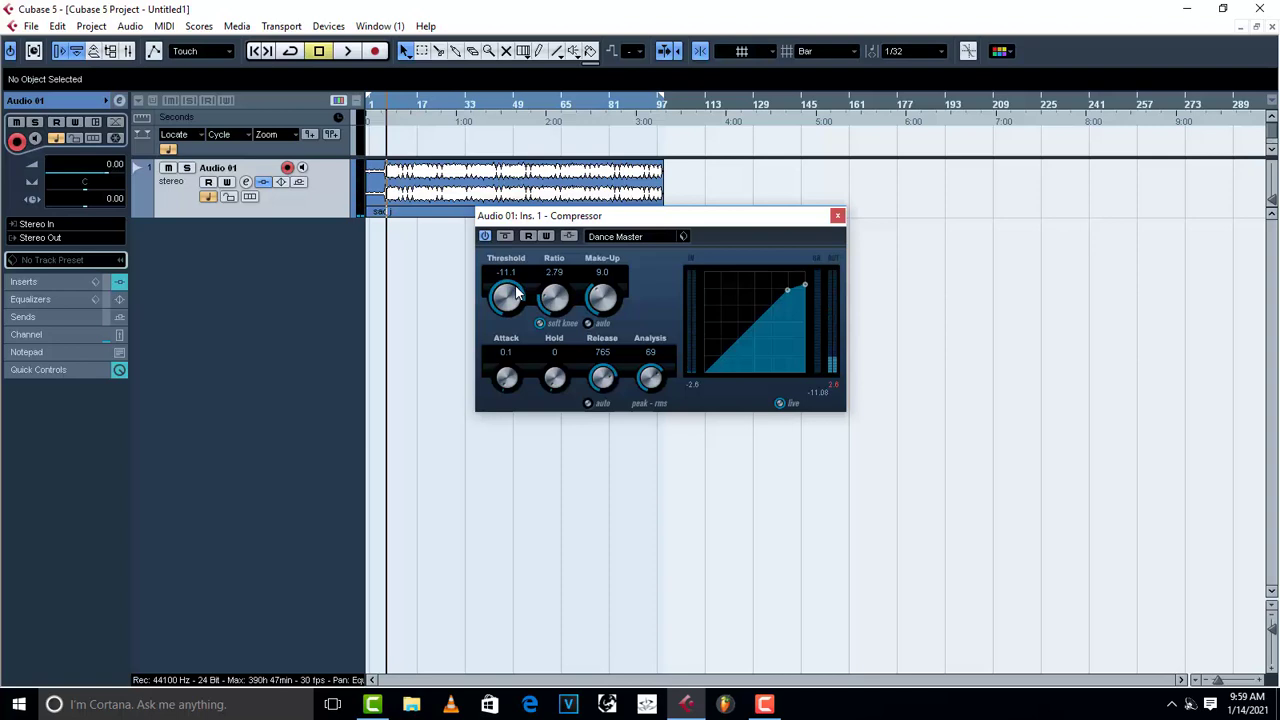
drag(509, 299, 506, 310)
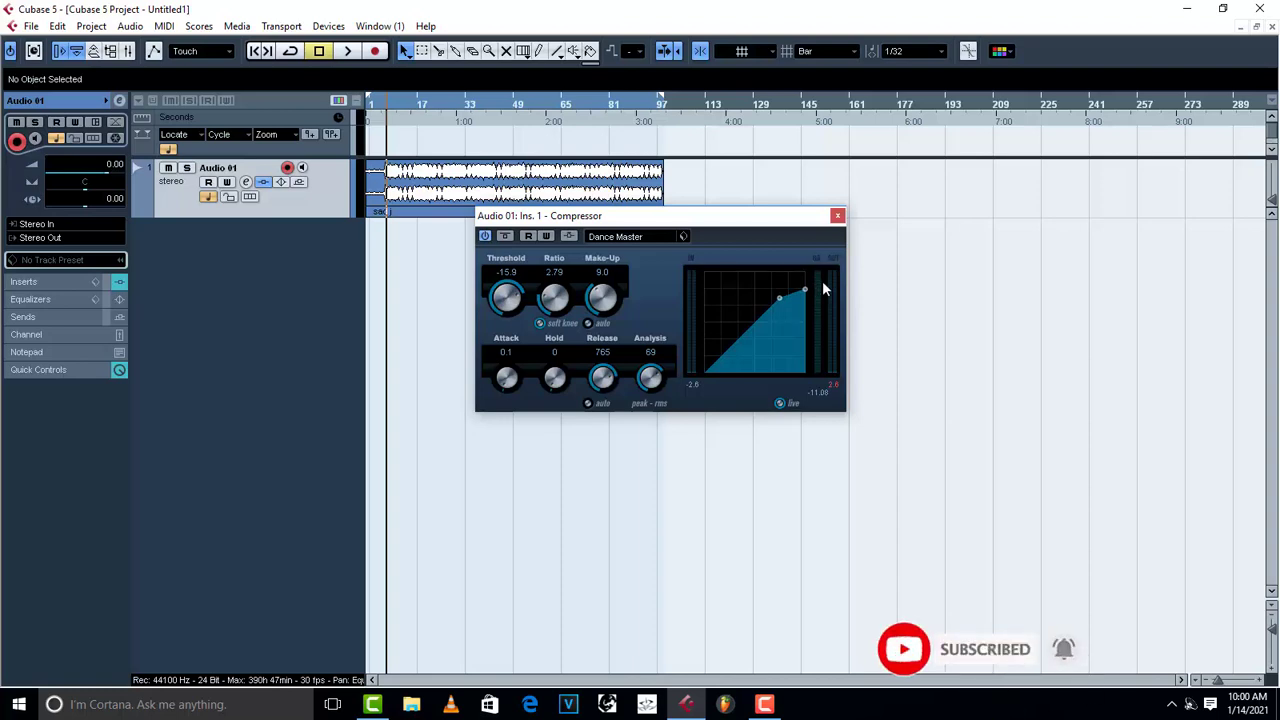
drag(505, 297, 491, 351)
drag(492, 338, 507, 250)
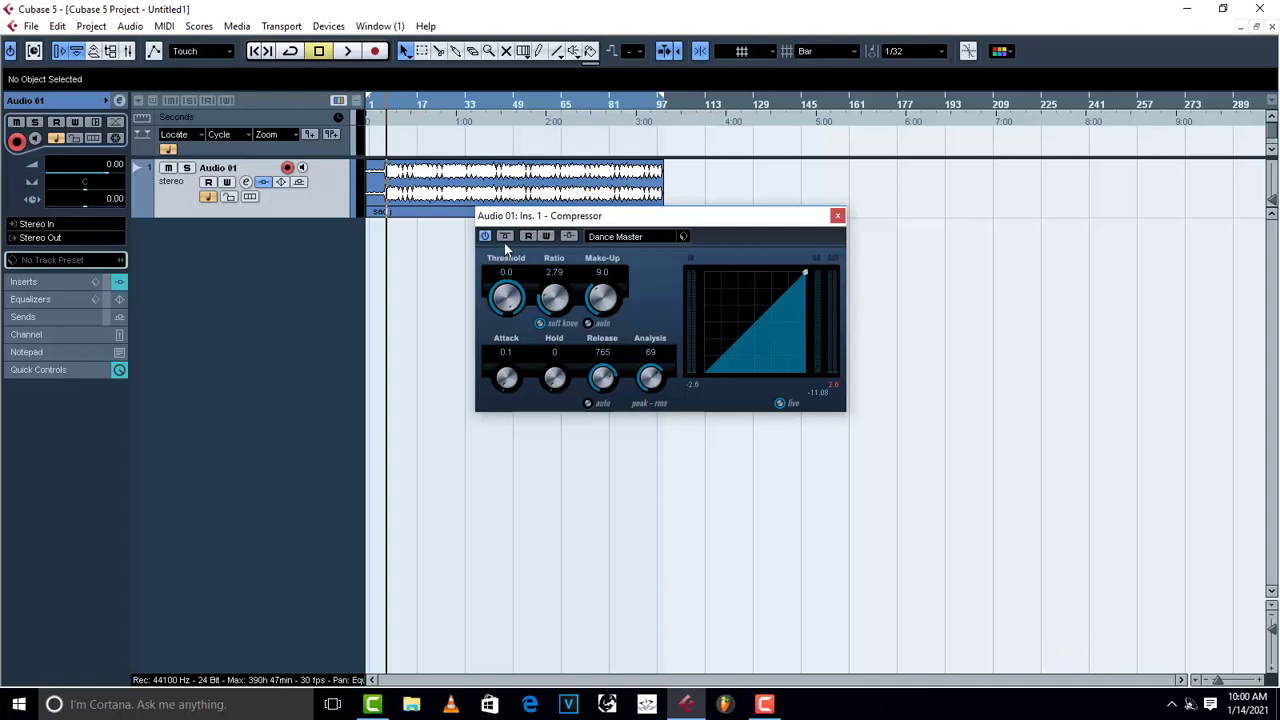
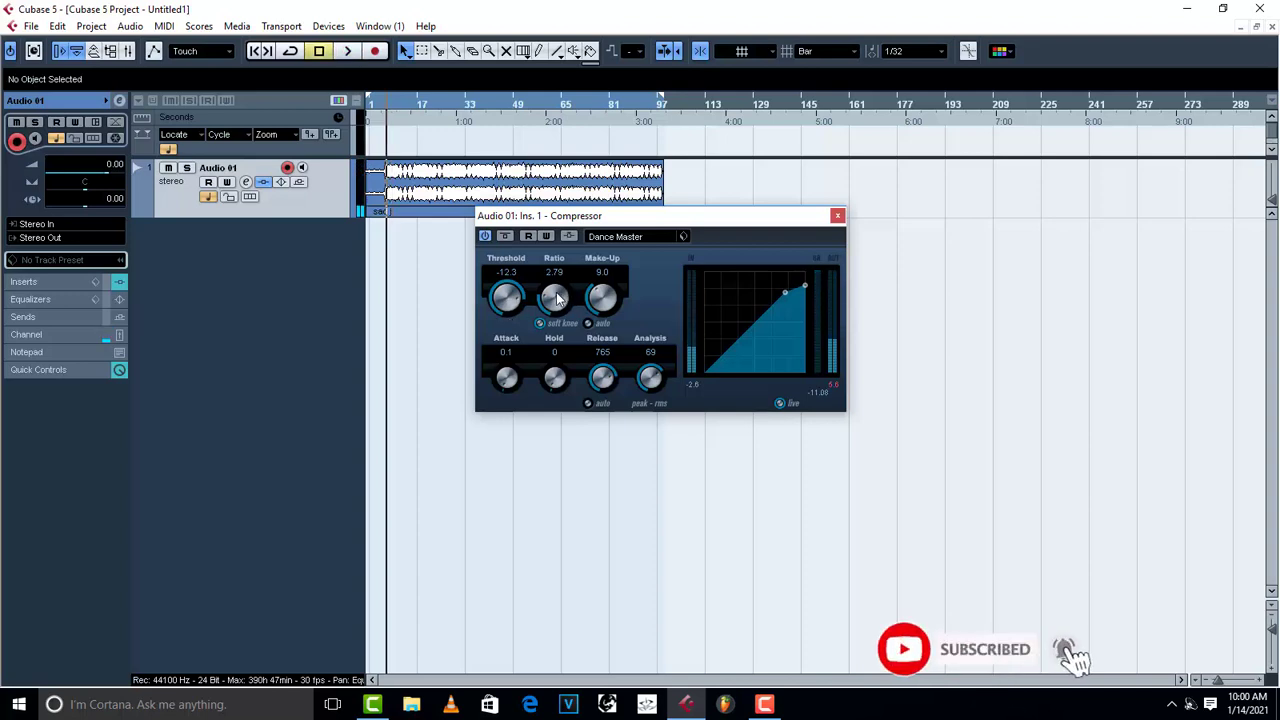
Set the compressor's ratio to 1.80 and threshold to -11.7, and play the song
drag(557, 297, 562, 350)
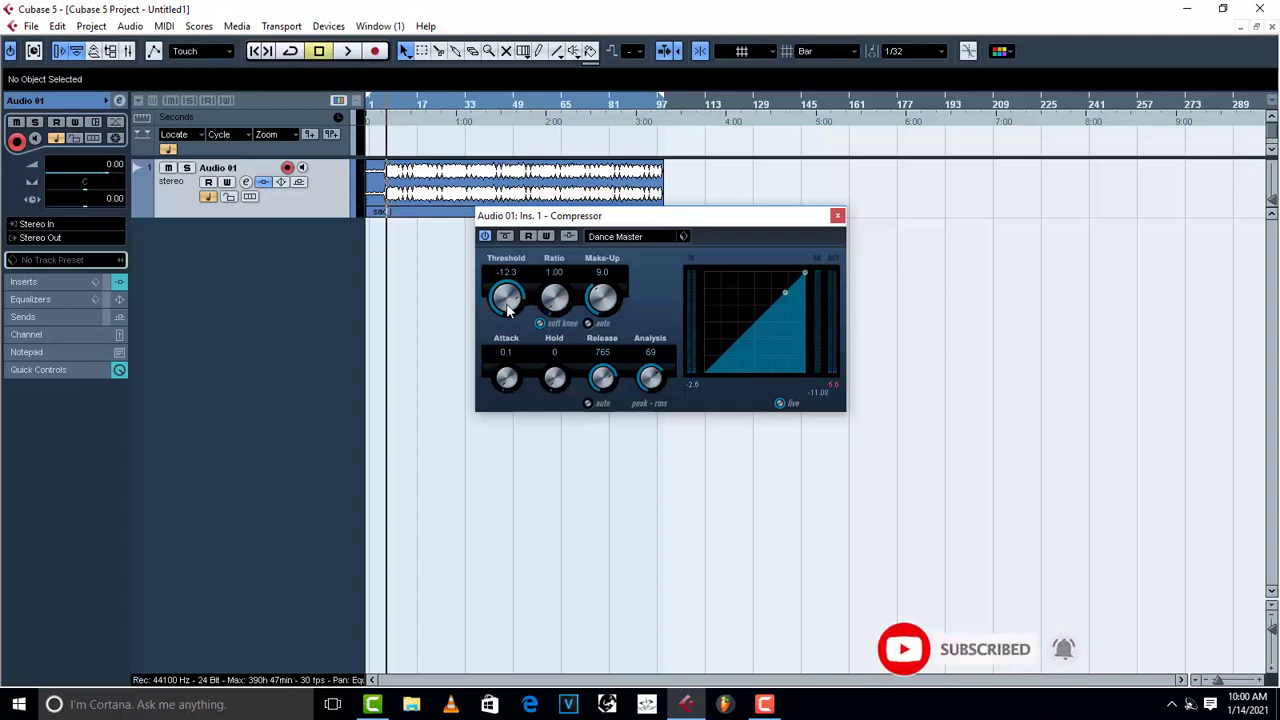
drag(508, 306, 552, 283)
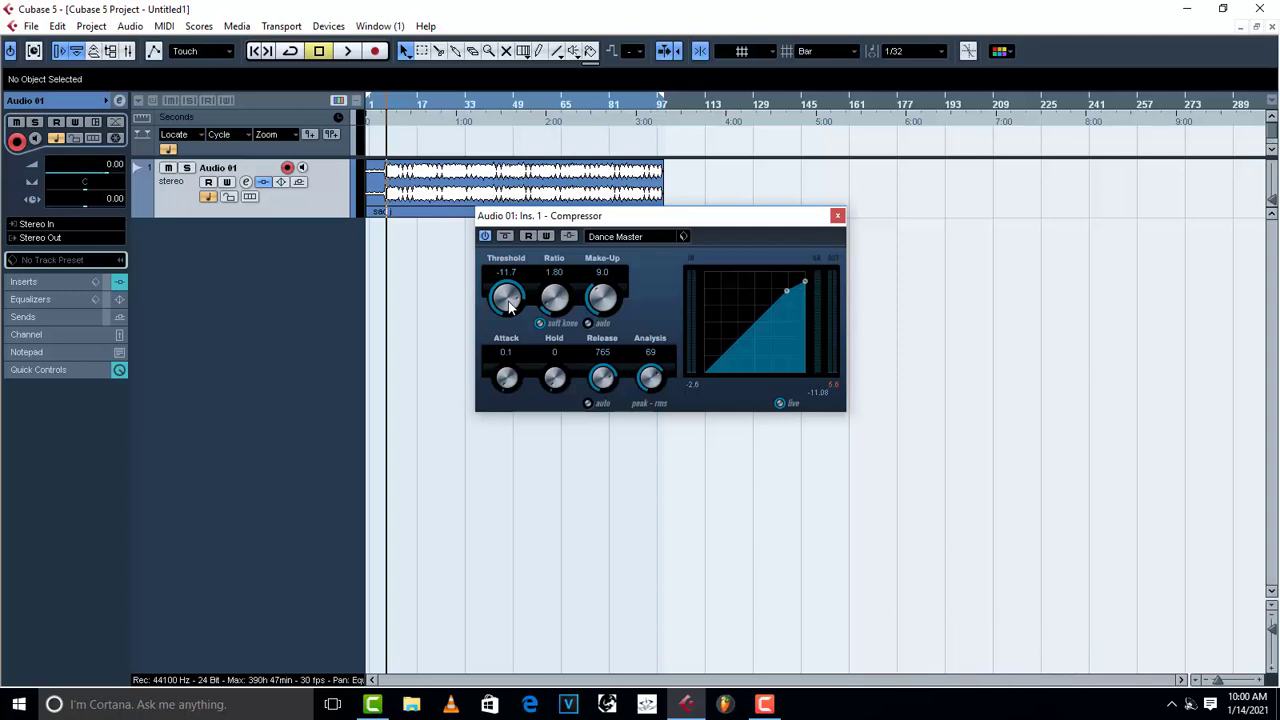
key(space)
scroll(508, 305, down, 3)
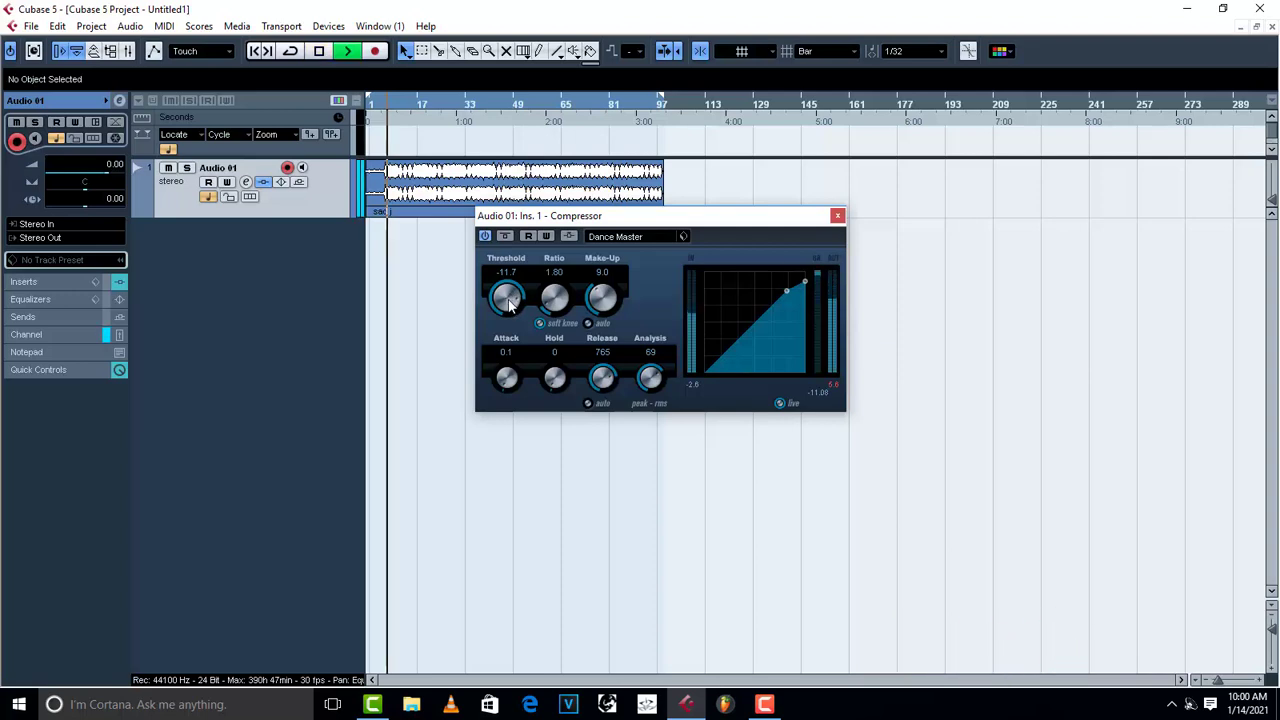
Try different compressor threshold settings during playback, including -15.6, -4.2 and -4.9, and stop the song
scroll(508, 305, up, 10)
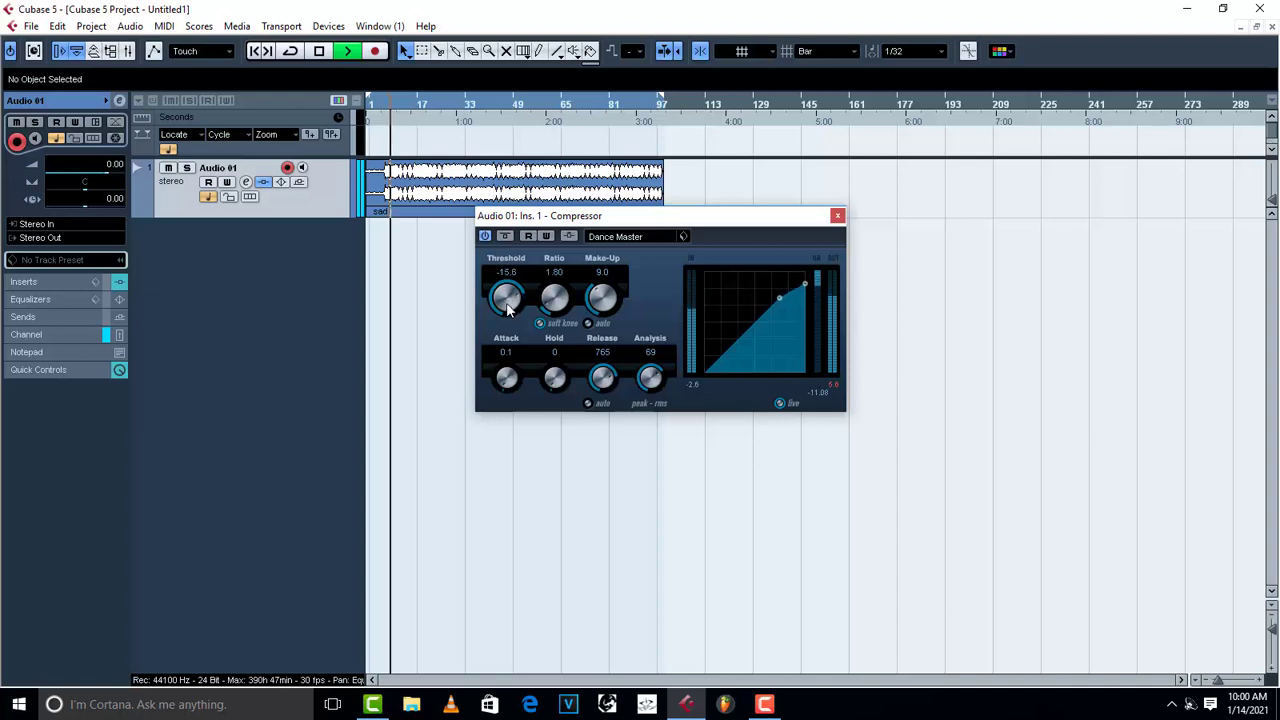
scroll(510, 292, up, 12)
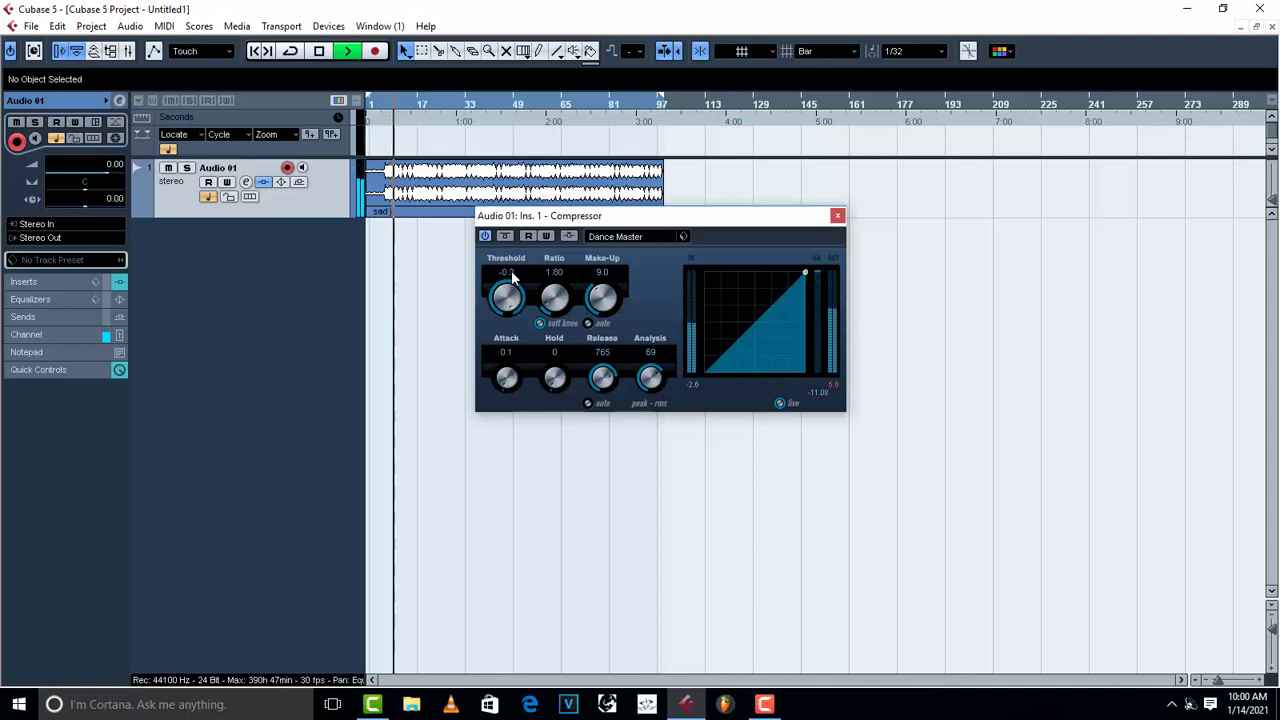
scroll(508, 300, down, 7)
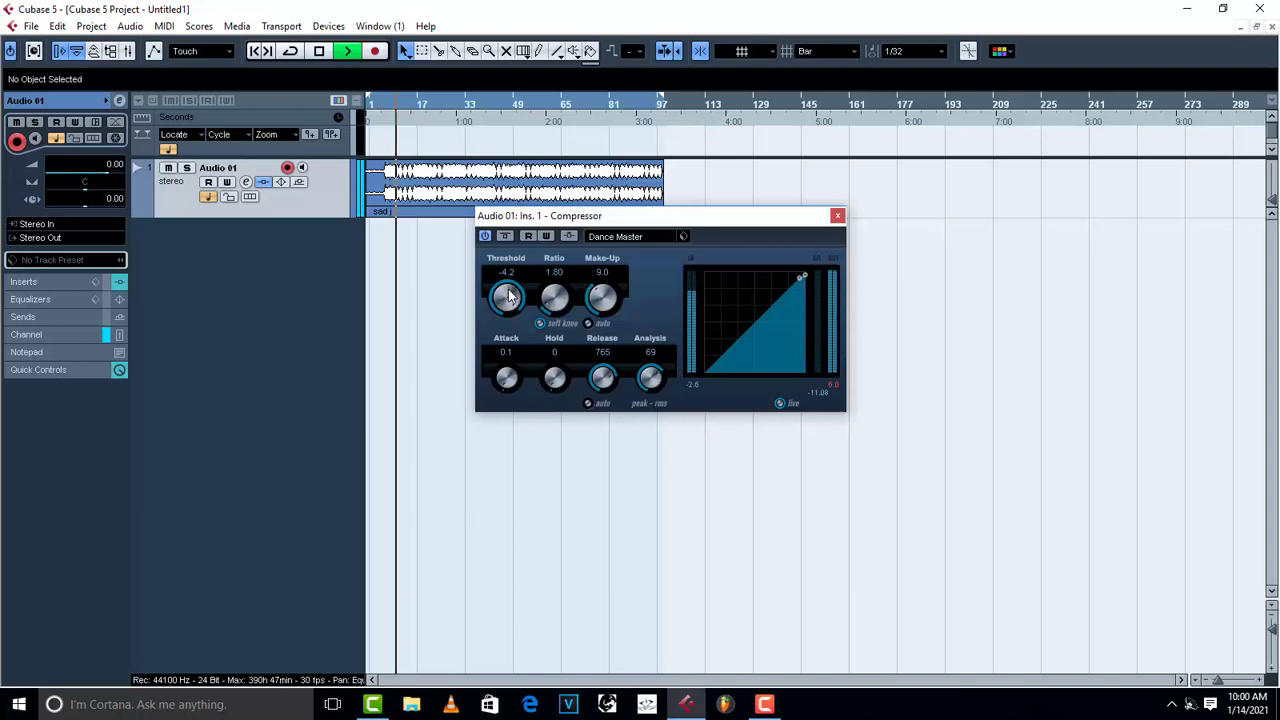
scroll(508, 303, down, 1)
key(space)
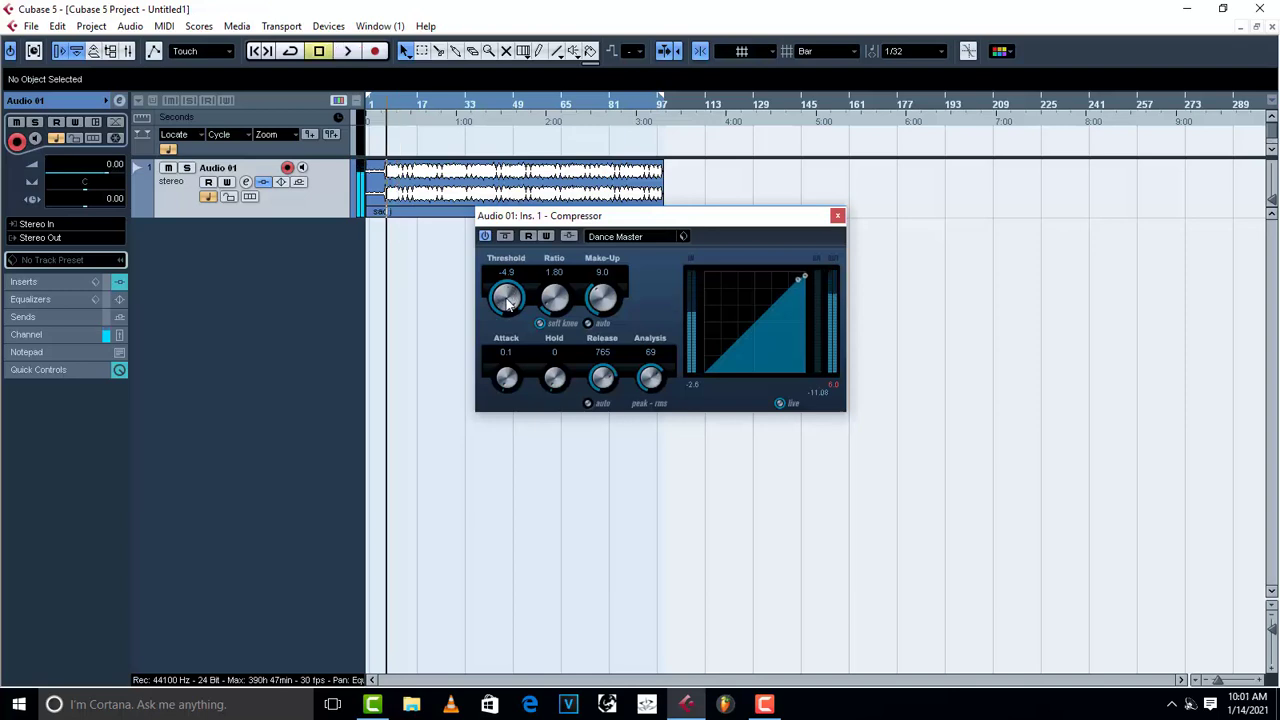
Play the song while gradually lowering the compressor's threshold to -8.0, and stop playback
key(space)
scroll(508, 303, down, 2)
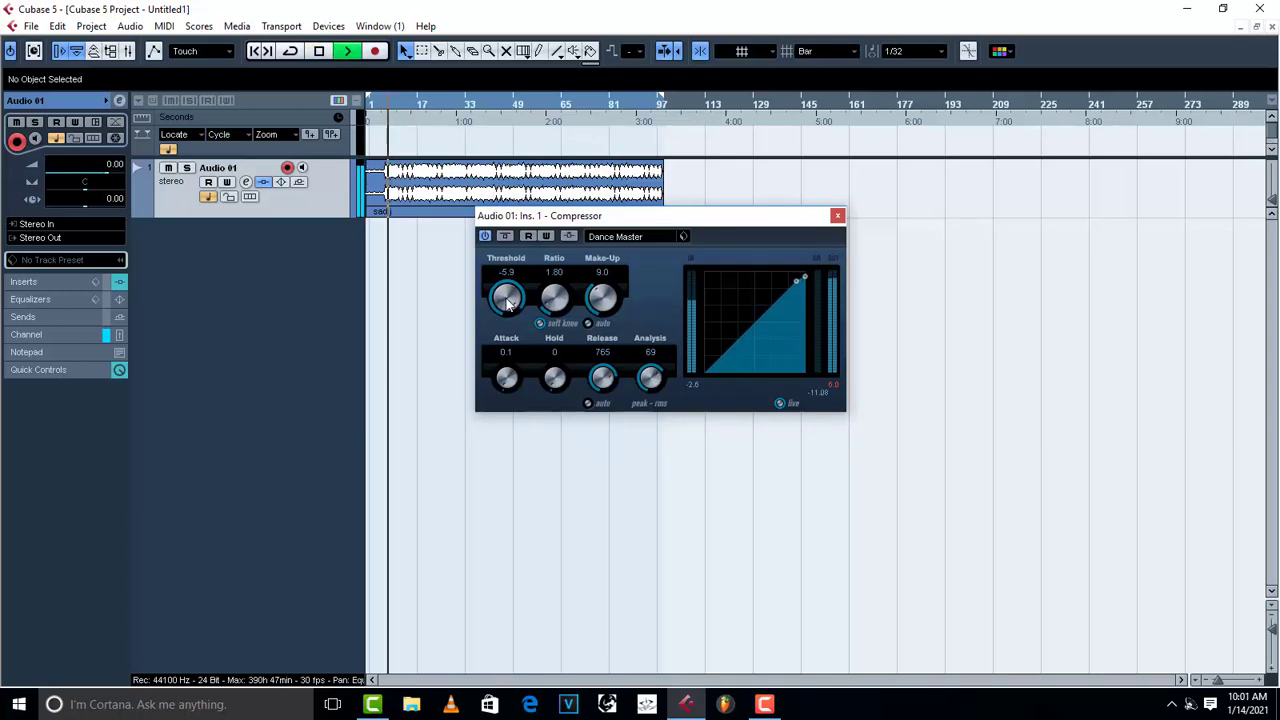
scroll(508, 303, down, 2)
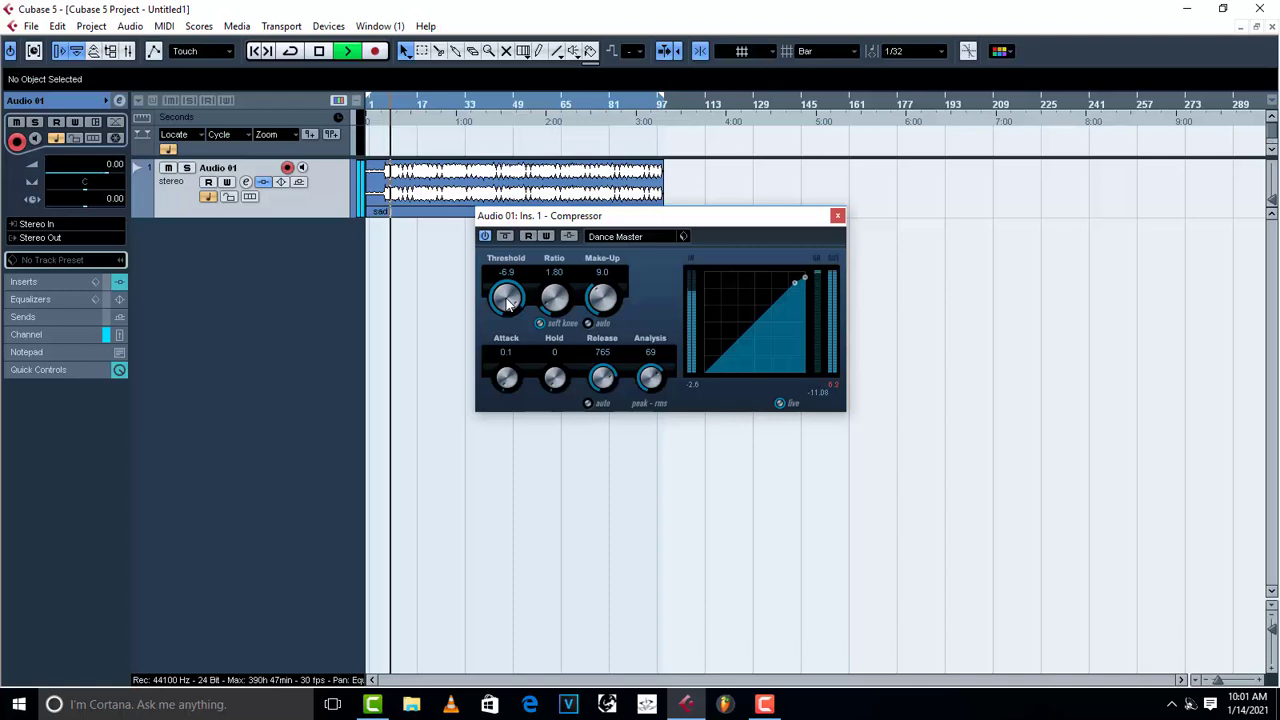
scroll(508, 303, down, 1)
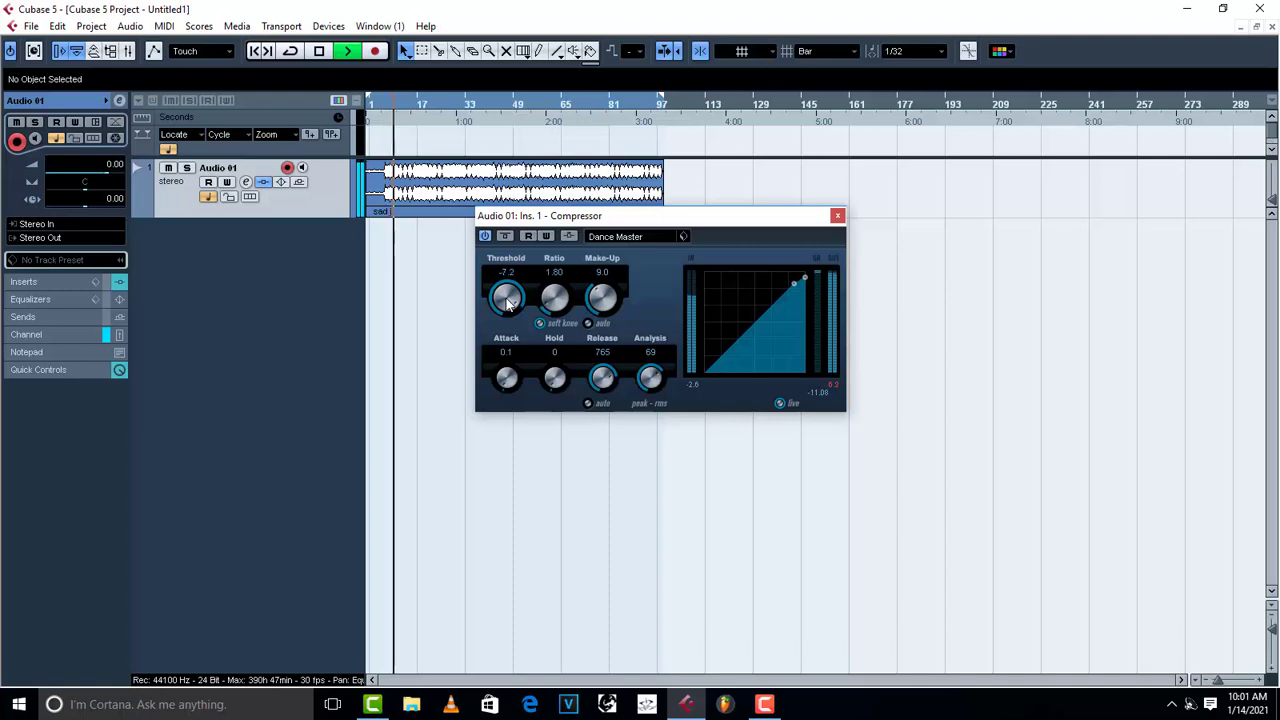
scroll(508, 303, down, 1)
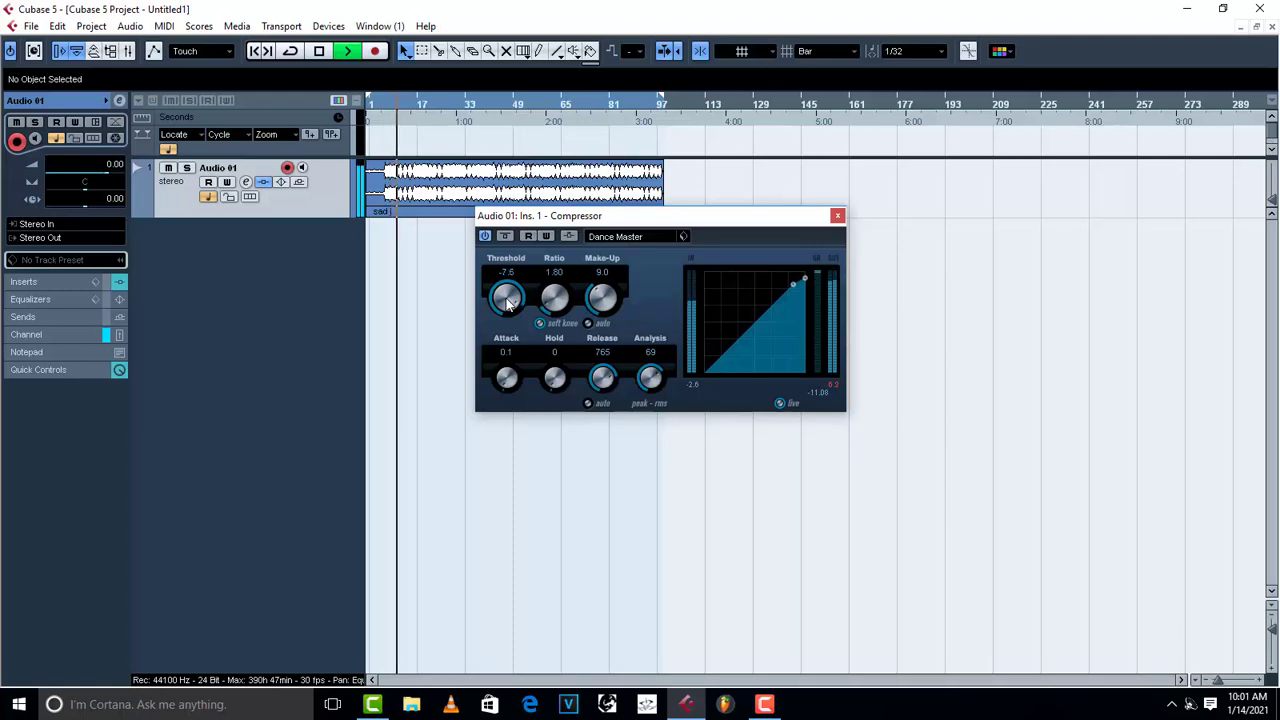
scroll(508, 303, down, 1)
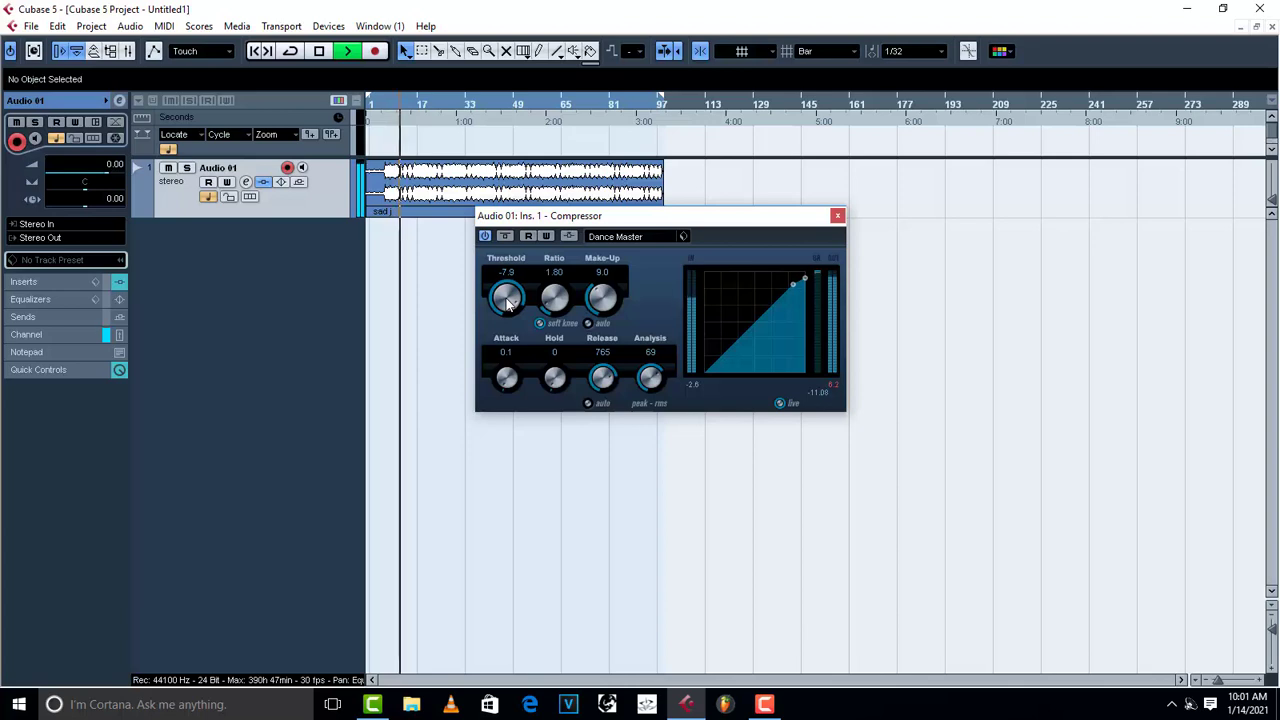
scroll(508, 303, down, 1)
key(space)
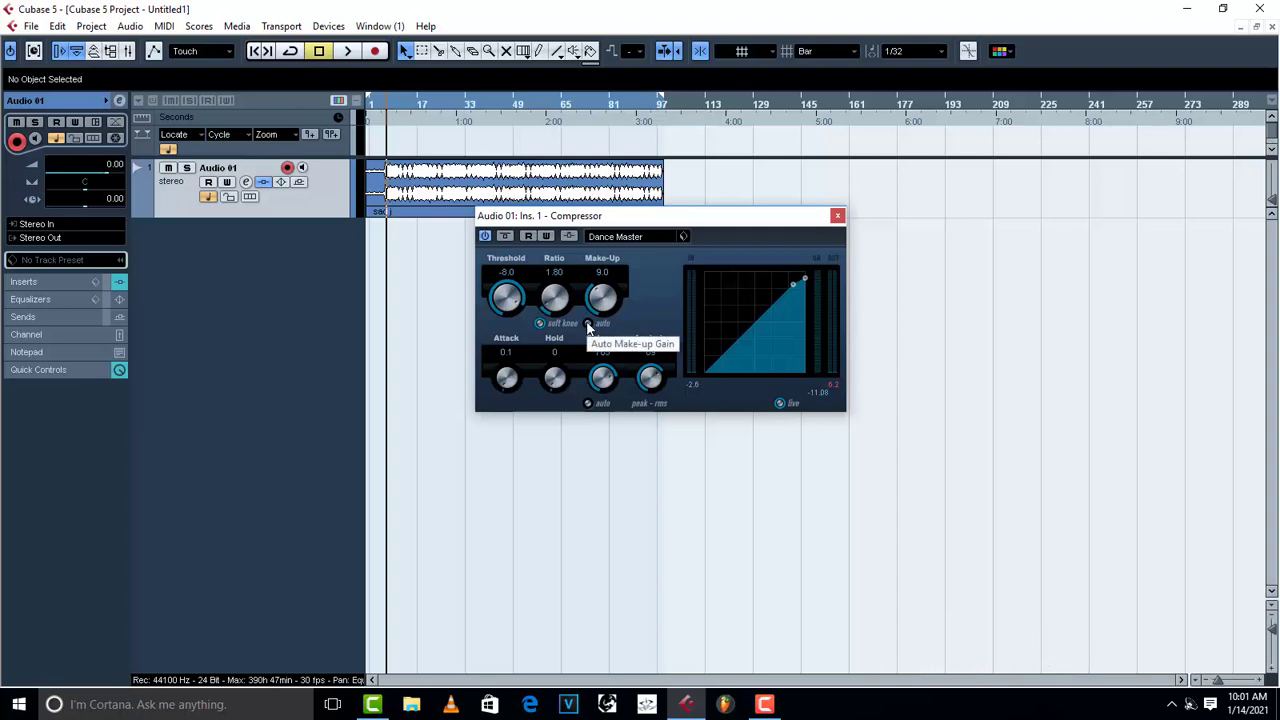
Compare the song's sound with the compressor switched off and on again
click(486, 238)
key(space)
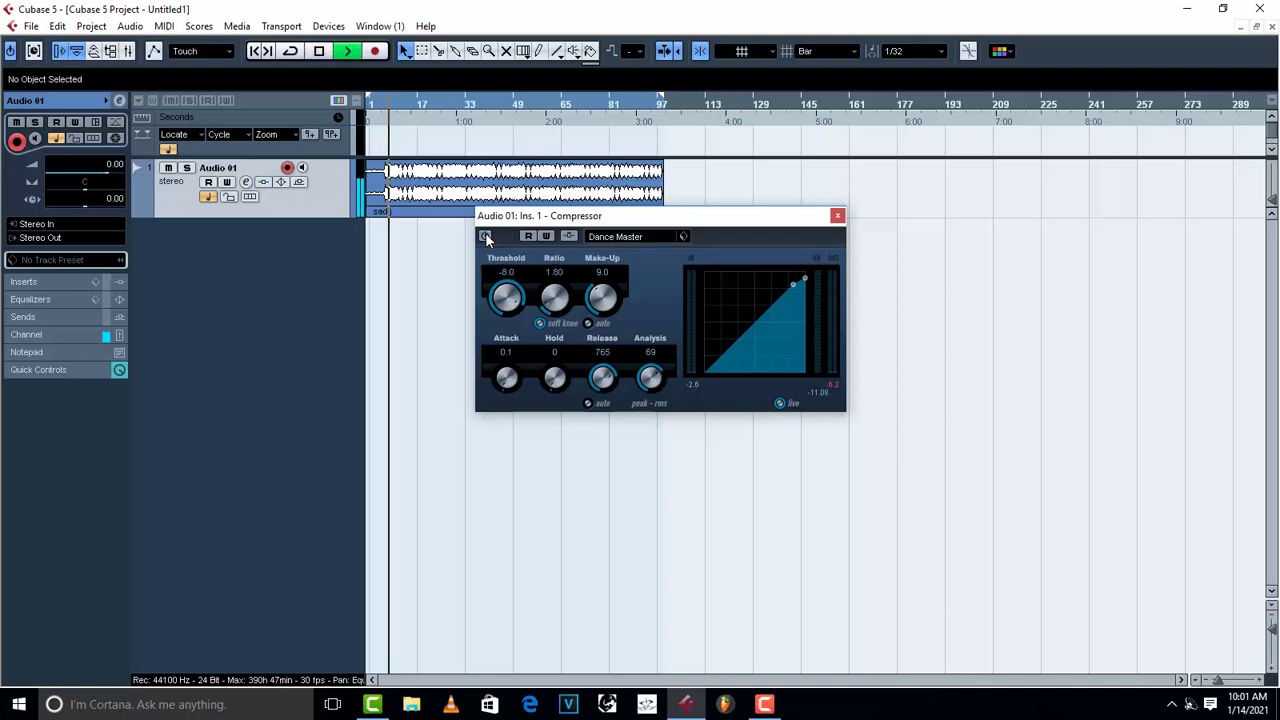
key(space)
click(486, 237)
key(space)
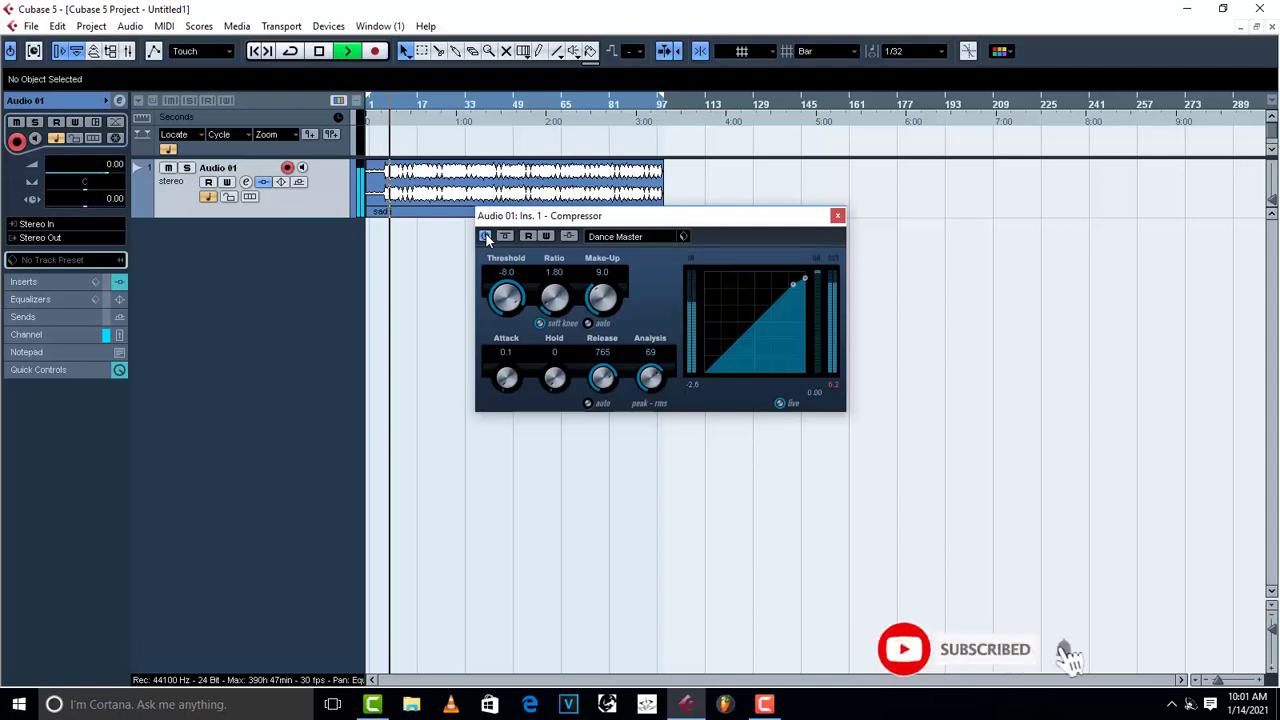
key(space)
Enable the compressor's auto make-up gain, turn off soft knee, and play the song to check the sound
click(589, 324)
key(space)
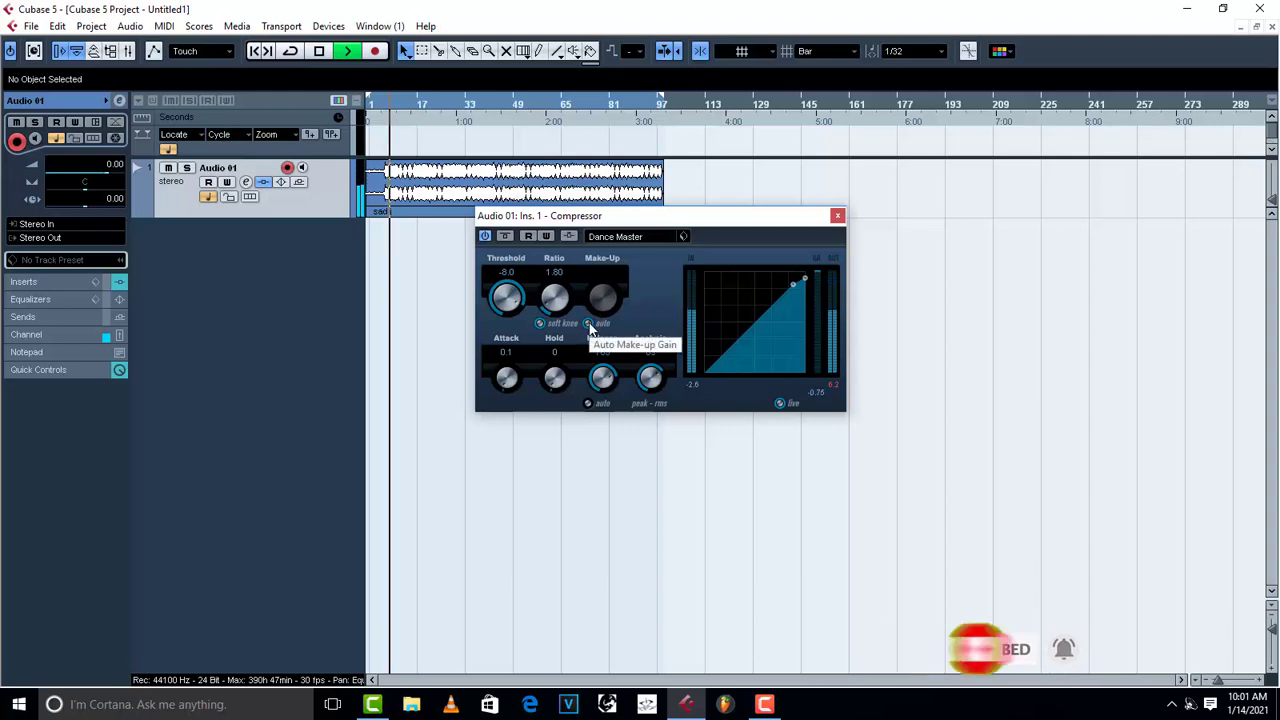
key(space)
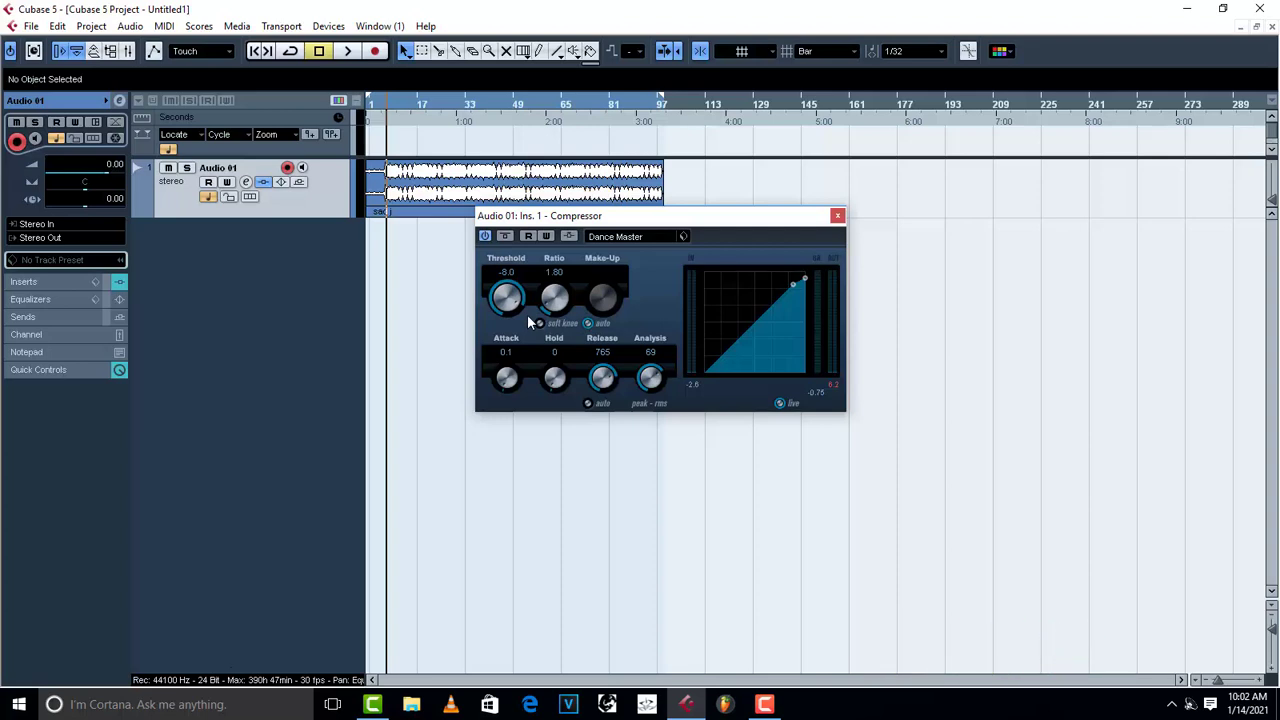
mouse_move(507, 298)
mouse_down()
mouse_move(506, 280)
mouse_move(506, 295)
mouse_up()
key(space)
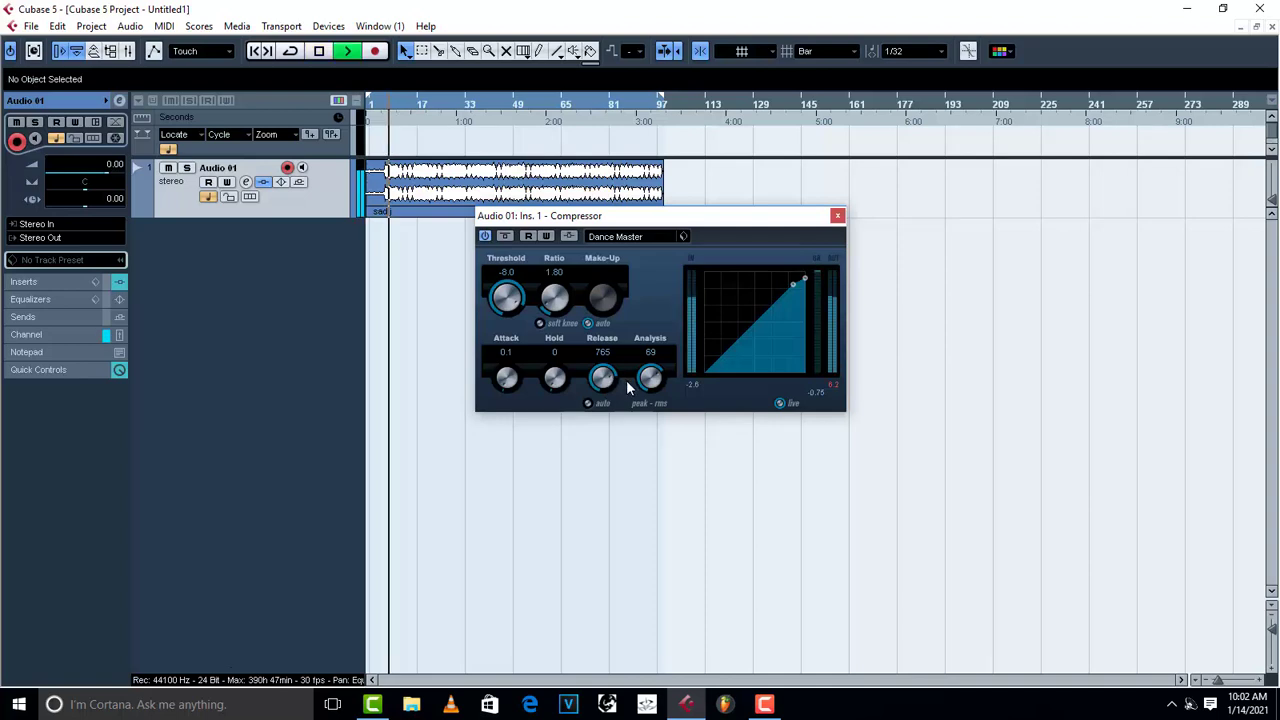
key(space)
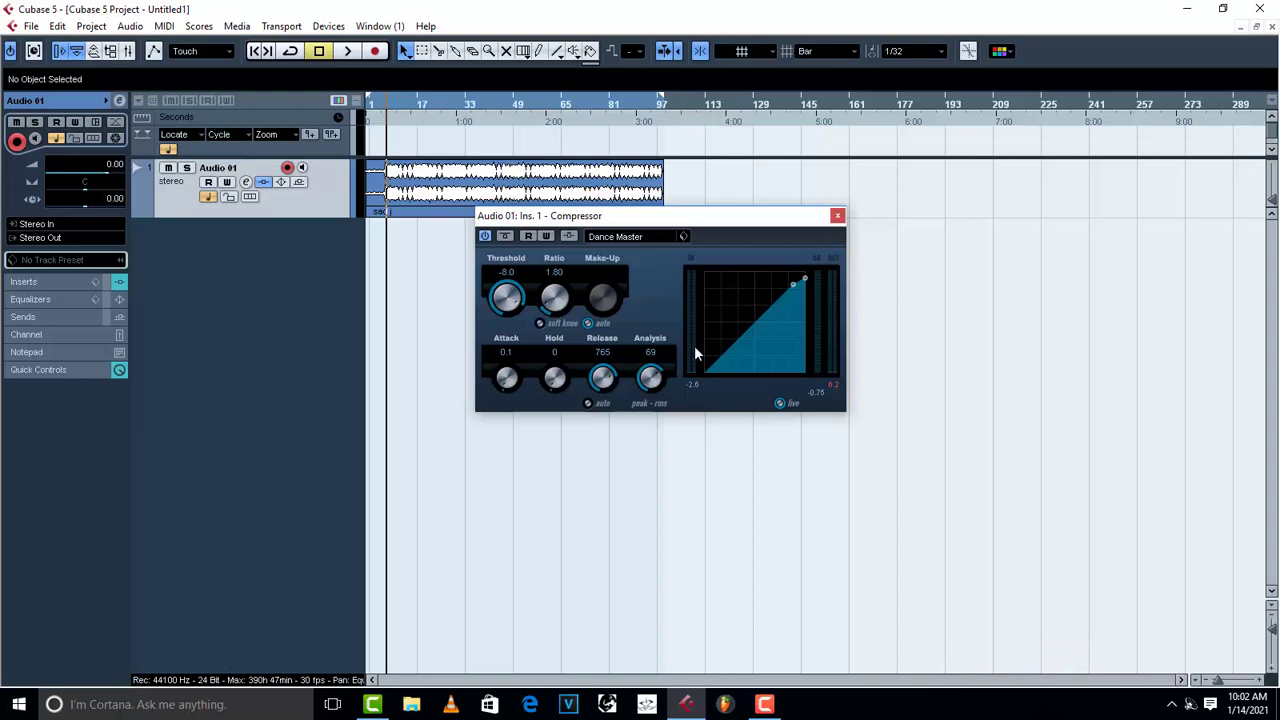
Close the compressor, open the channel settings of Audio 01 and briefly play the song
click(838, 216)
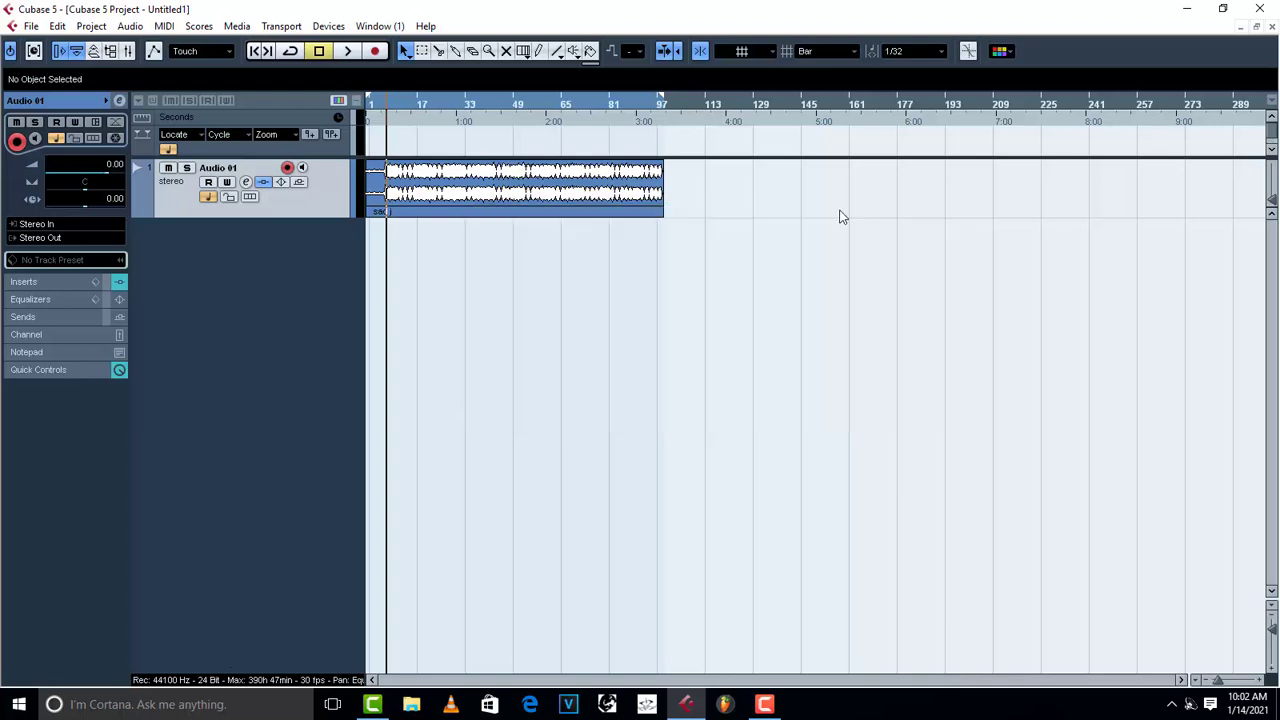
click(245, 181)
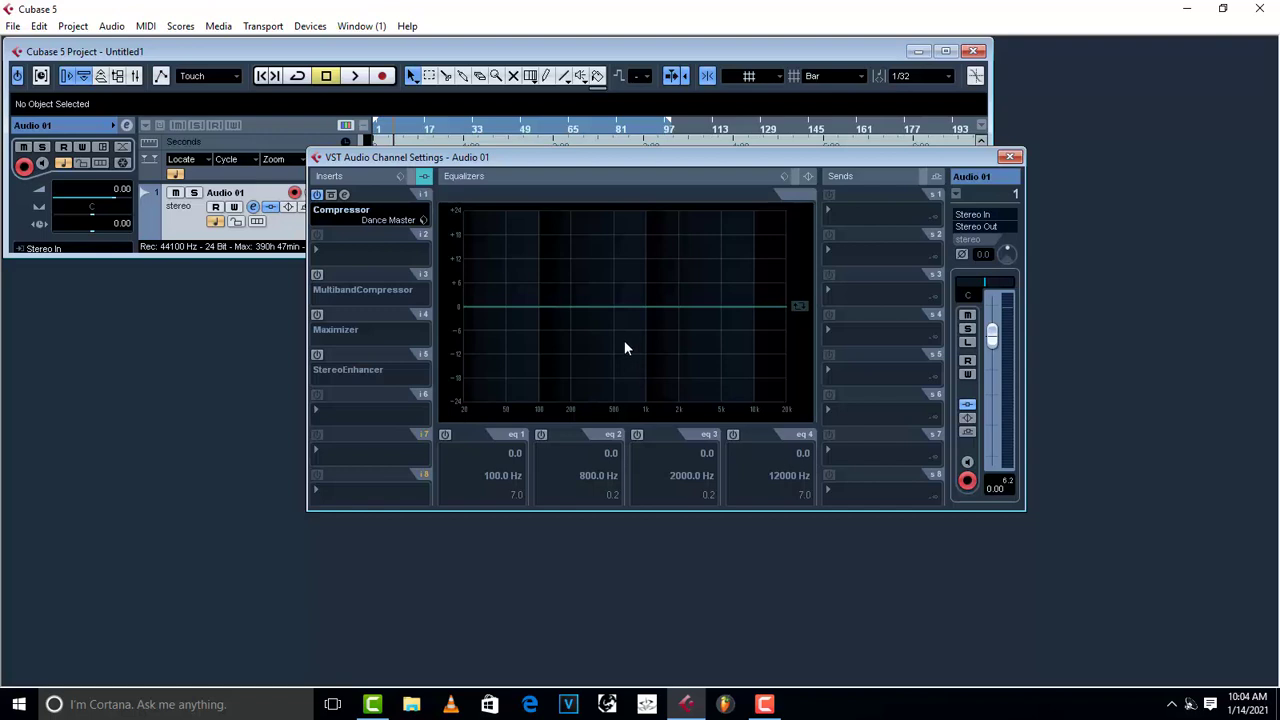
key(space)
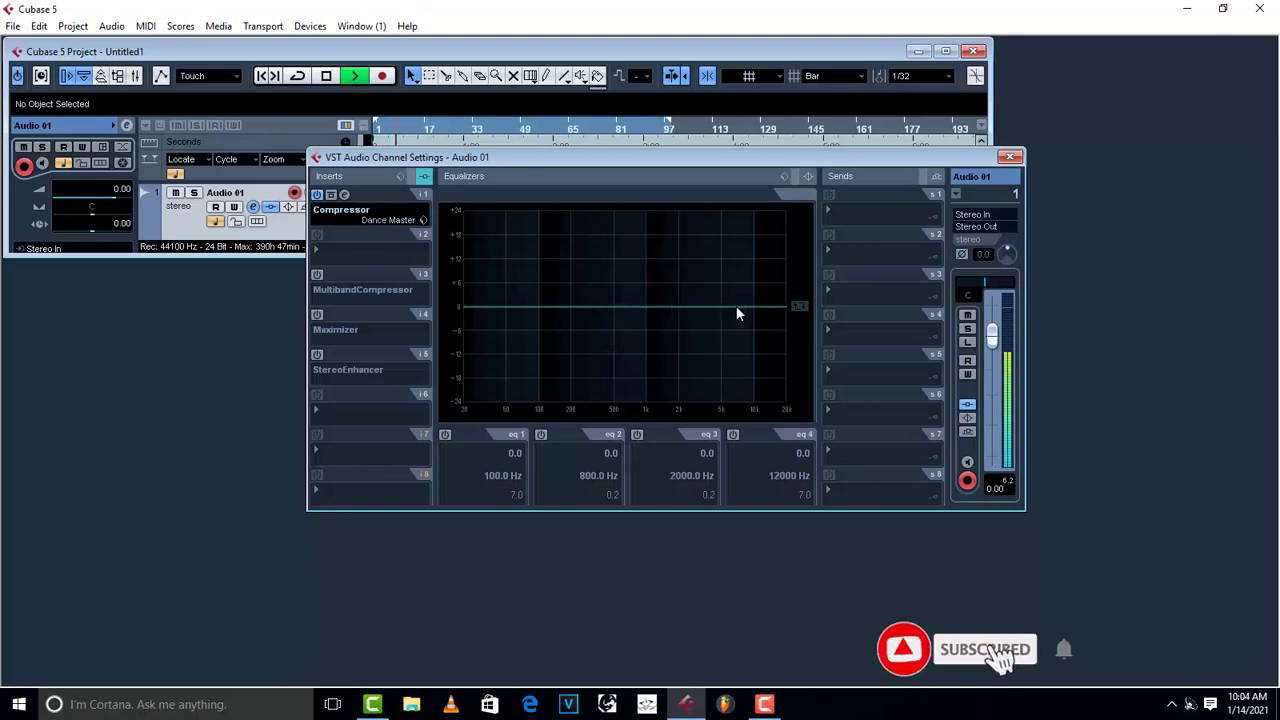
key(space)
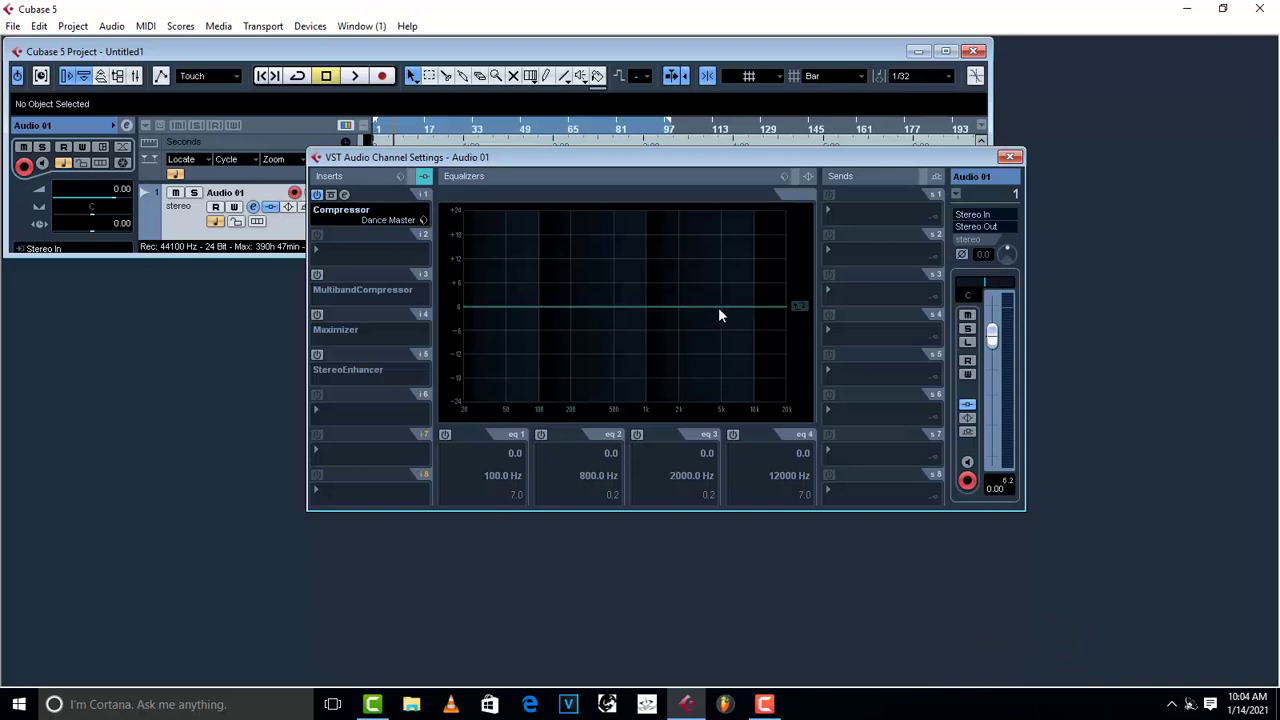
Add an EQ band 3 boost of 2.0 at about 10092 Hz while the song plays, and stop playback
key(space)
drag(722, 304, 755, 305)
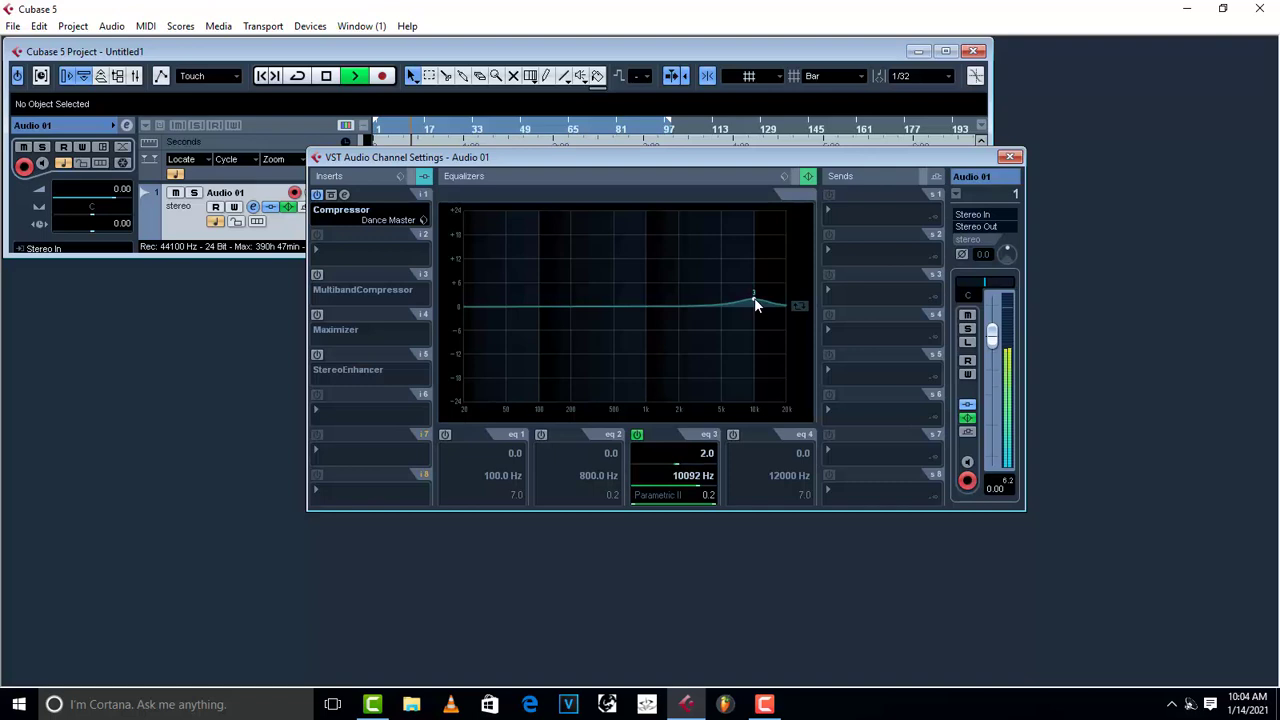
key(space)
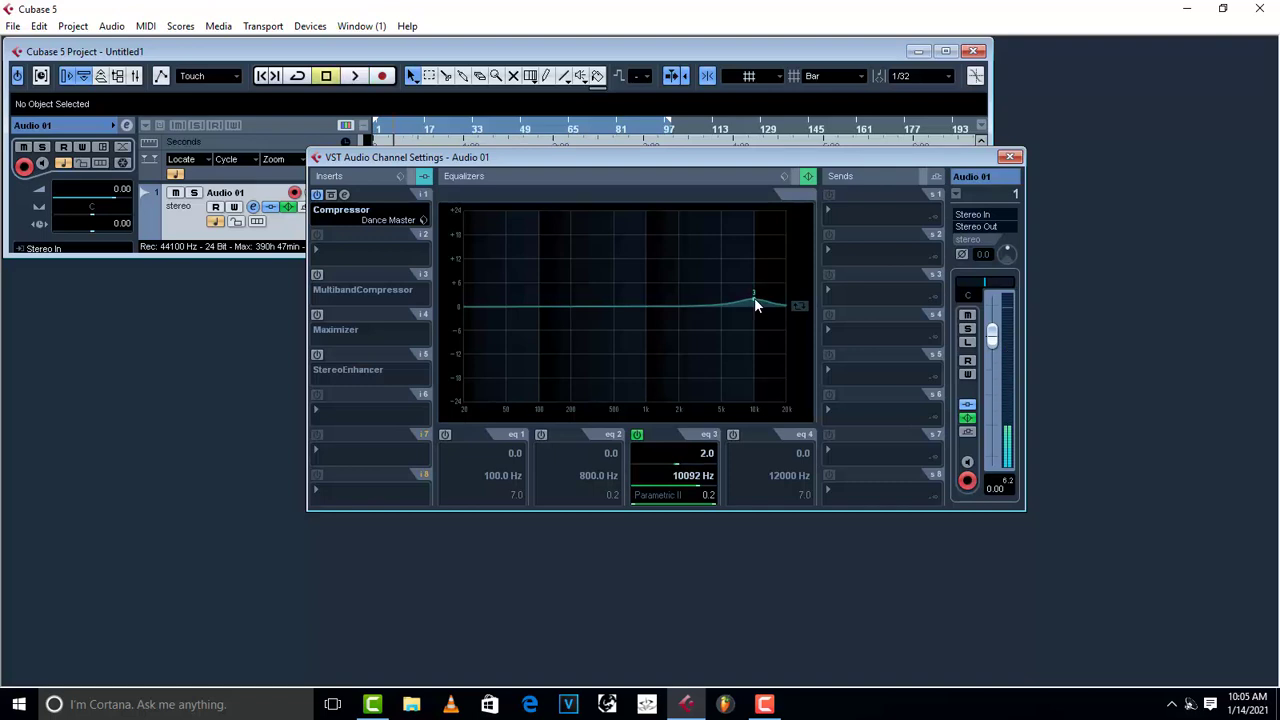
Compare the song with the high-frequency EQ boost on band 3 switched off and on
click(637, 437)
key(space)
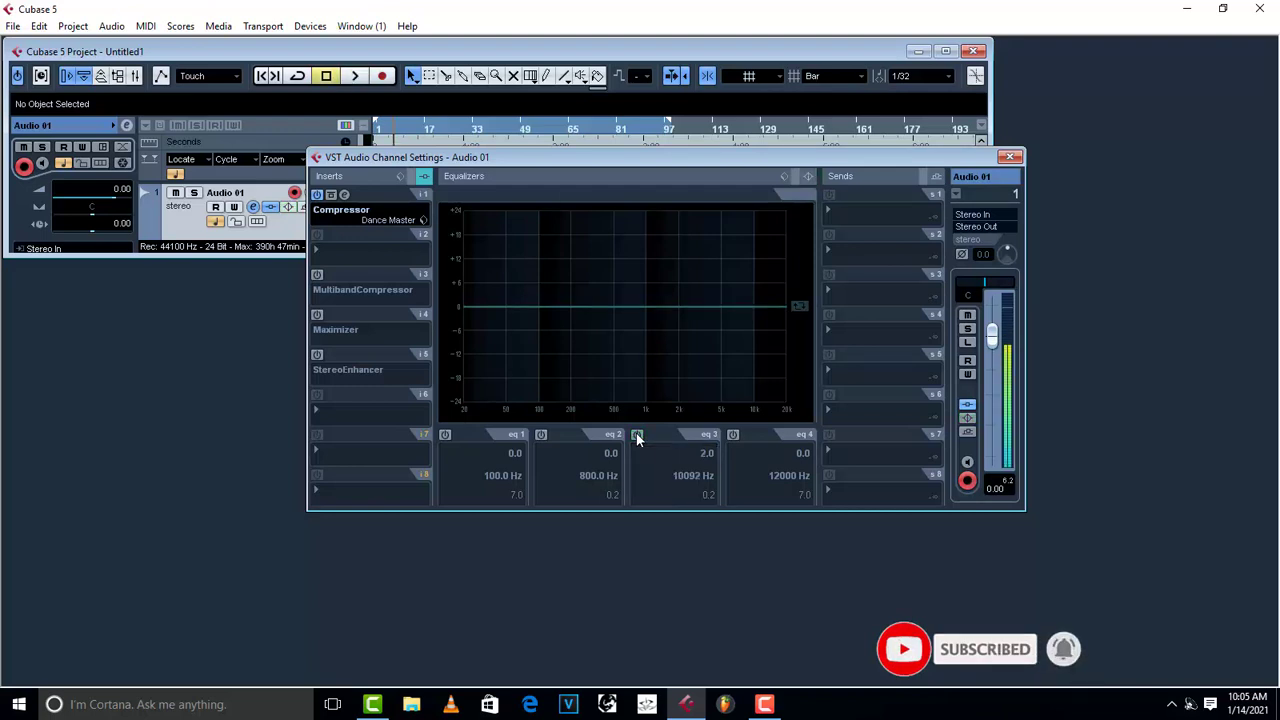
click(637, 437)
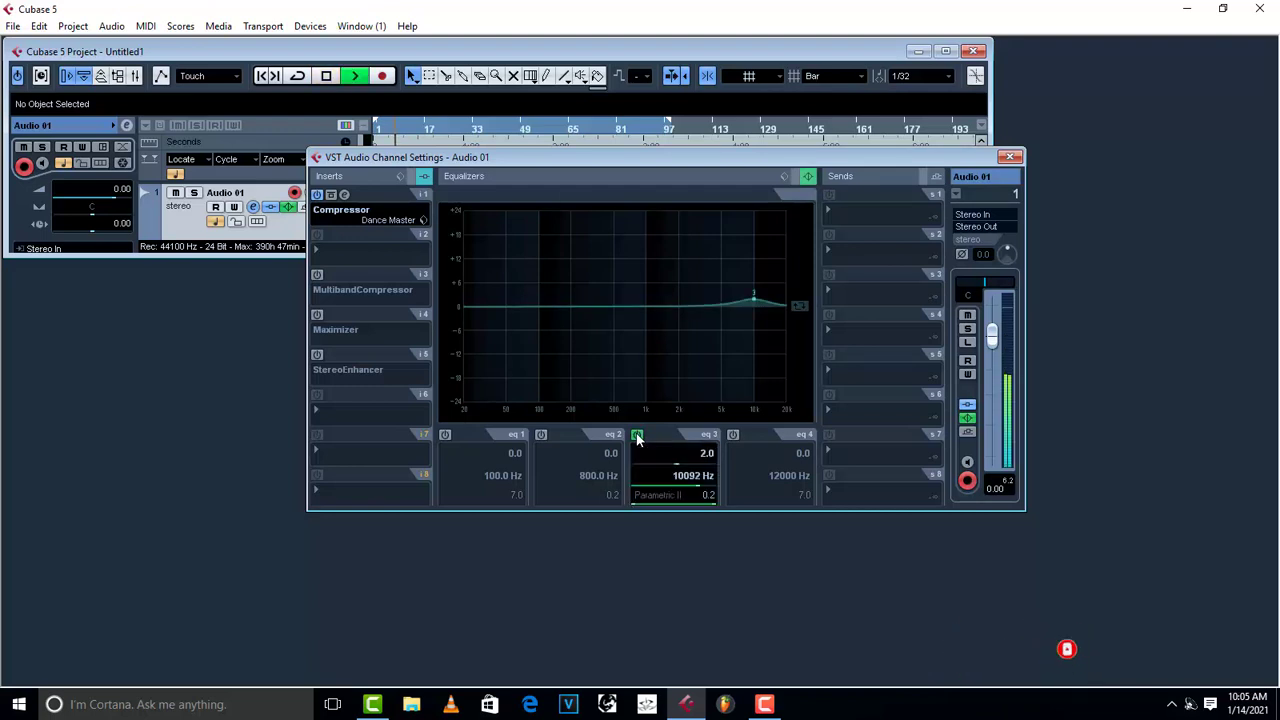
key(space)
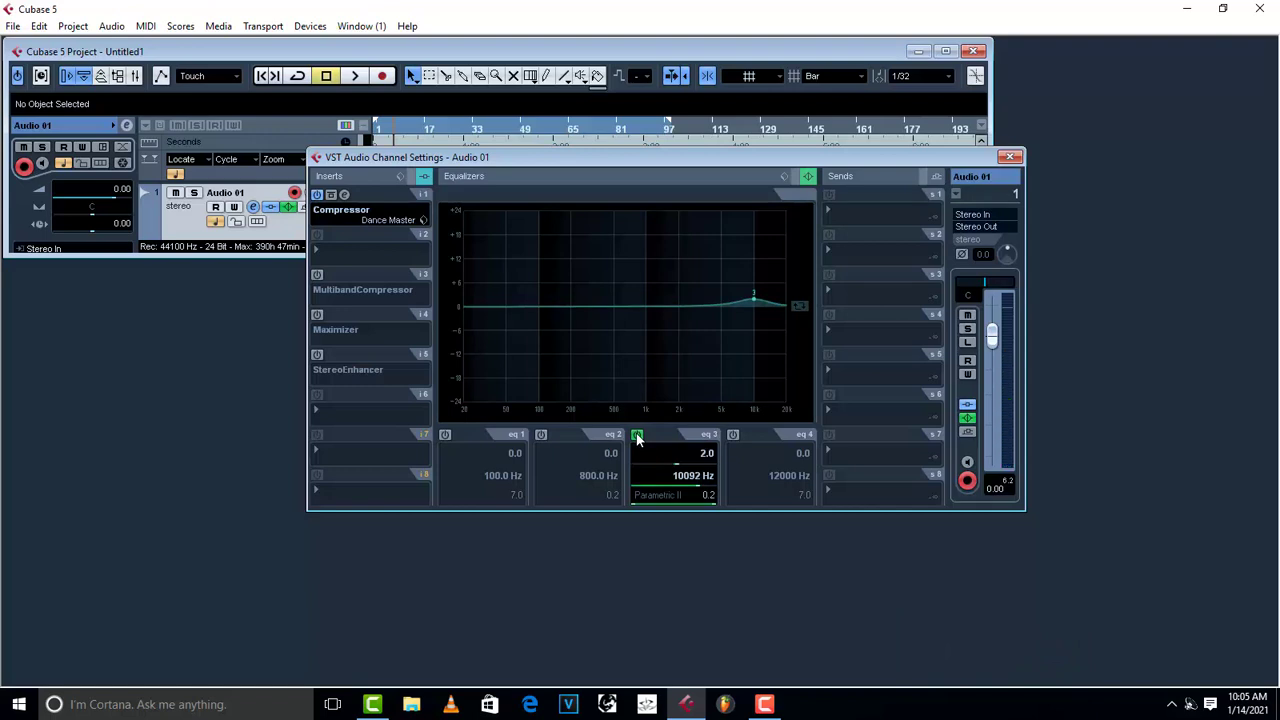
key(space)
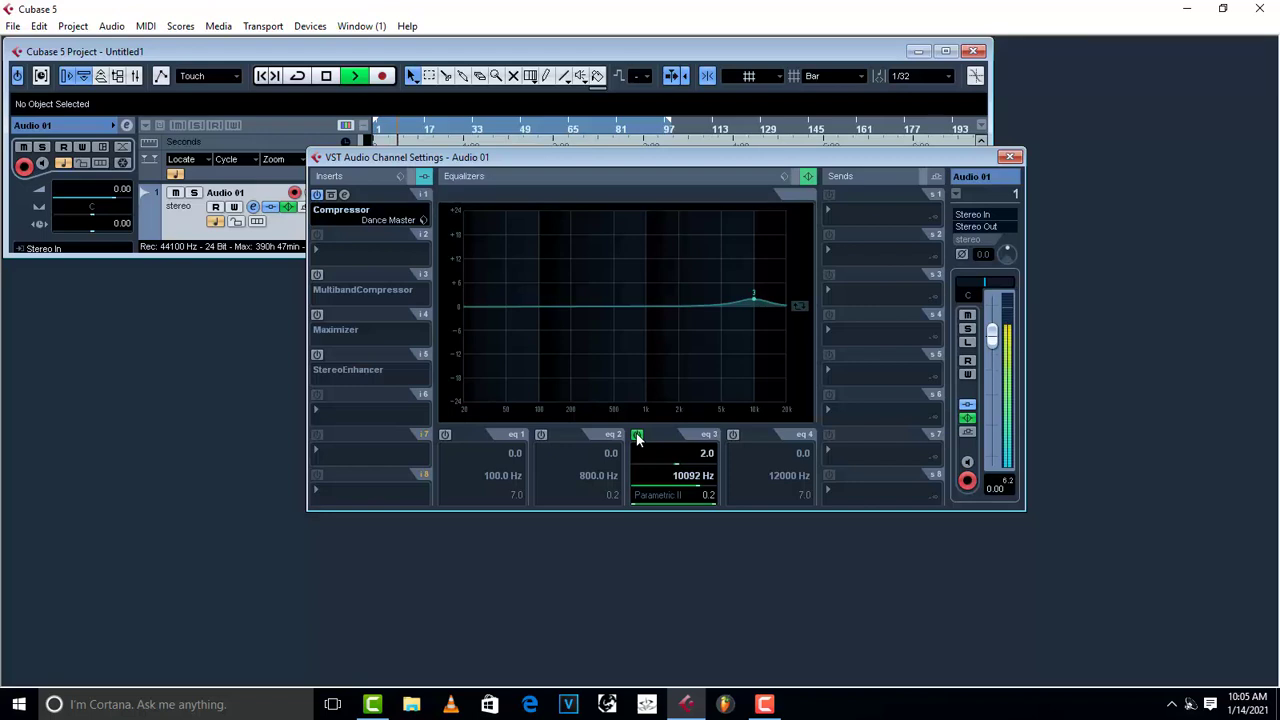
key(space)
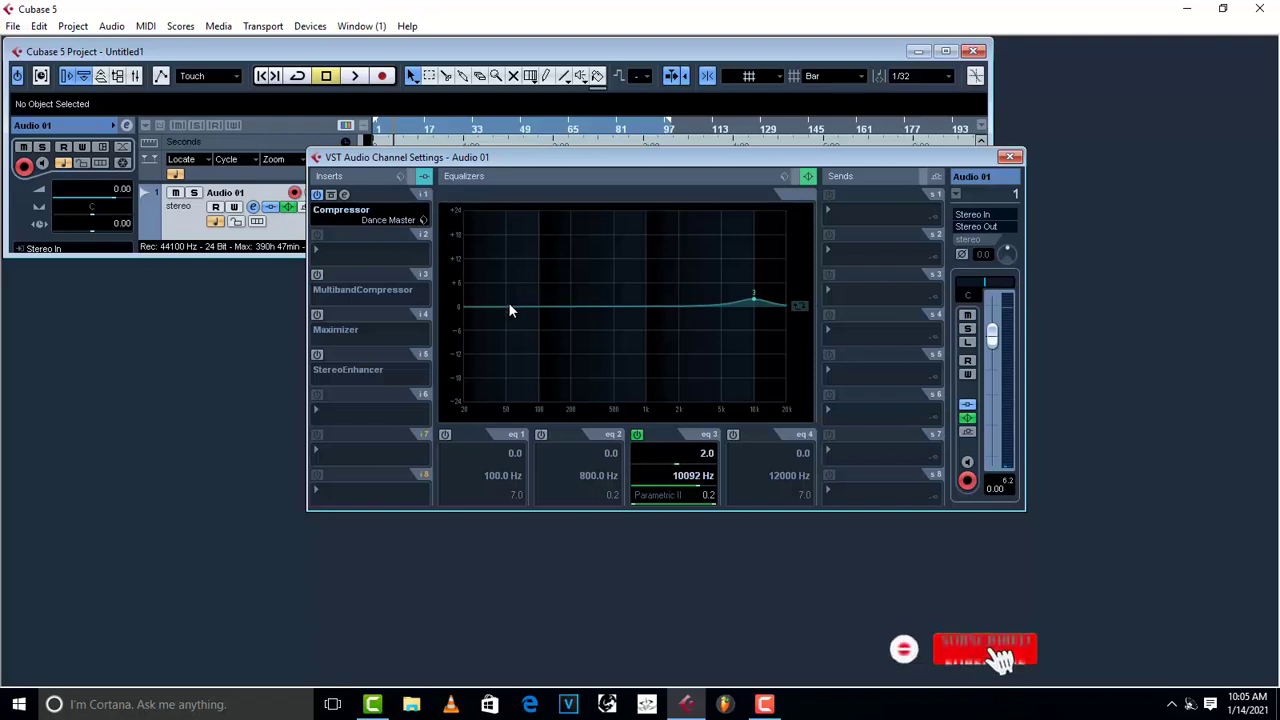
Add an EQ band 2 cut of -1.2 at about 101 Hz and play the song briefly
click(617, 306)
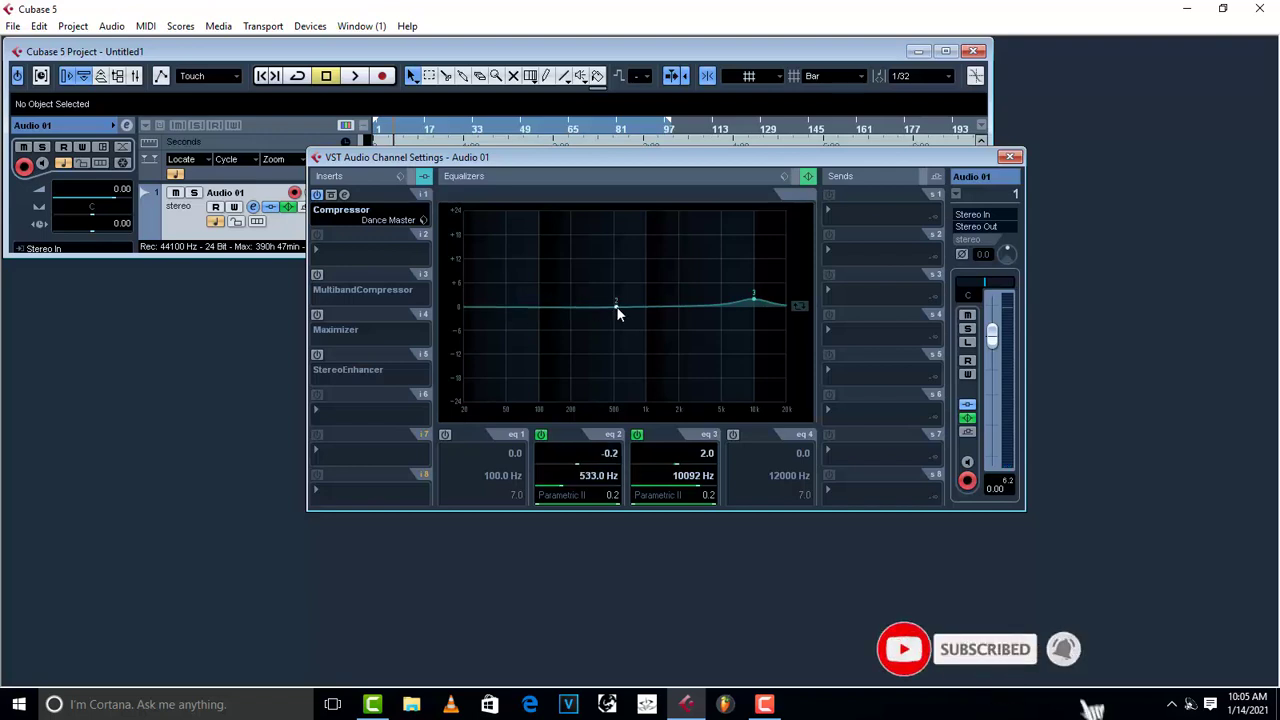
drag(571, 313, 539, 317)
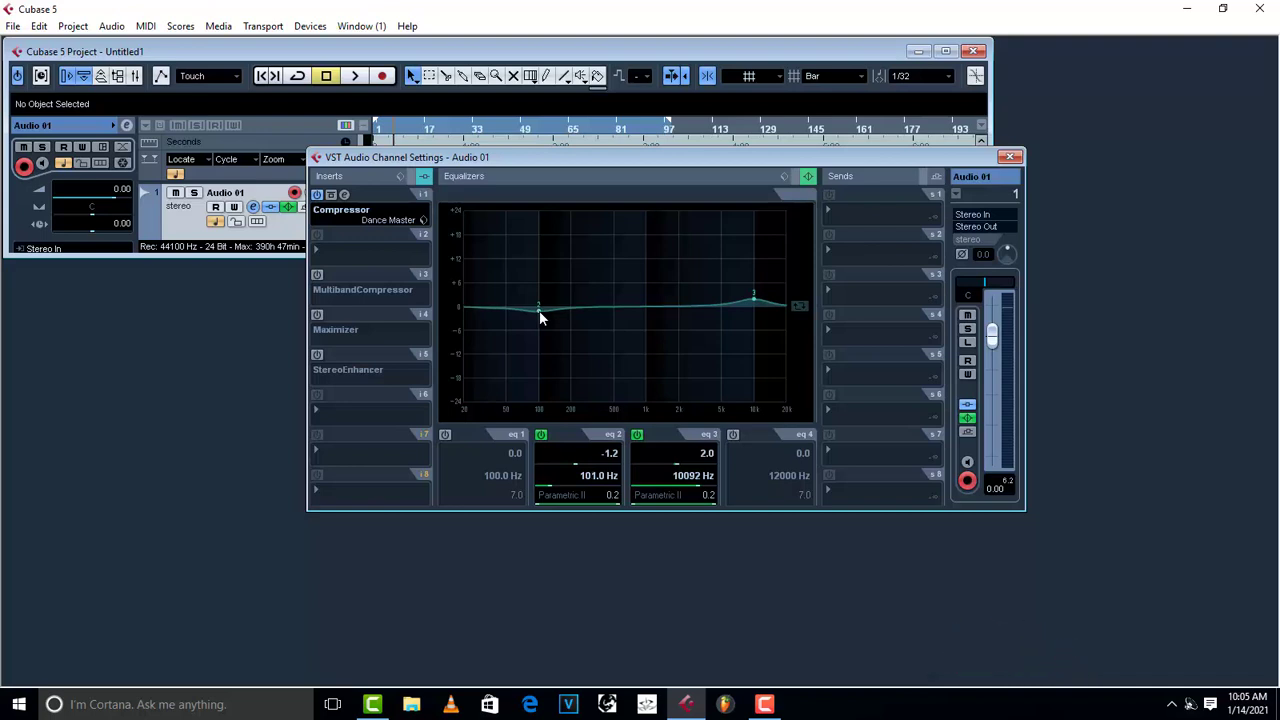
key(space)
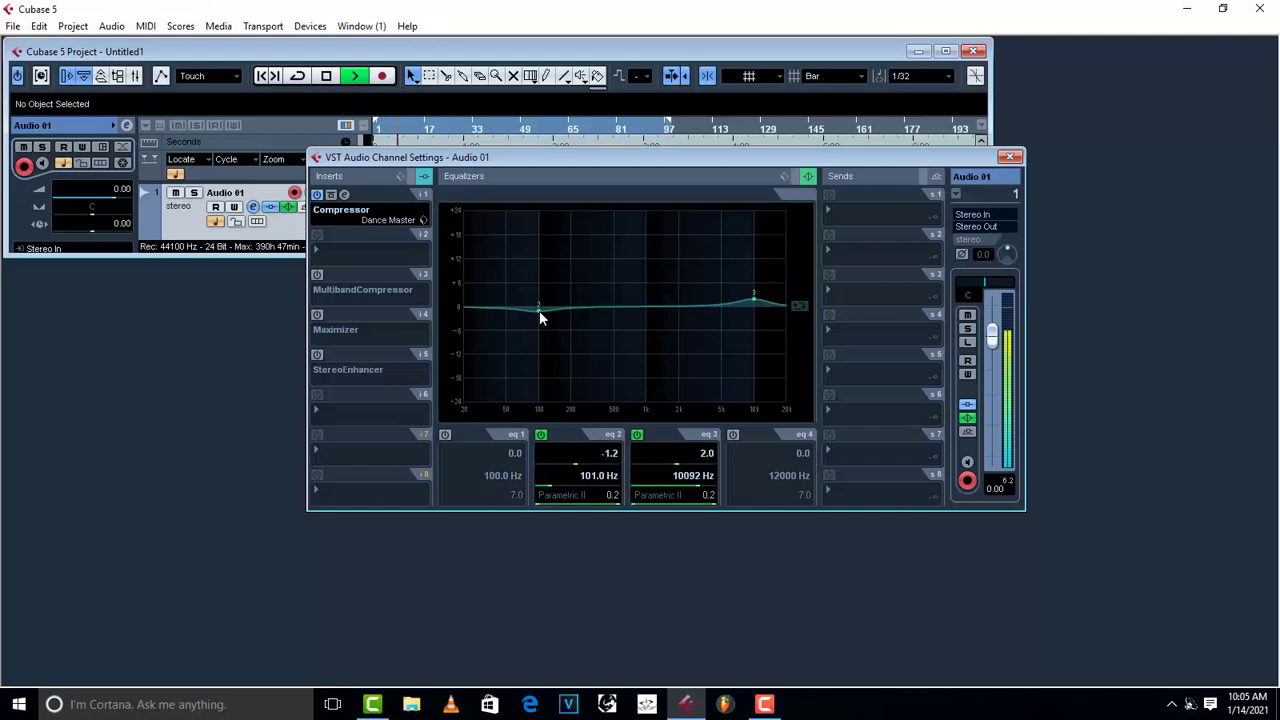
key(space)
Compare the song with the low-frequency EQ cut on band 2 switched off and on
click(541, 434)
key(space)
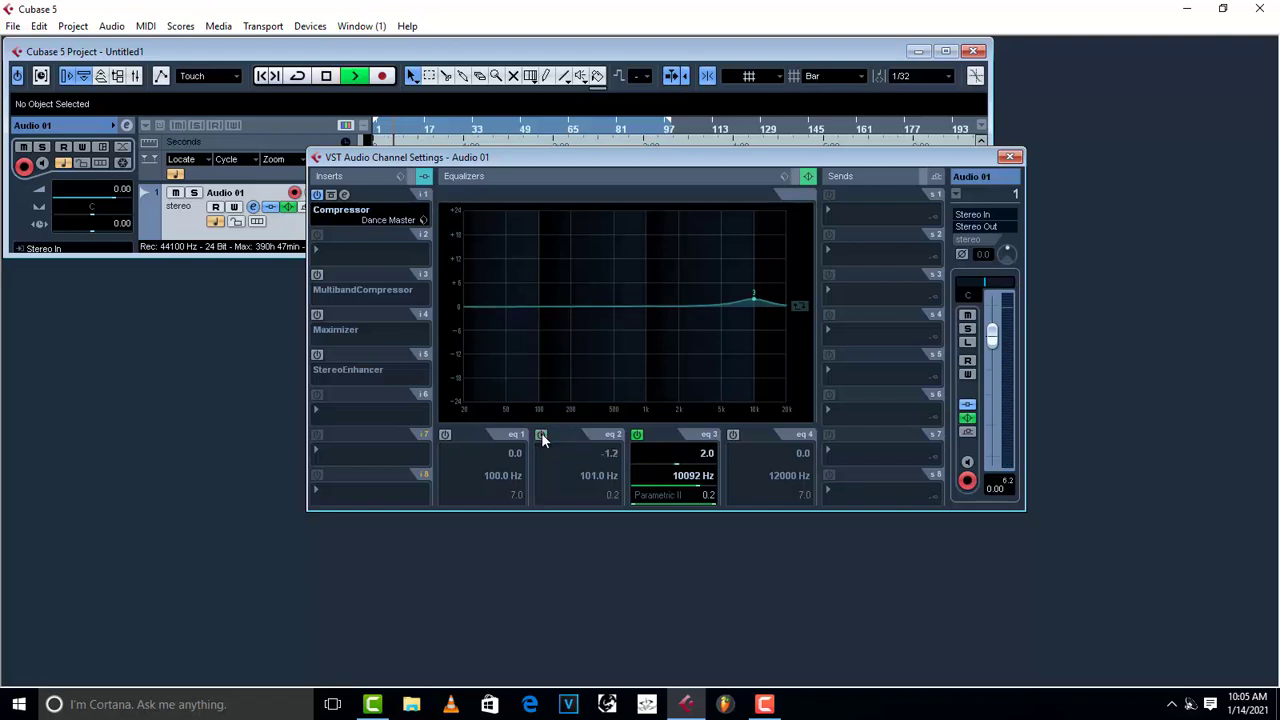
click(541, 434)
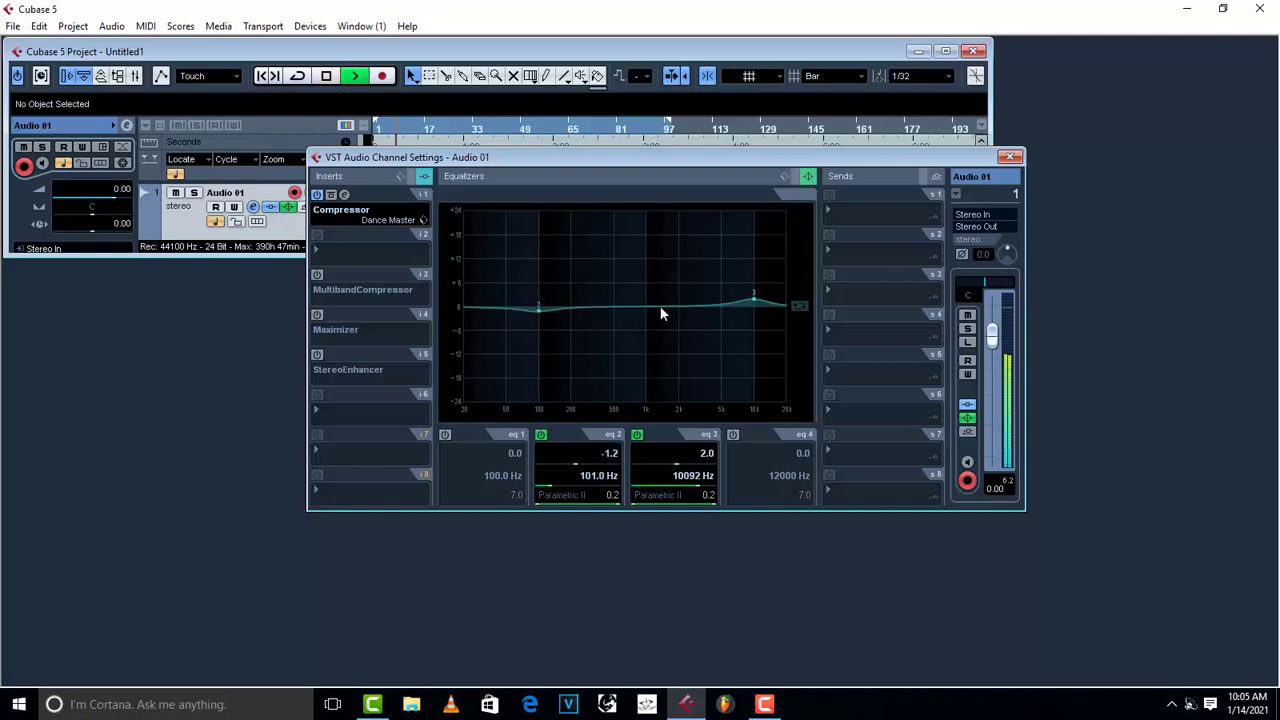
key(space)
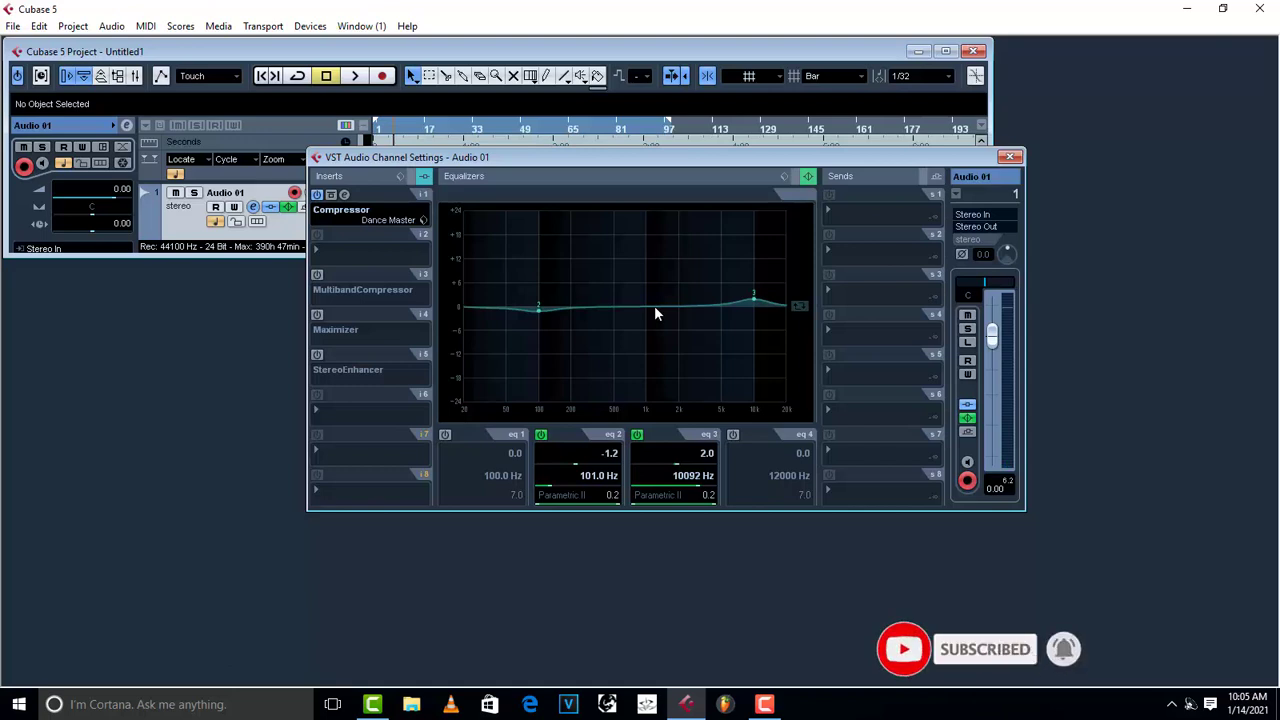
Try an EQ band 1 low-shelf point at 1074 Hz with a gain of about 1.2, and disable the band
click(649, 305)
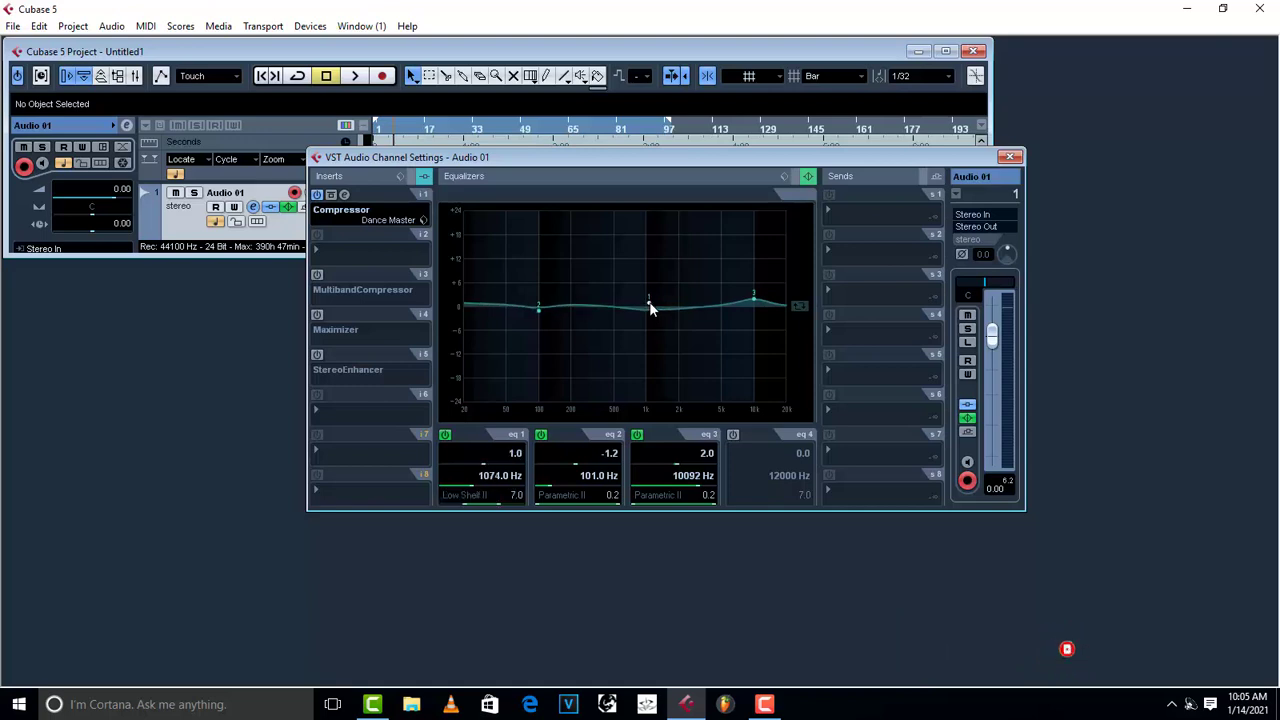
click(444, 435)
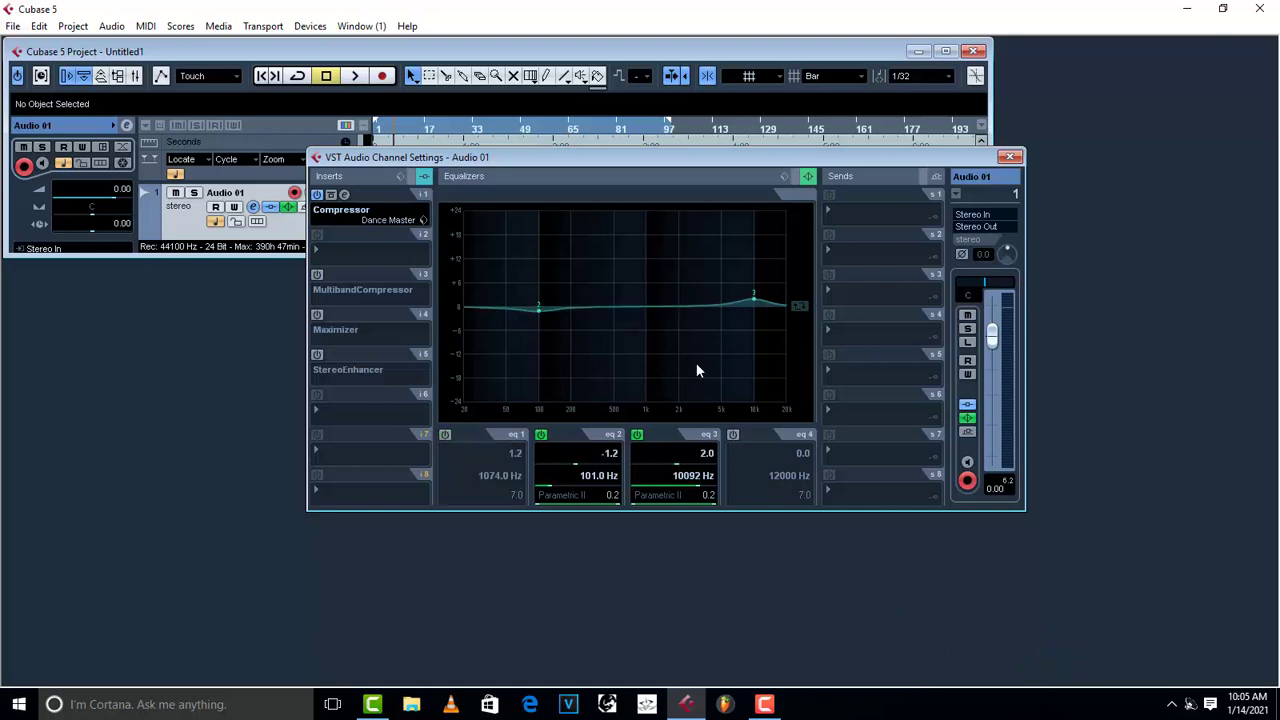
Try an EQ band 1 low-shelf point at 3378 Hz with a gain of about 1.8, and disable the band
click(703, 301)
click(444, 436)
click(445, 436)
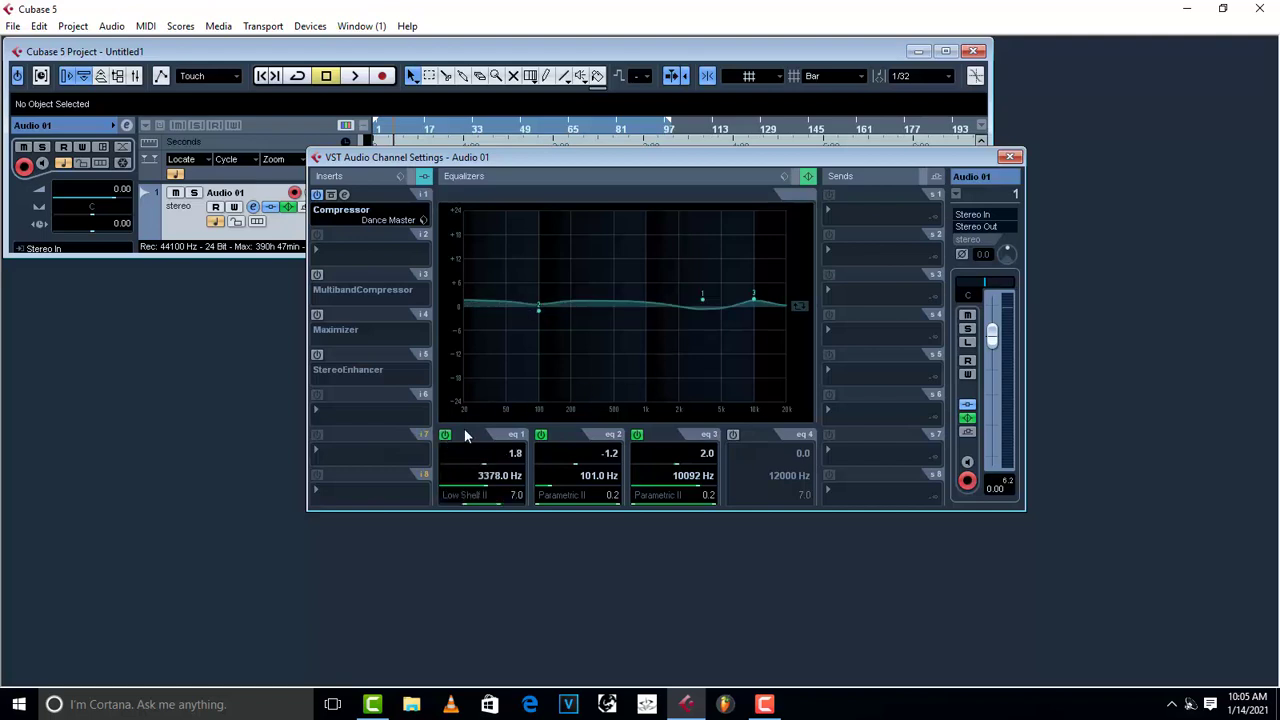
click(445, 436)
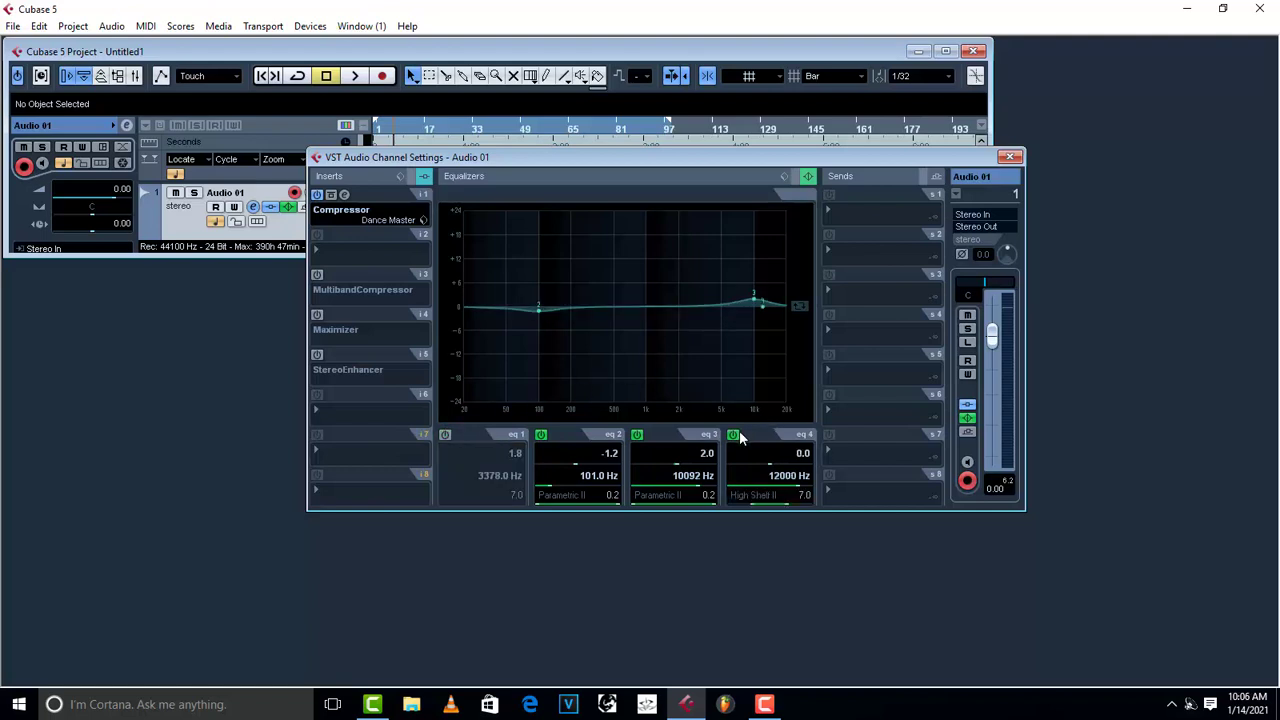
Enable EQ band 4 as a high shelf at about 12604 Hz with a gain of 1.4, and play the song briefly
click(734, 435)
mouse_move(745, 304)
mouse_down()
mouse_move(660, 303)
mouse_move(765, 306)
mouse_up()
key(space)
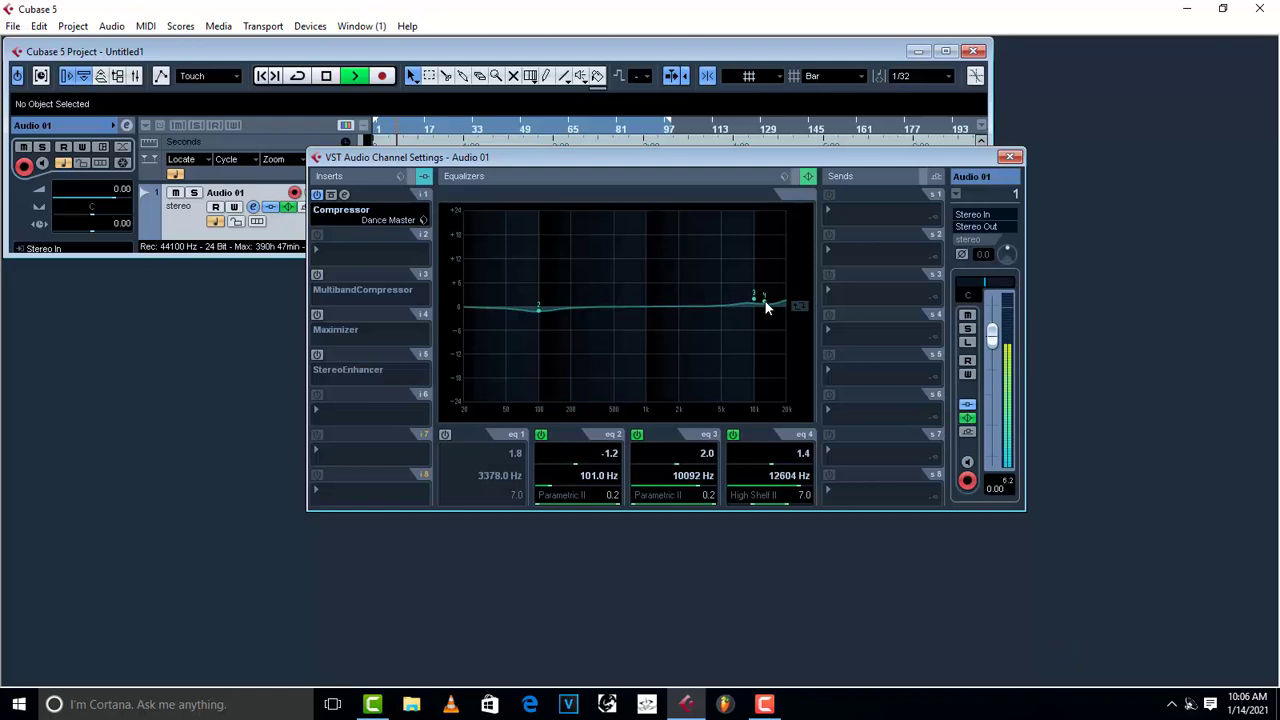
key(space)
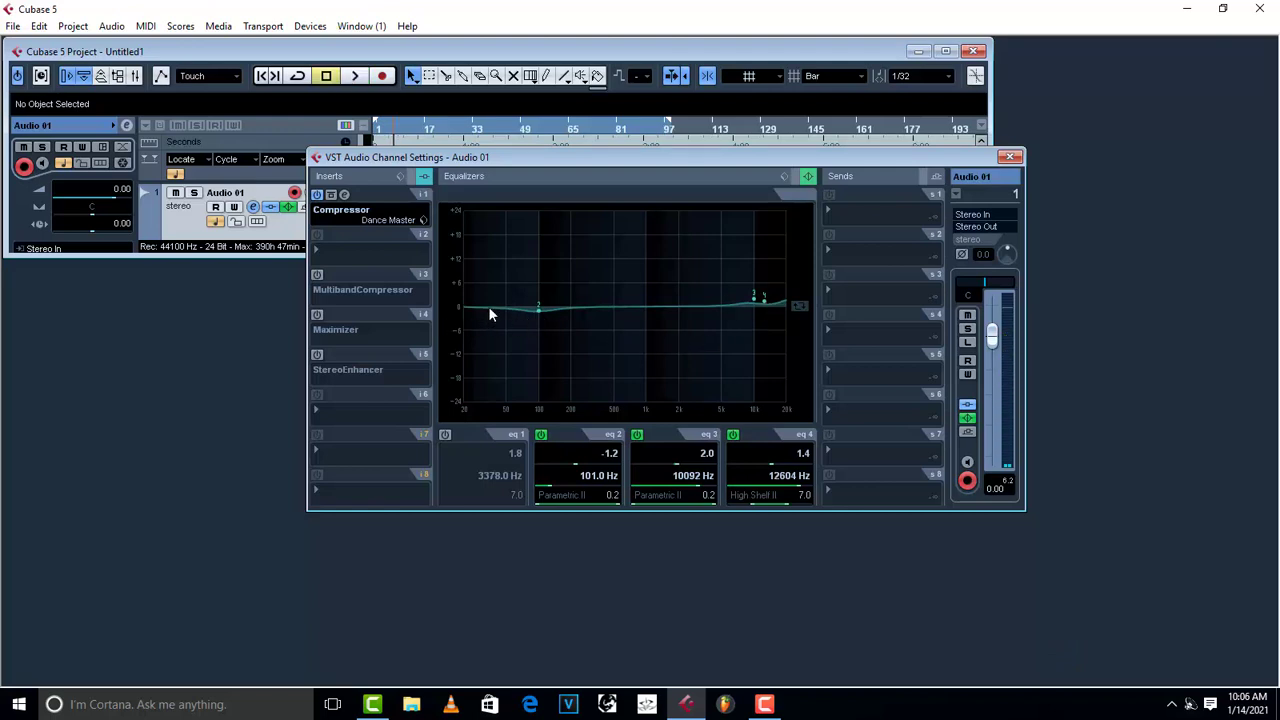
Enable EQ band 1 as a 3.4 low shelf at about 57 Hz and set band 2 to -0.6 at 110 Hz during playback
drag(489, 314, 514, 284)
key(space)
double_click(514, 290)
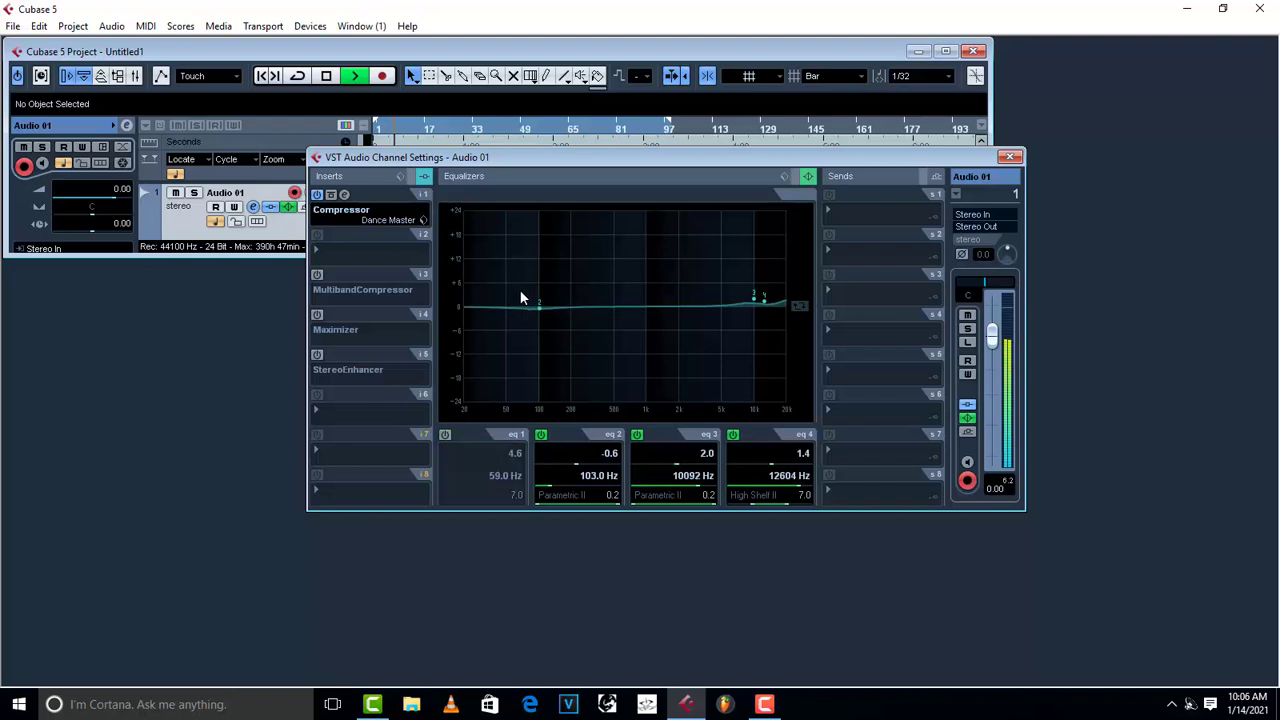
click(446, 433)
drag(513, 293, 544, 314)
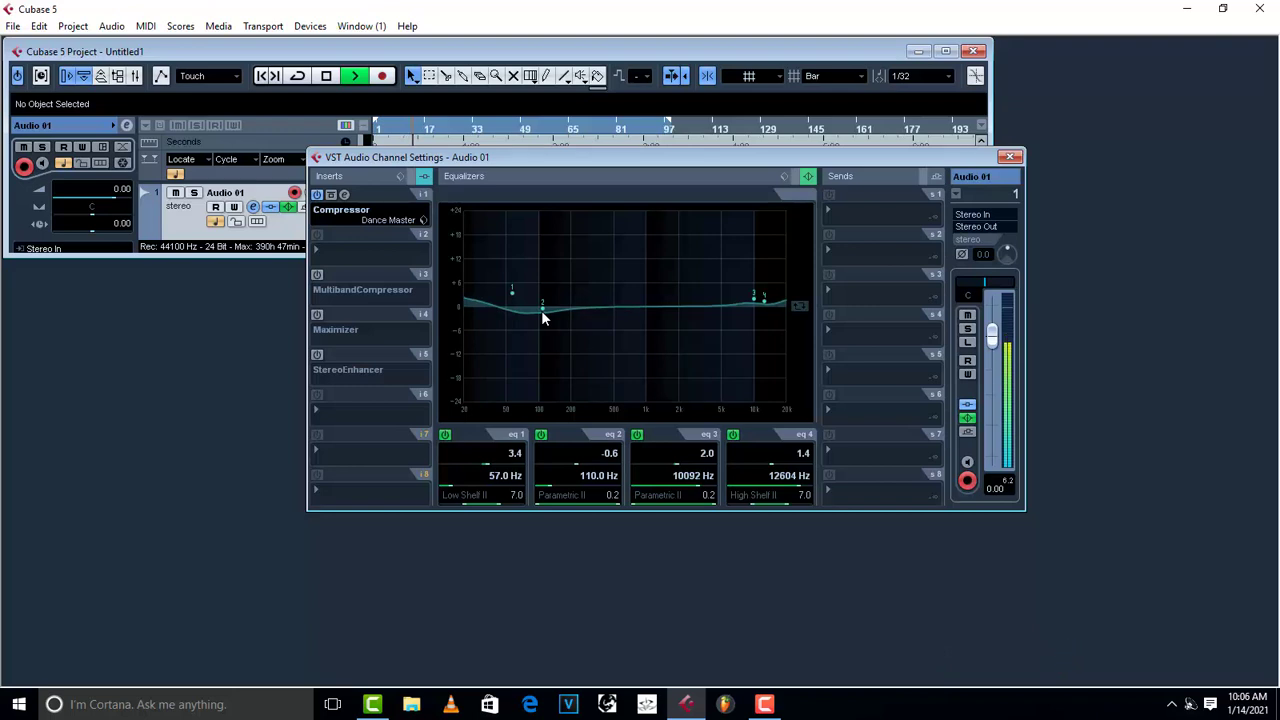
key(space)
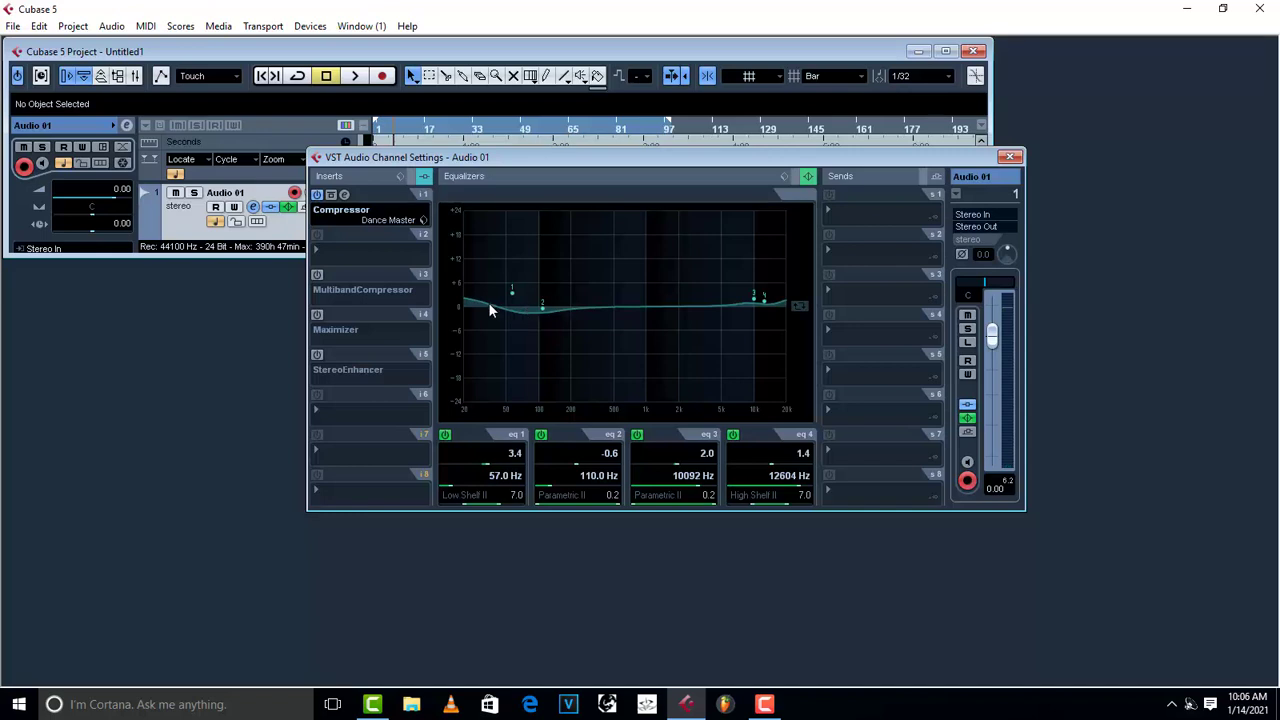
Activate the MultibandCompressor, move it to insert slot 2 and open its editor
click(317, 276)
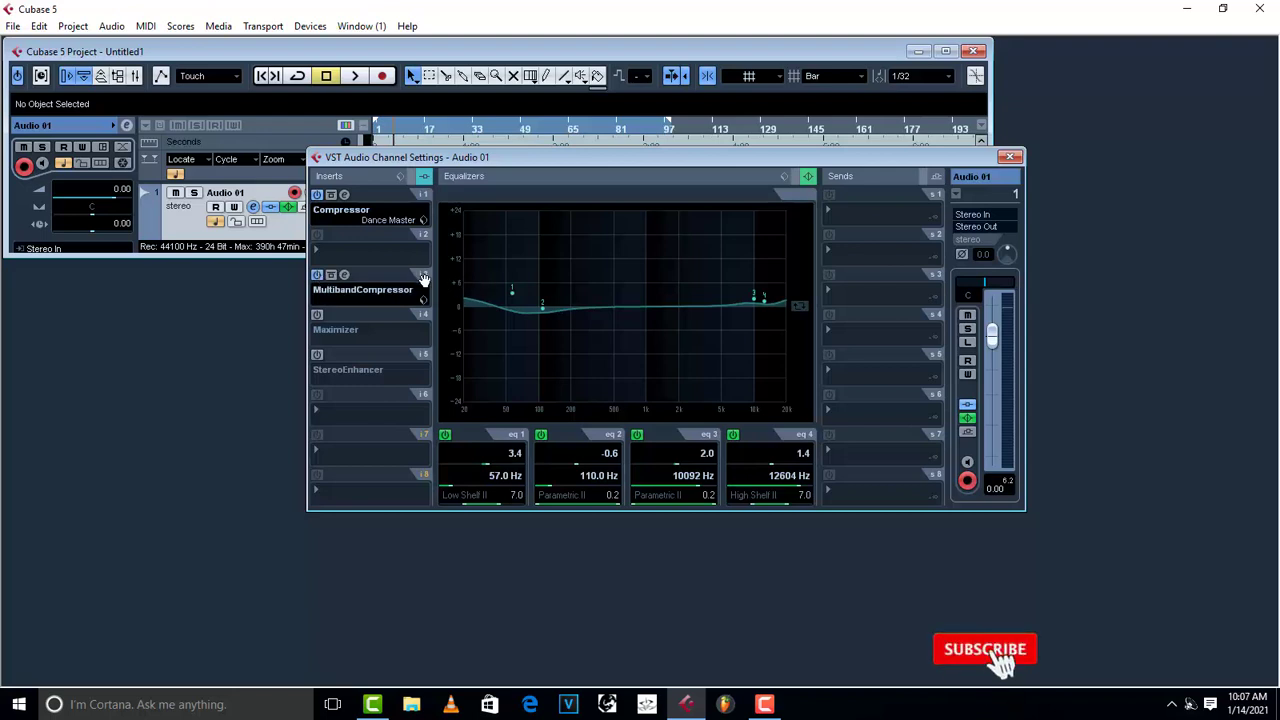
drag(420, 265, 418, 255)
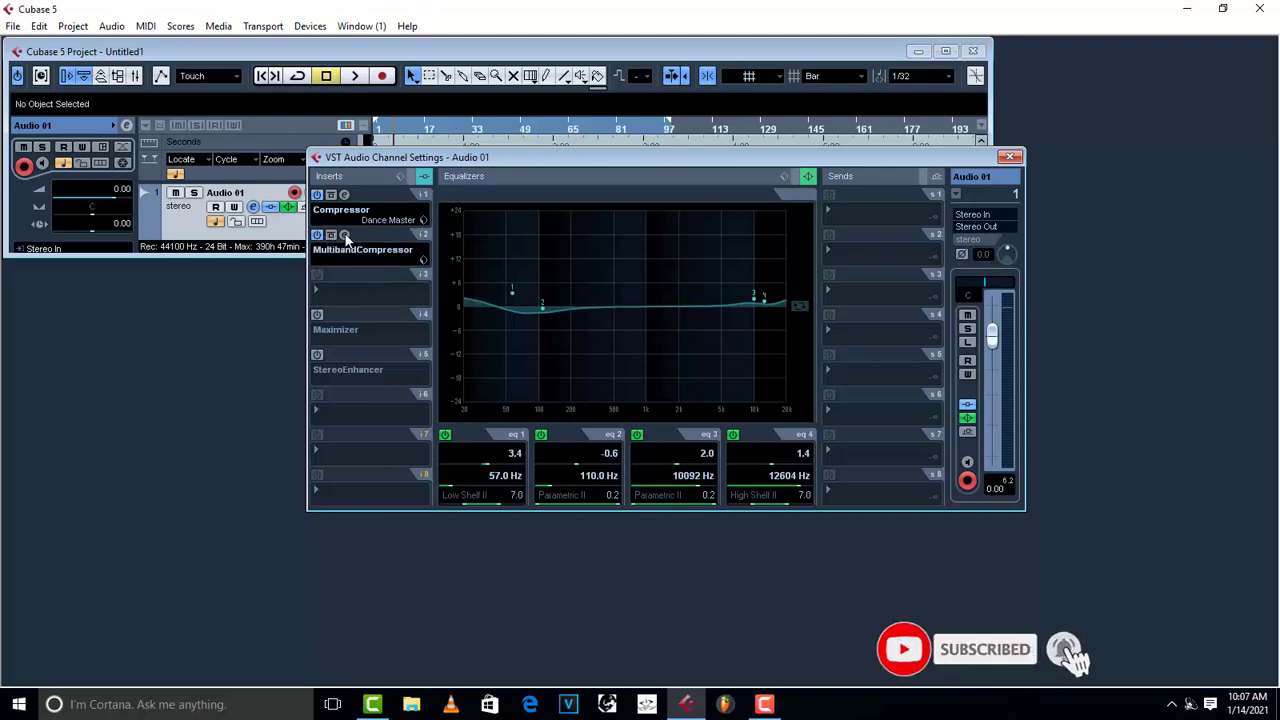
click(345, 236)
Compare the song with the MultibandCompressor switched off and on
key(space)
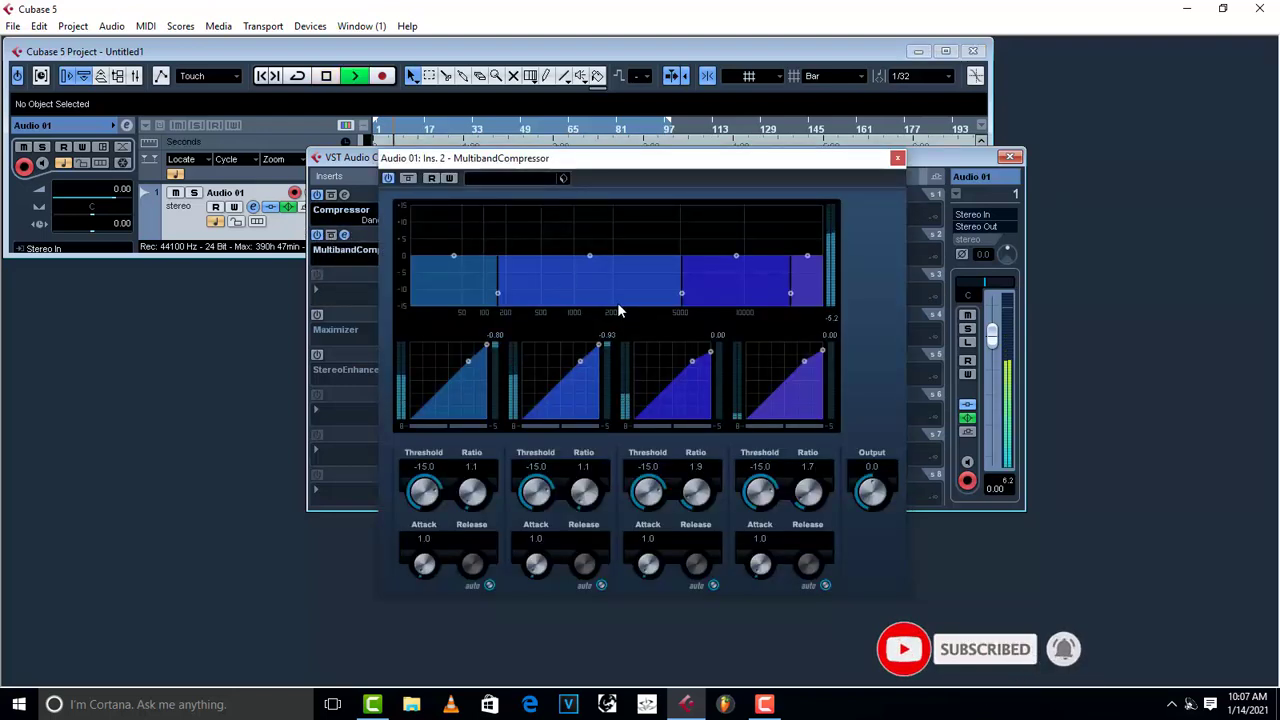
click(388, 178)
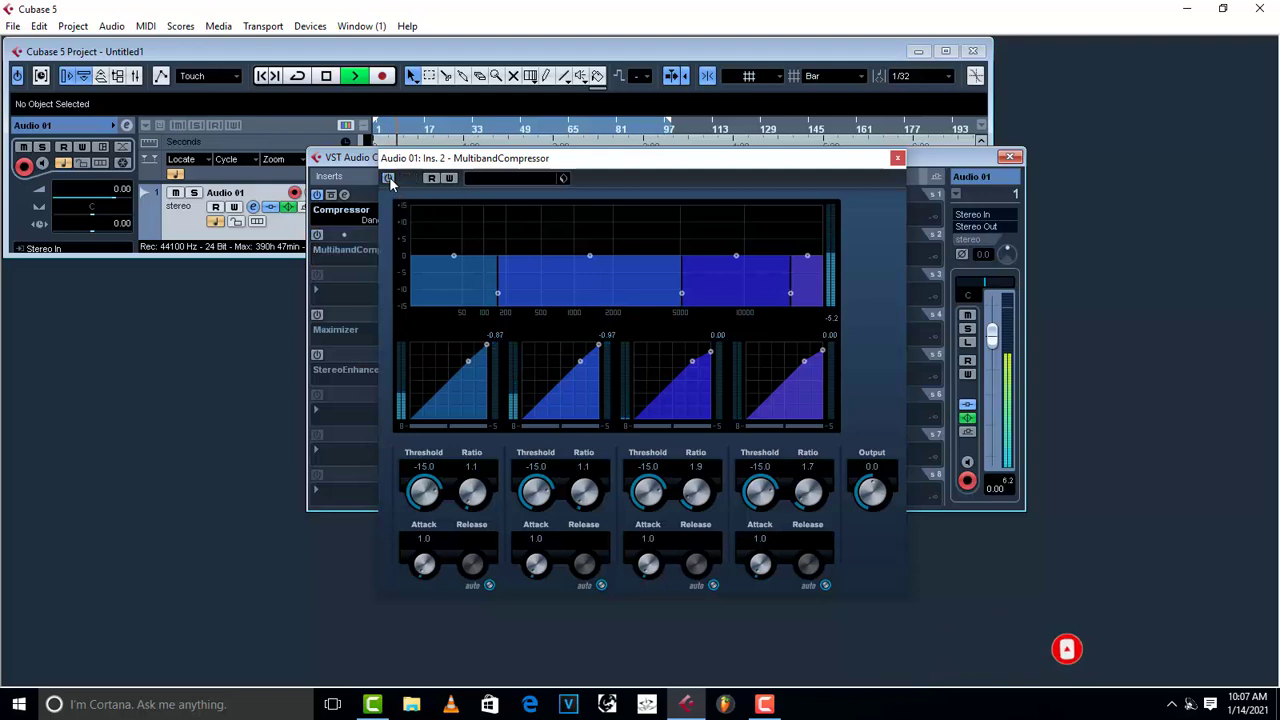
click(388, 178)
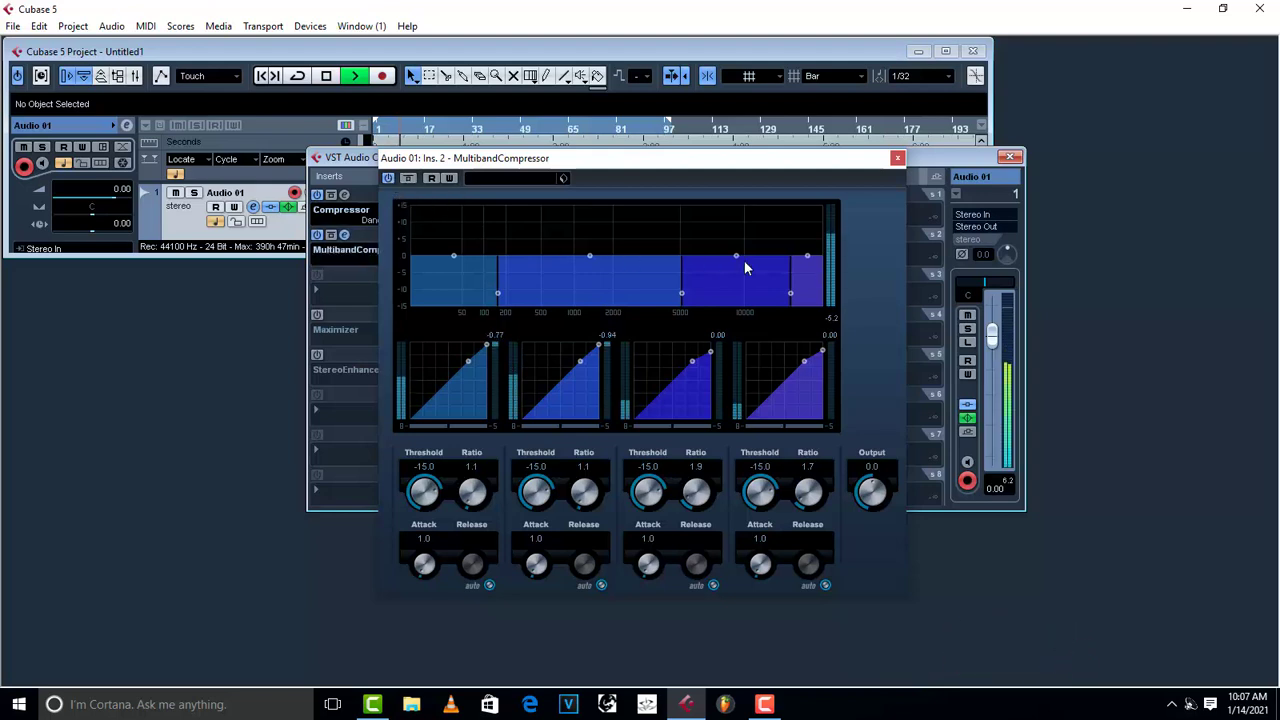
key(space)
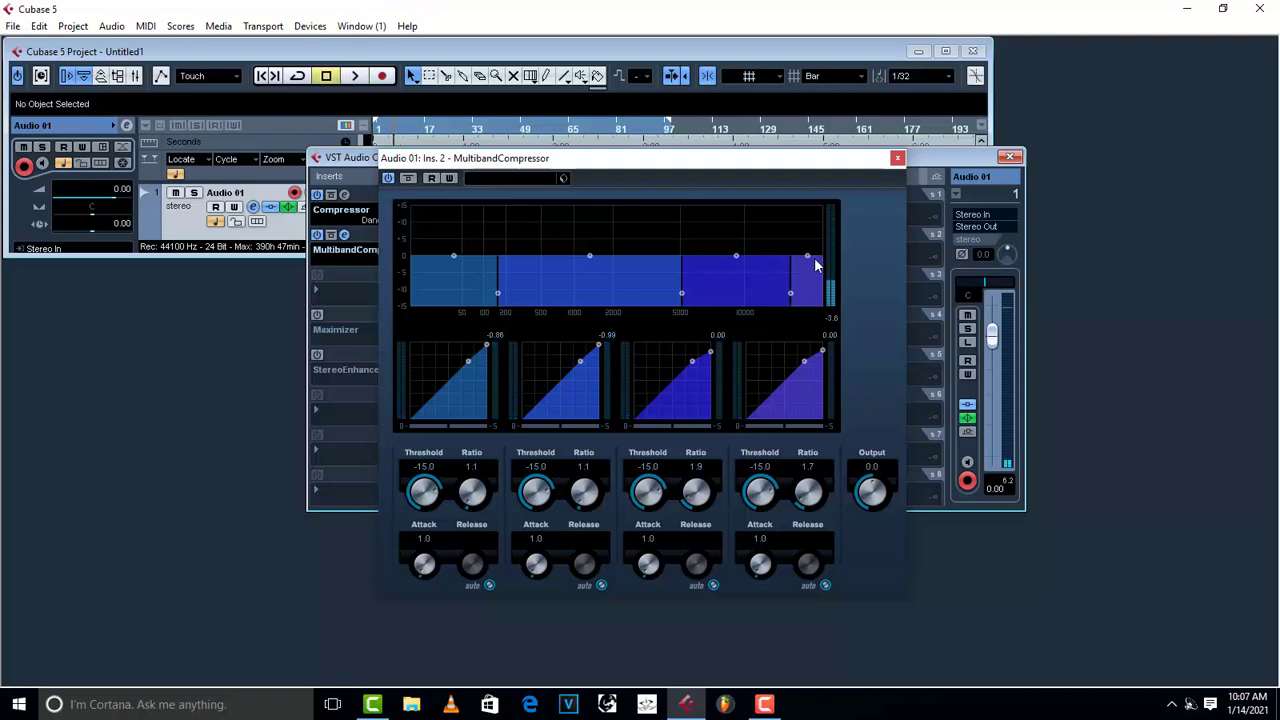
Try boosting the highest MultibandCompressor band by about 13 dB and listen to the song
drag(808, 257, 808, 212)
key(space)
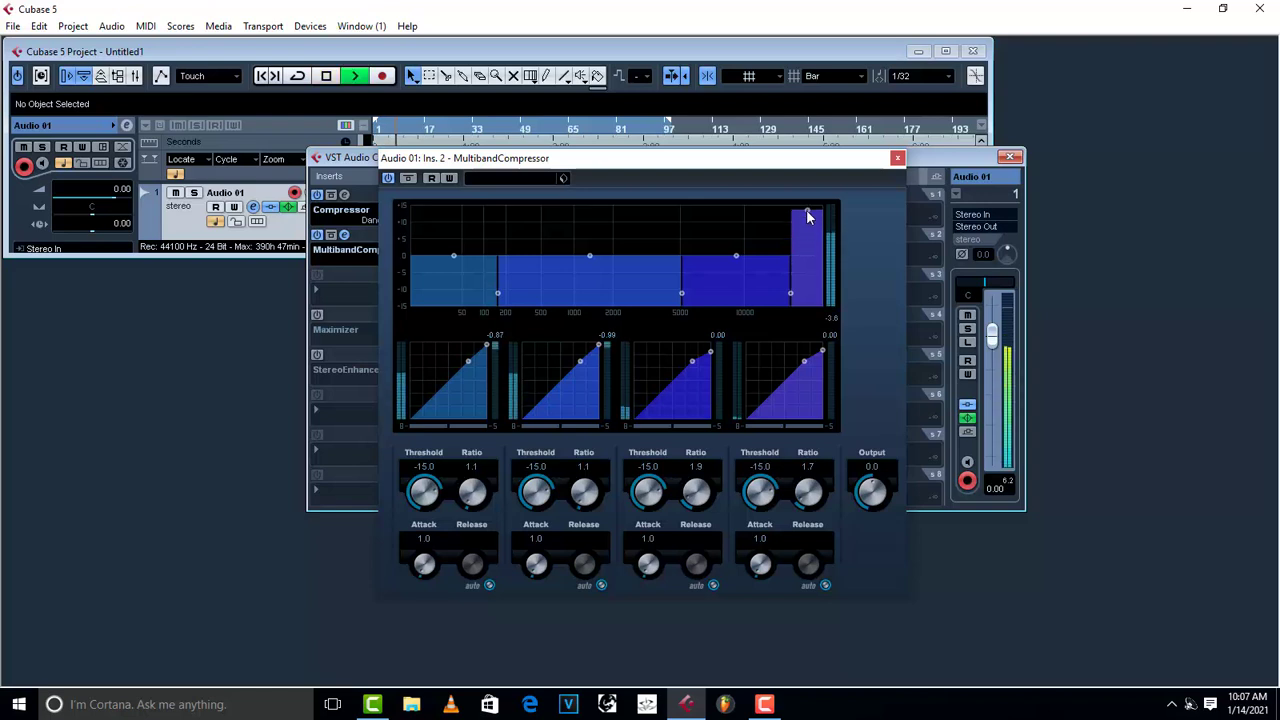
key(space)
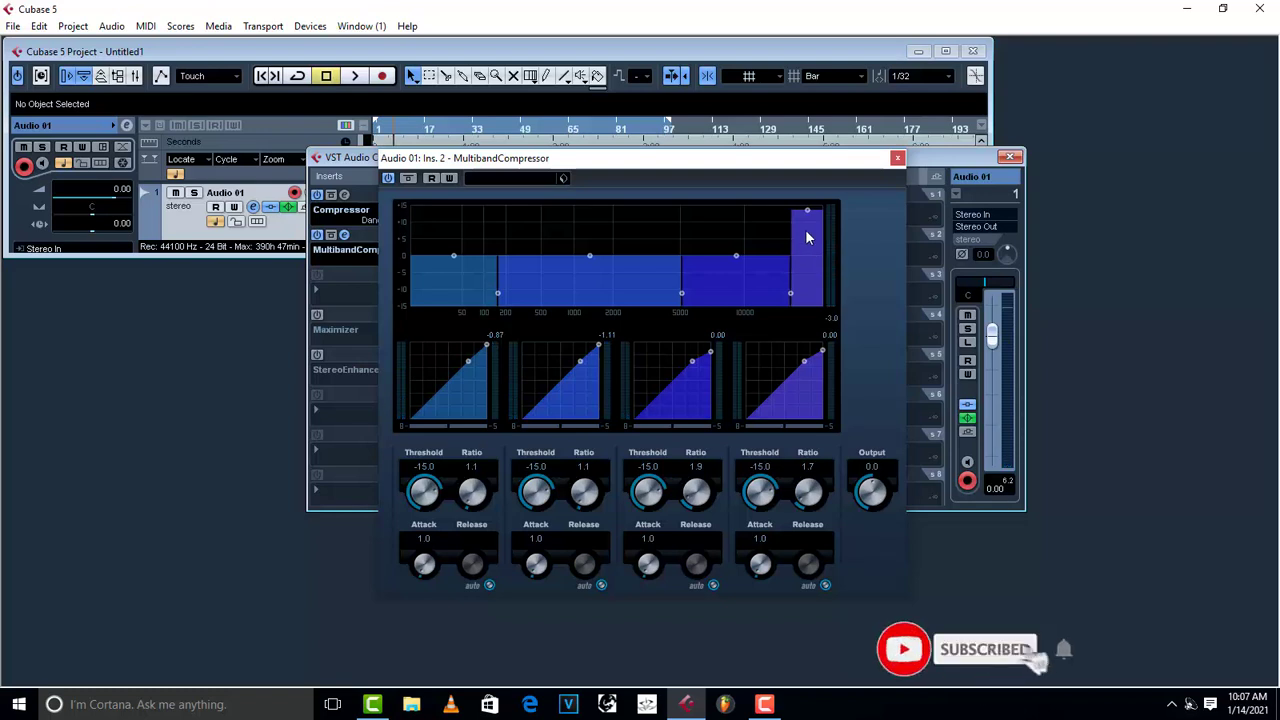
Lower the highest MultibandCompressor band's gain to about -5 dB and play the song briefly
drag(808, 211, 810, 280)
key(space)
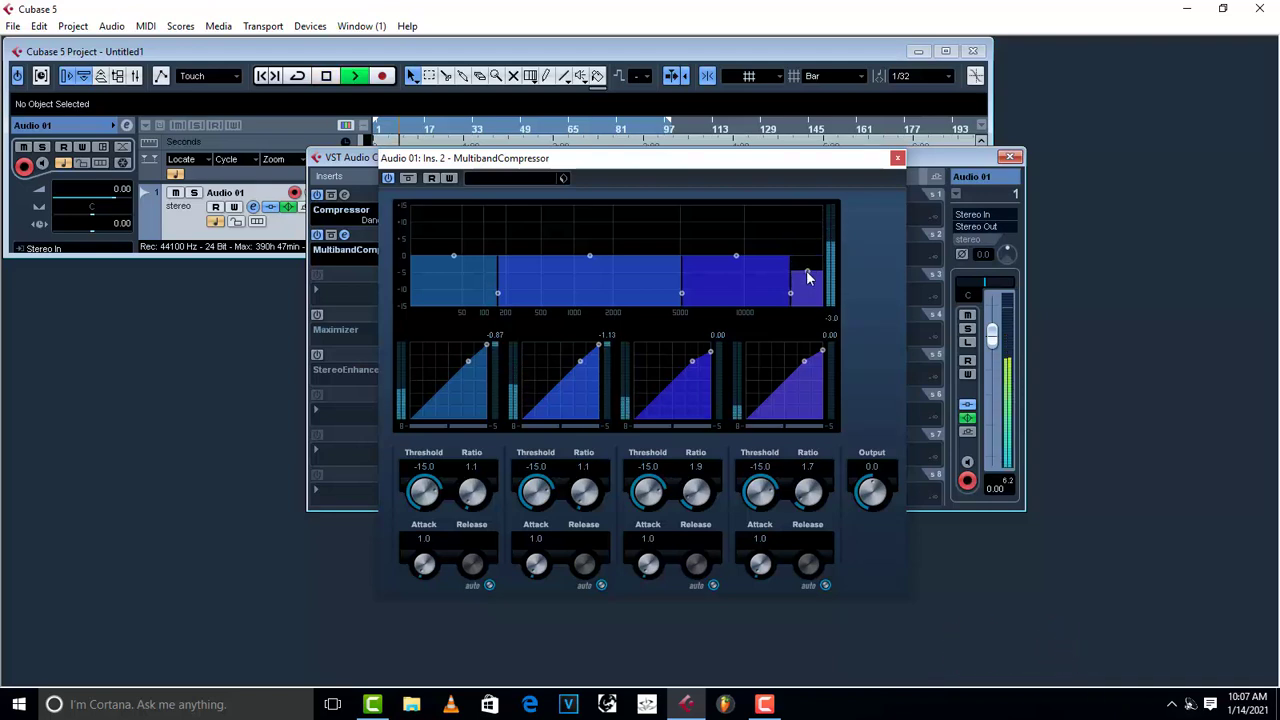
key(space)
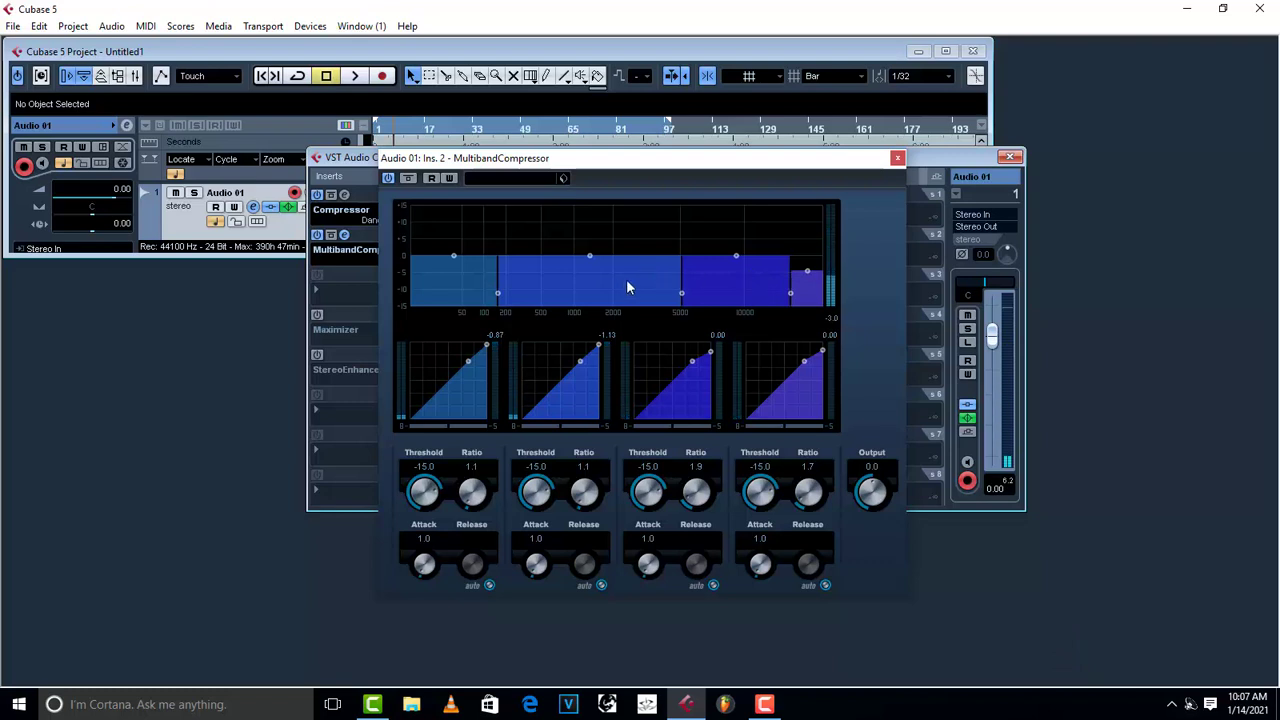
Lower the second MultibandCompressor band's gain to about -1.5 dB while the song plays
key(space)
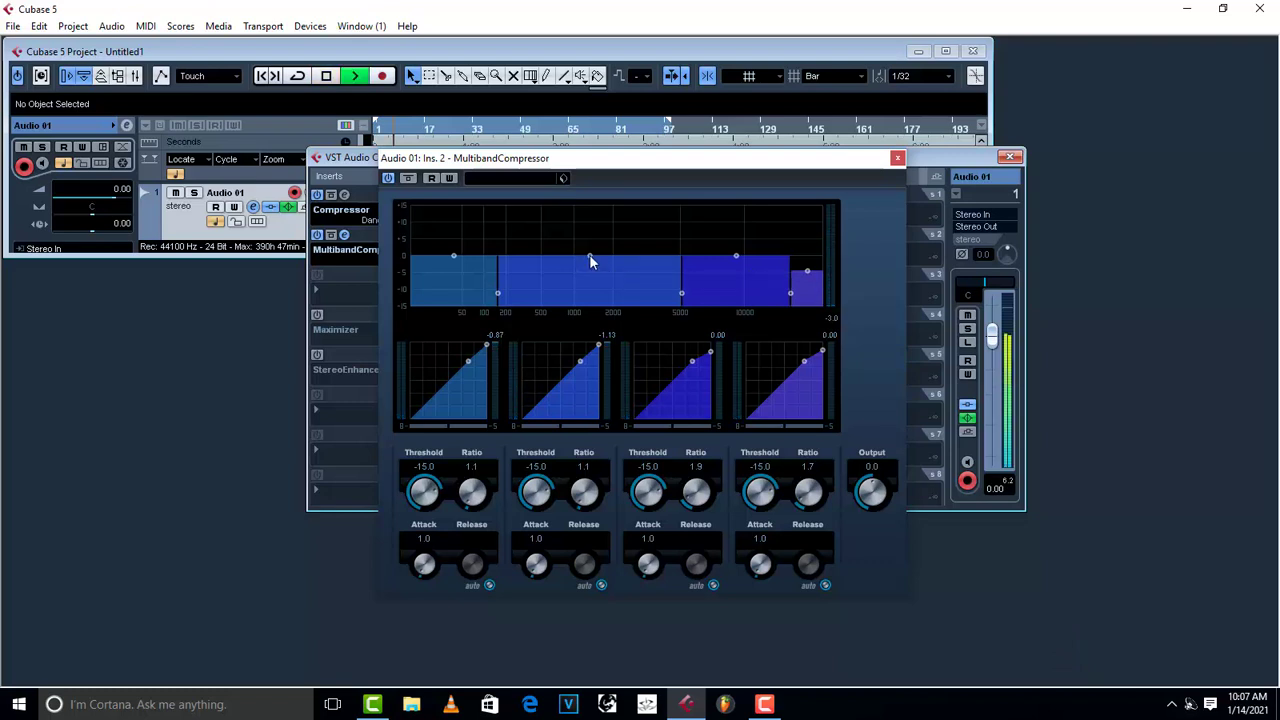
mouse_move(590, 258)
mouse_down()
mouse_move(590, 235)
mouse_move(590, 262)
mouse_up()
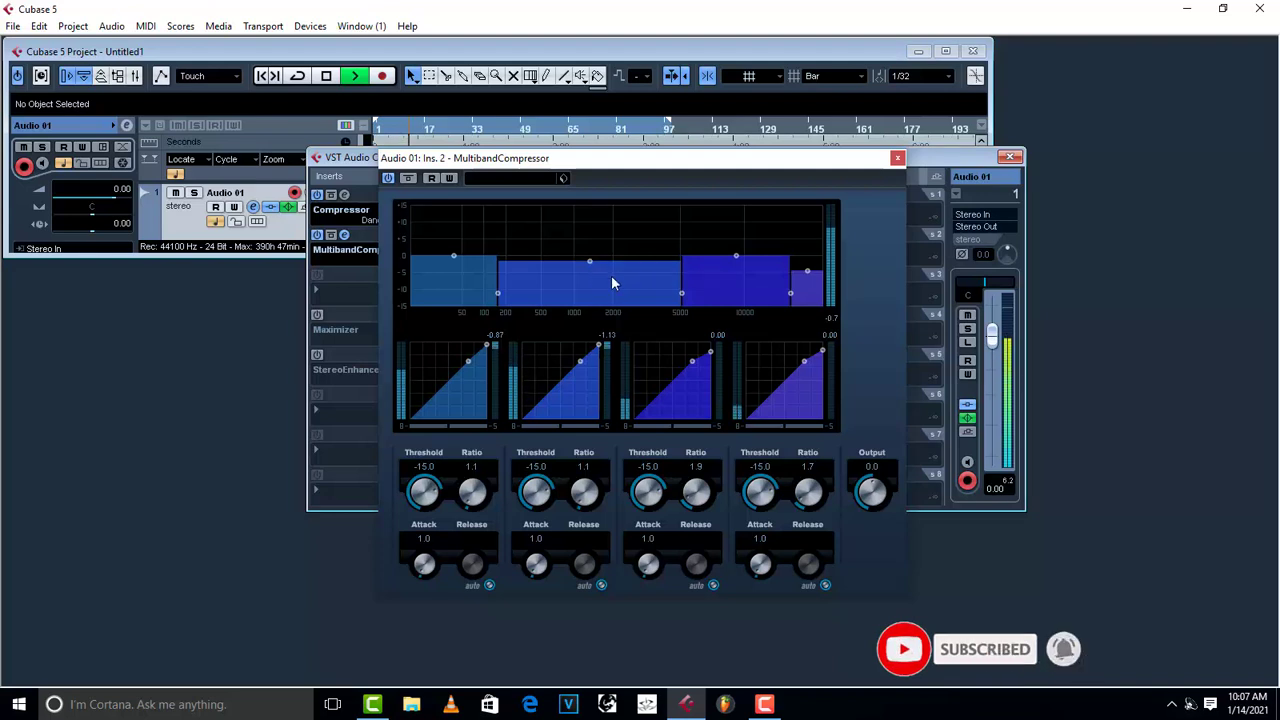
key(space)
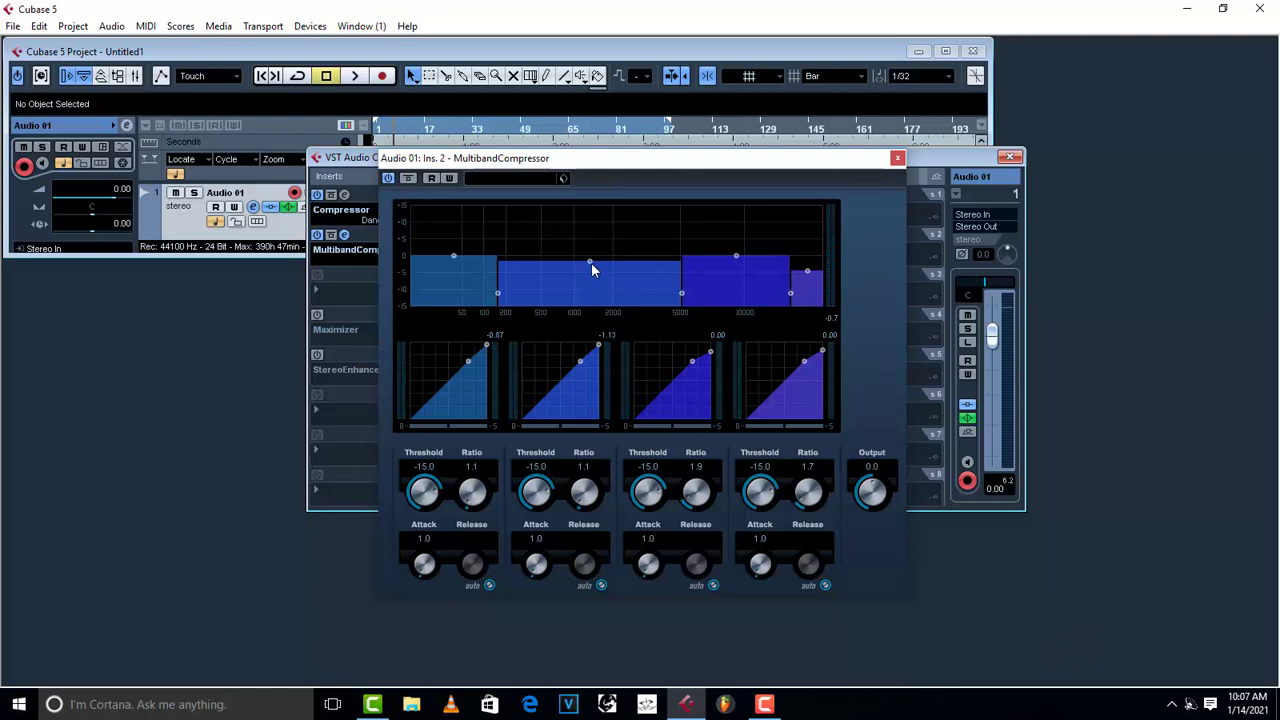
Try a 15 dB boost on the second MultibandCompressor band during playback, and return its gain to about -1.5 dB
drag(591, 262, 589, 202)
key(space)
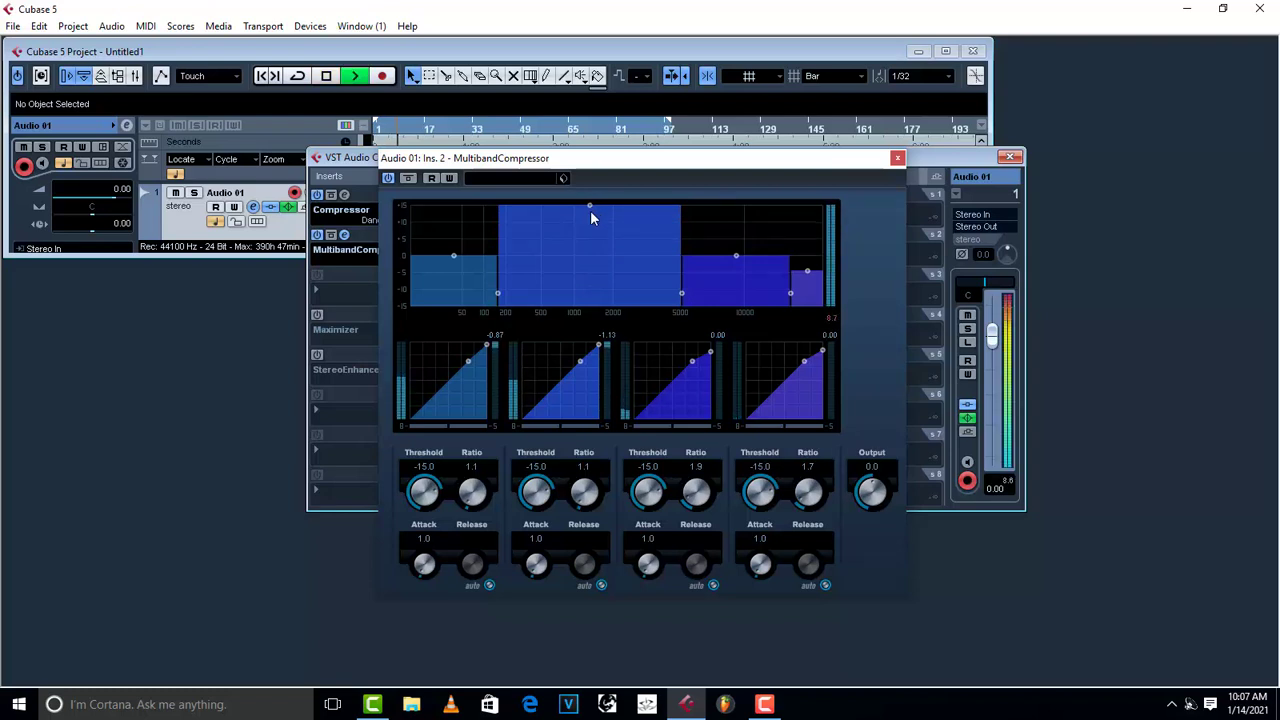
drag(590, 210, 585, 268)
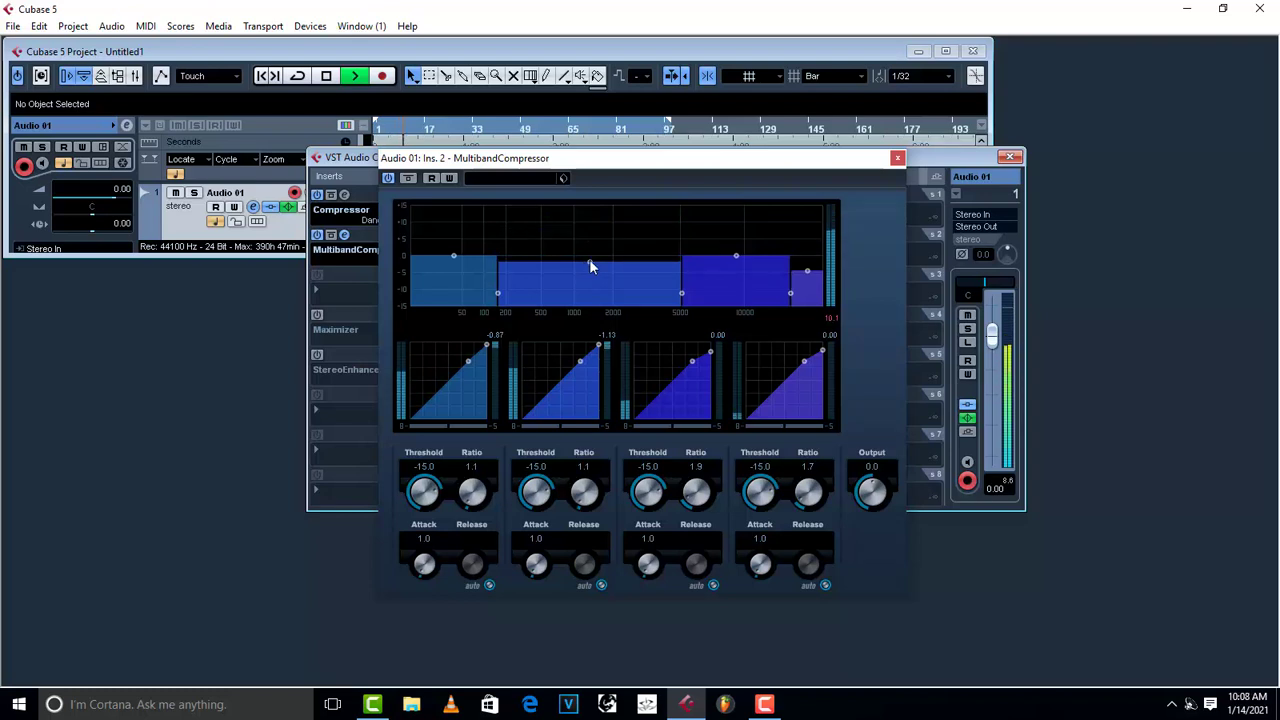
key(space)
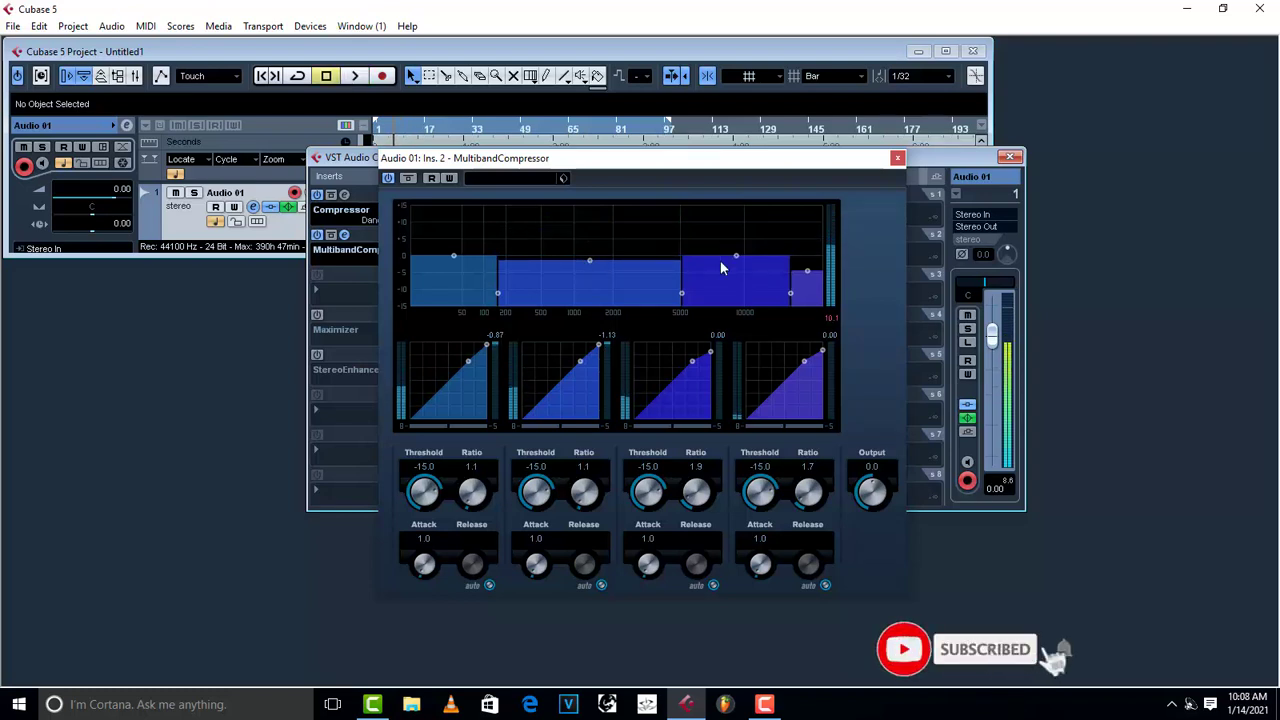
Lower the third MultibandCompressor band's gain to about -1 dB while the song plays
key(space)
mouse_move(737, 263)
mouse_down()
mouse_move(737, 228)
mouse_move(735, 260)
mouse_up()
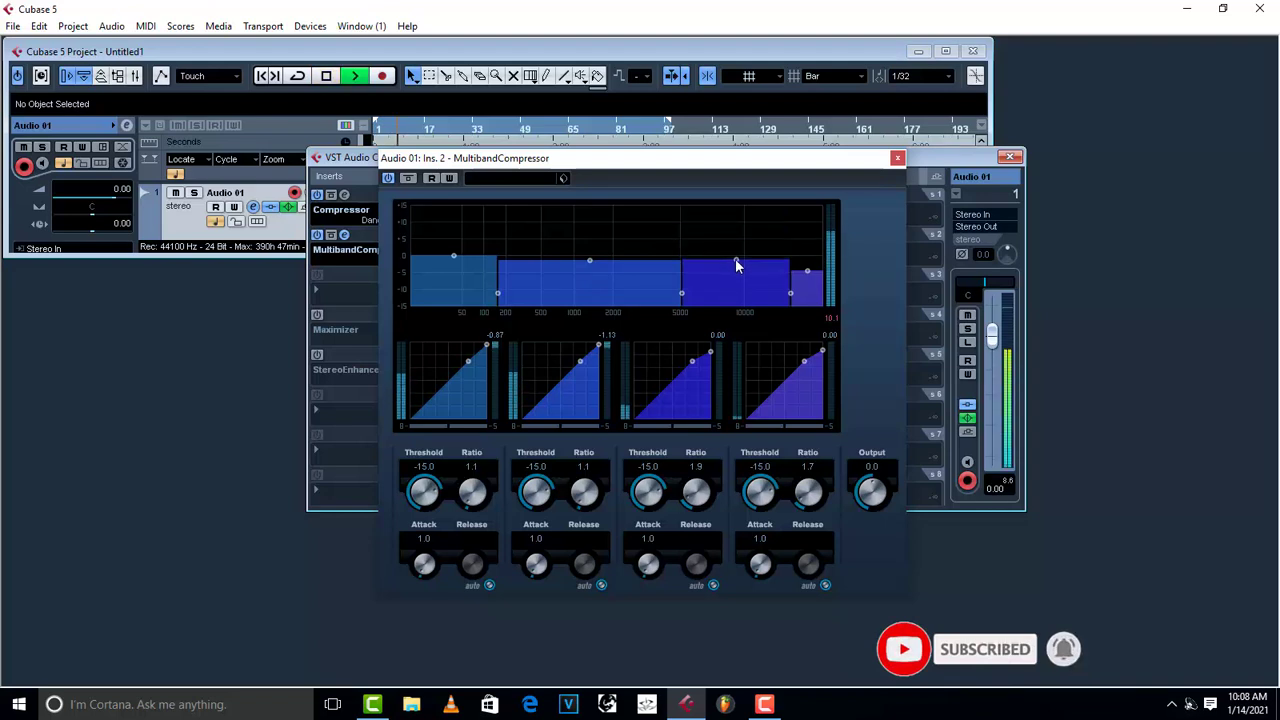
key(space)
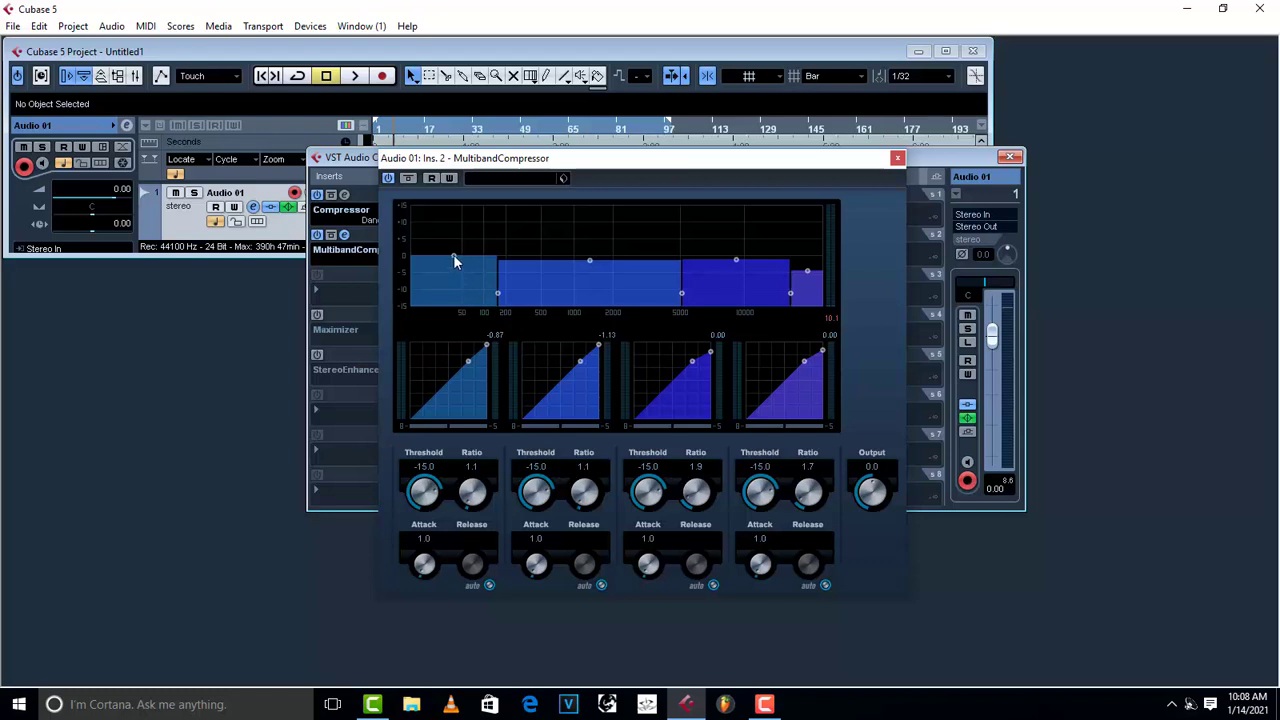
Try small gain changes on the lowest MultibandCompressor band during repeated playback, settling at about 0 dB
key(space)
mouse_move(453, 258)
mouse_down()
mouse_move(452, 228)
mouse_move(449, 258)
mouse_up()
key(space)
mouse_move(455, 251)
mouse_down()
mouse_move(458, 228)
mouse_move(456, 254)
mouse_up()
key(space)
key(space)
key(space)
drag(455, 253, 450, 255)
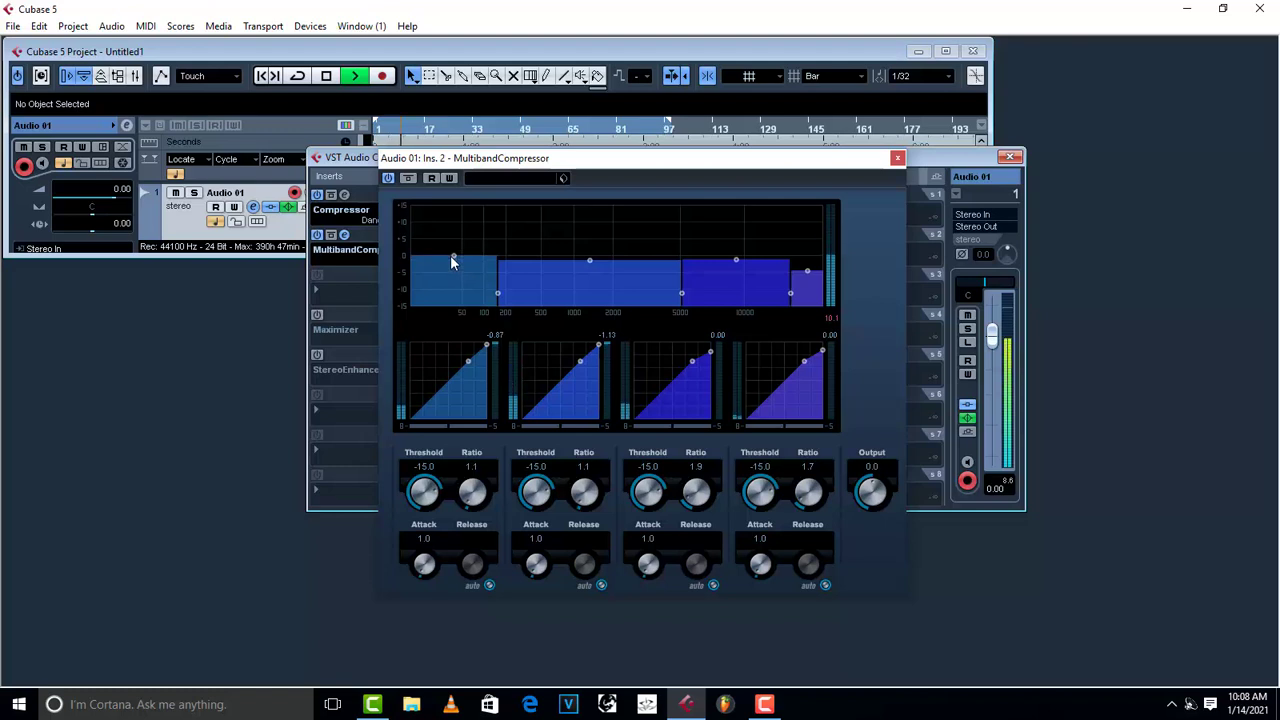
key(space)
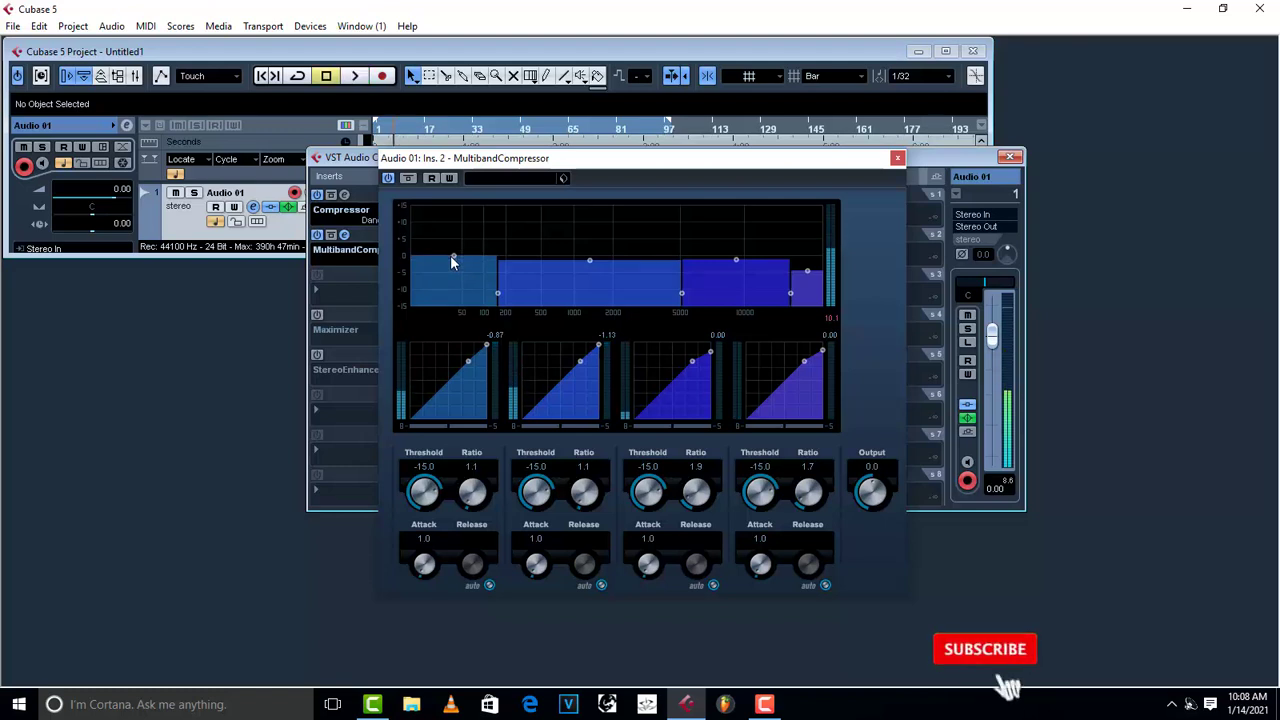
Solo the lowest MultibandCompressor band to listen to its low frequencies, and release the solo
click(470, 425)
key(space)
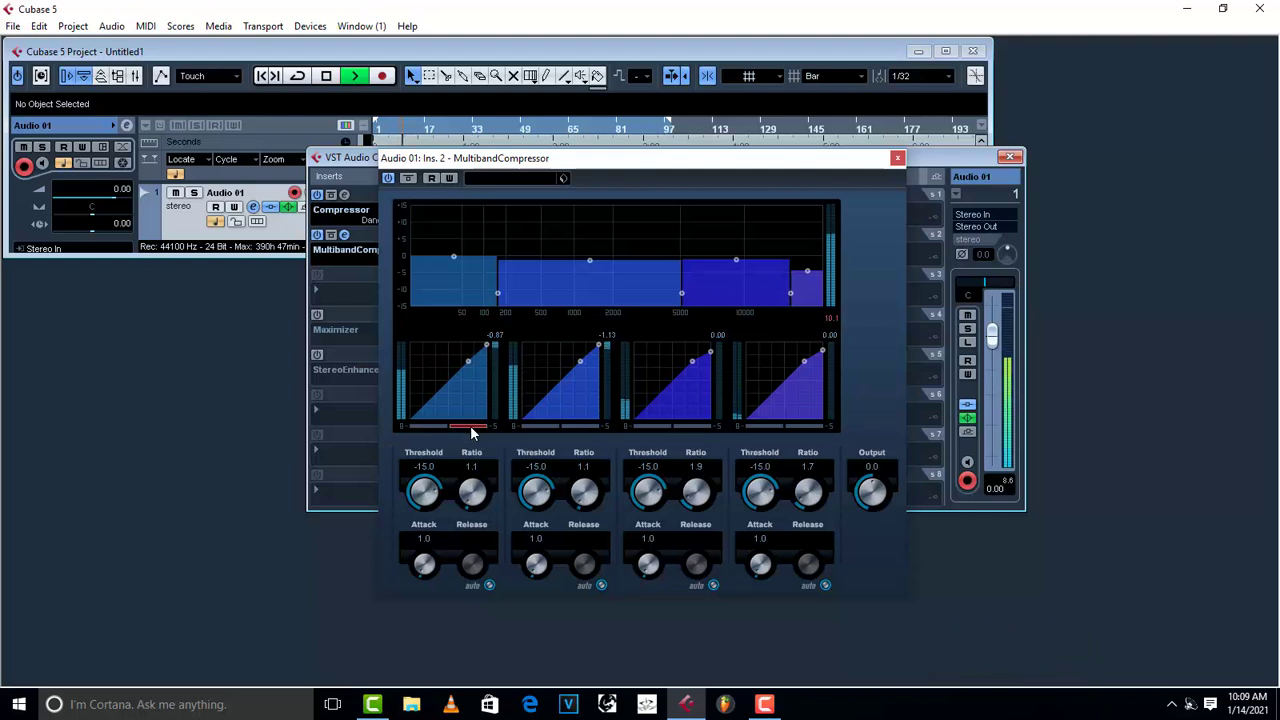
key(space)
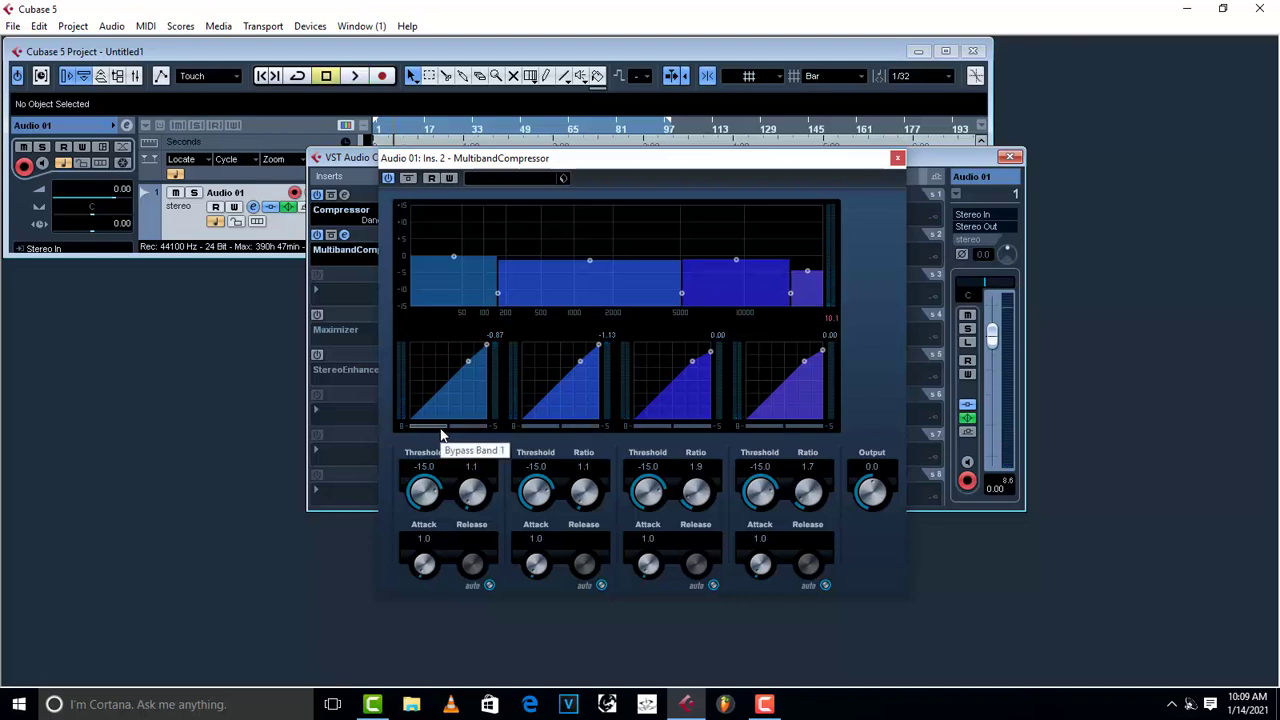
Compare the song with the lowest MultibandCompressor band bypassed and active
click(441, 428)
key(space)
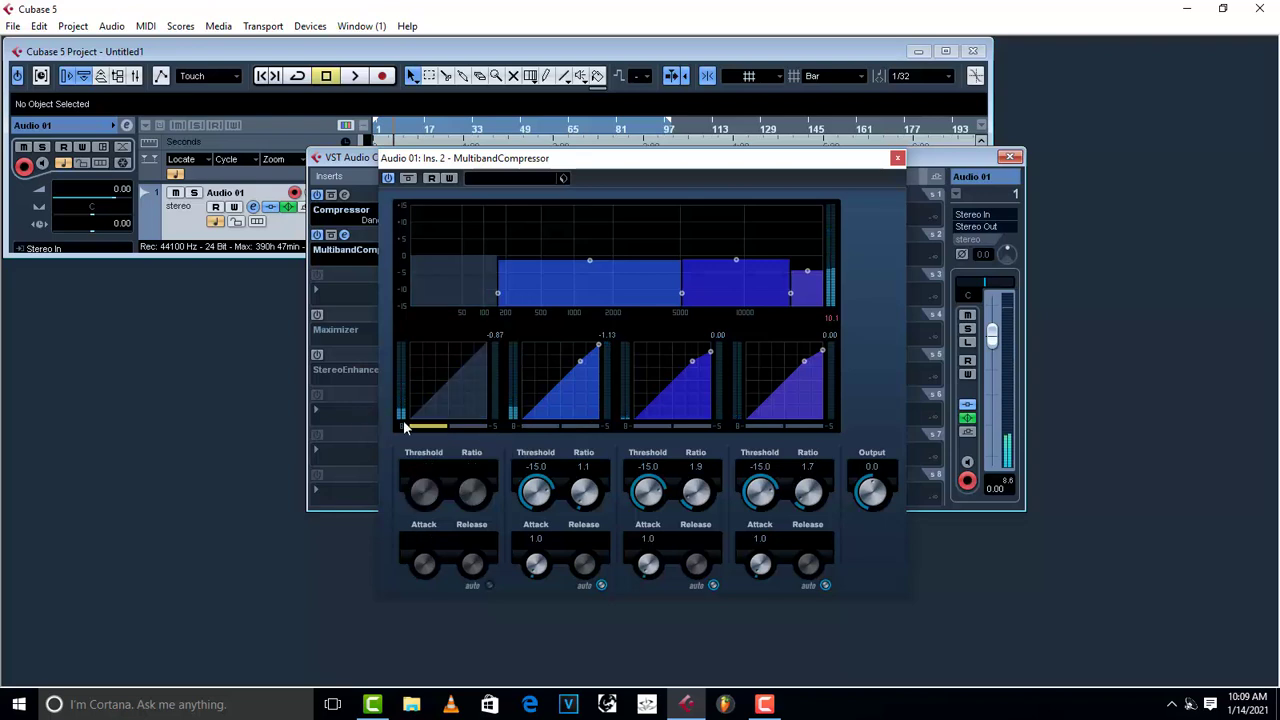
click(427, 426)
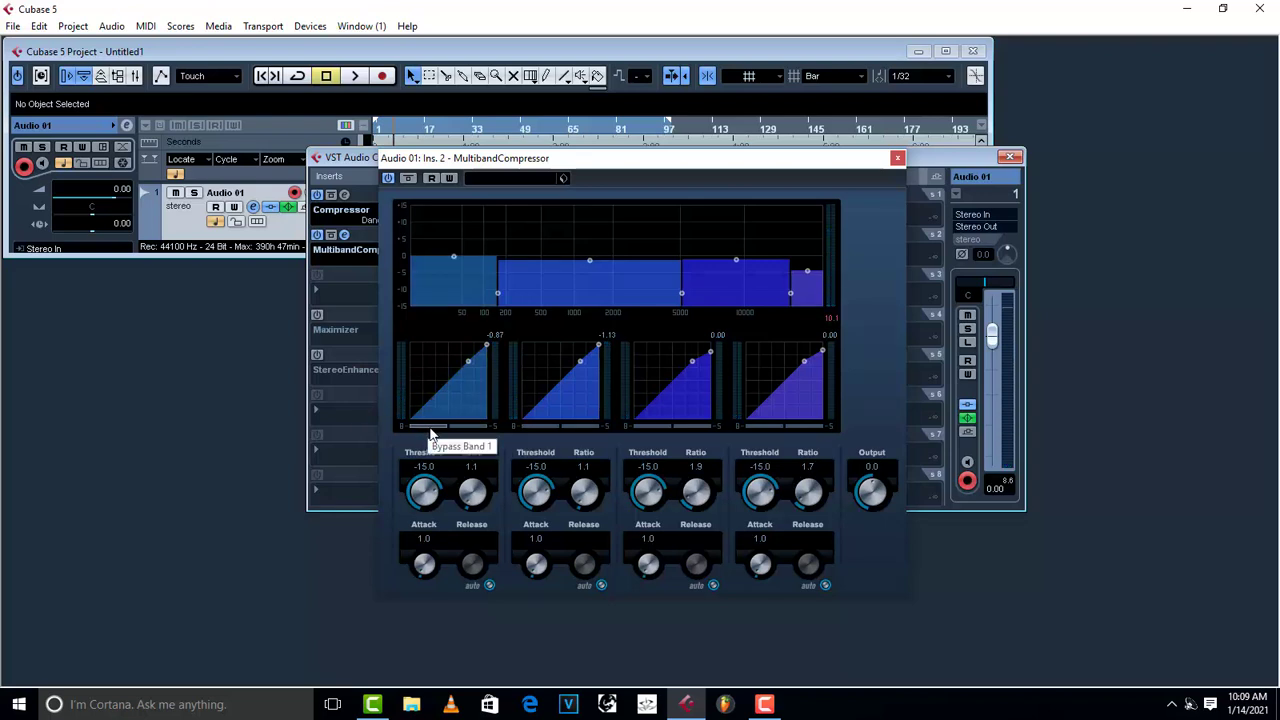
click(430, 427)
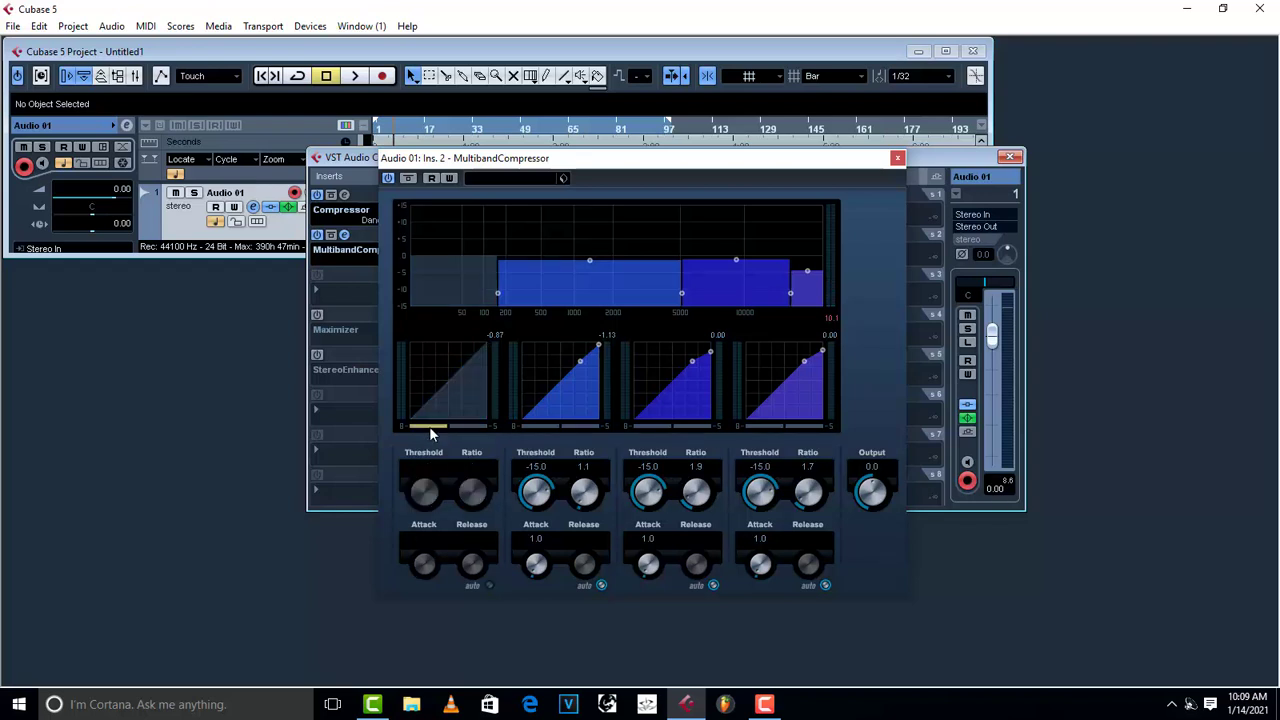
key(space)
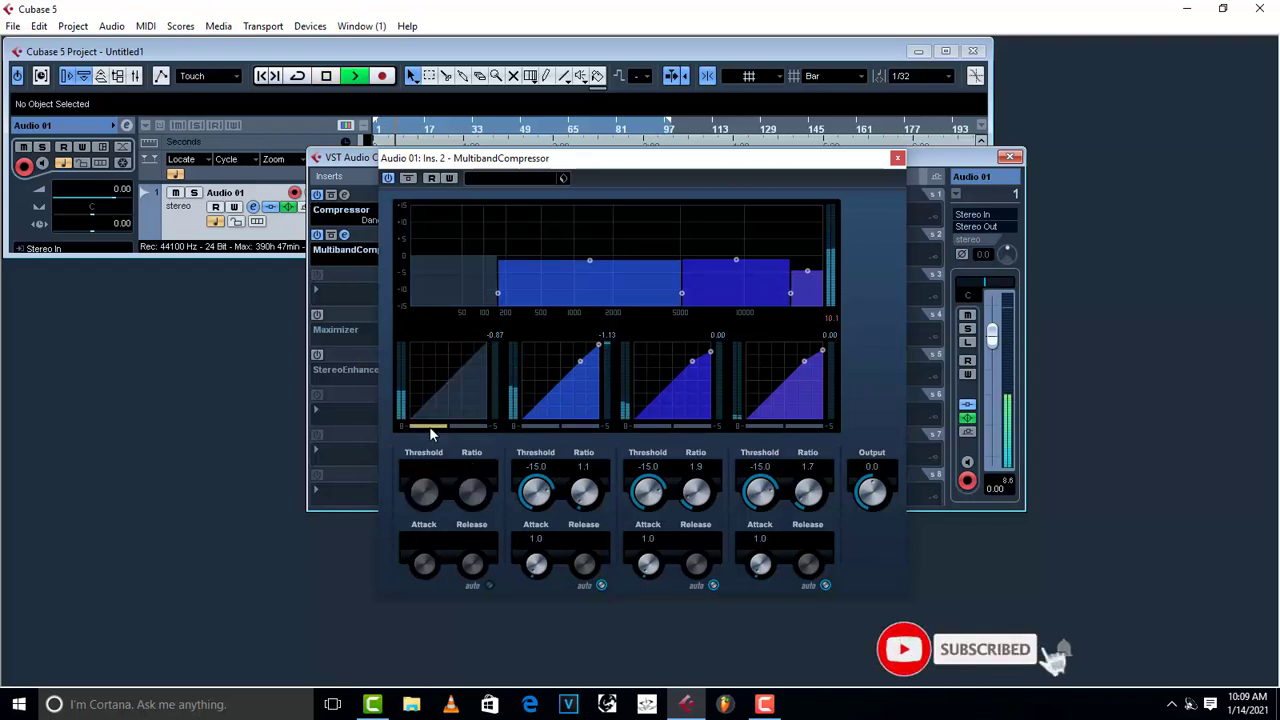
click(434, 425)
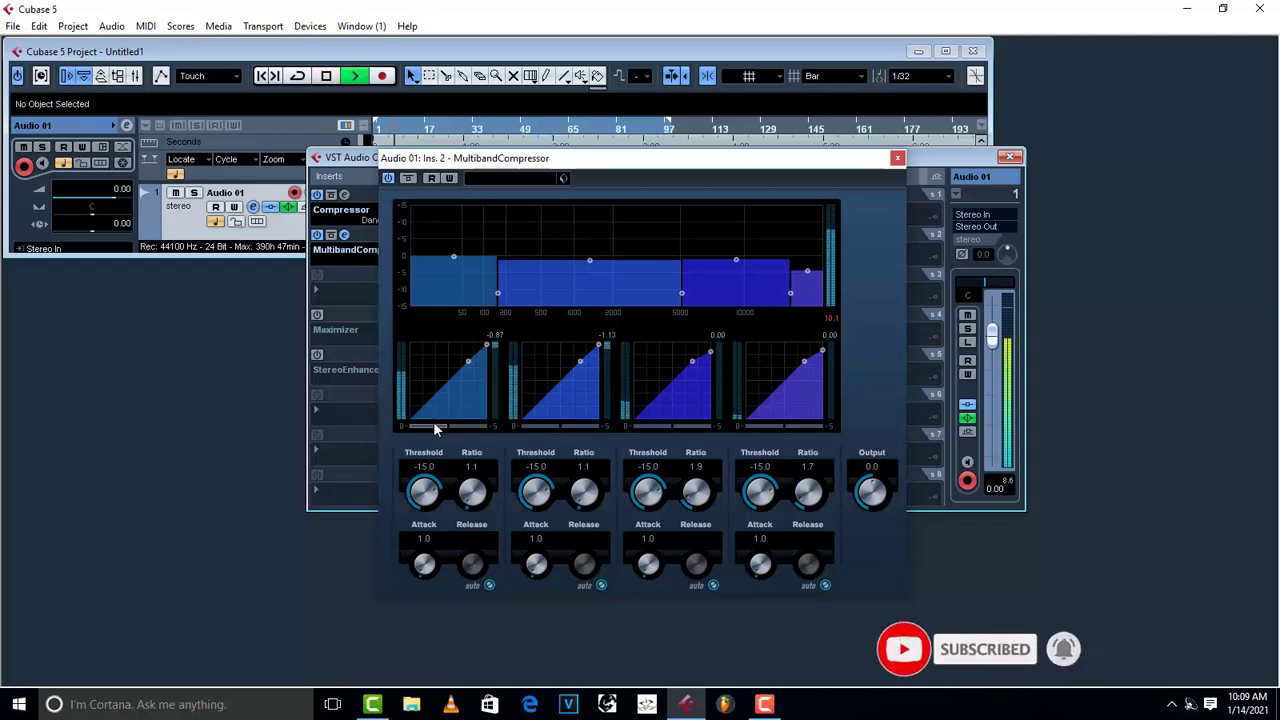
key(space)
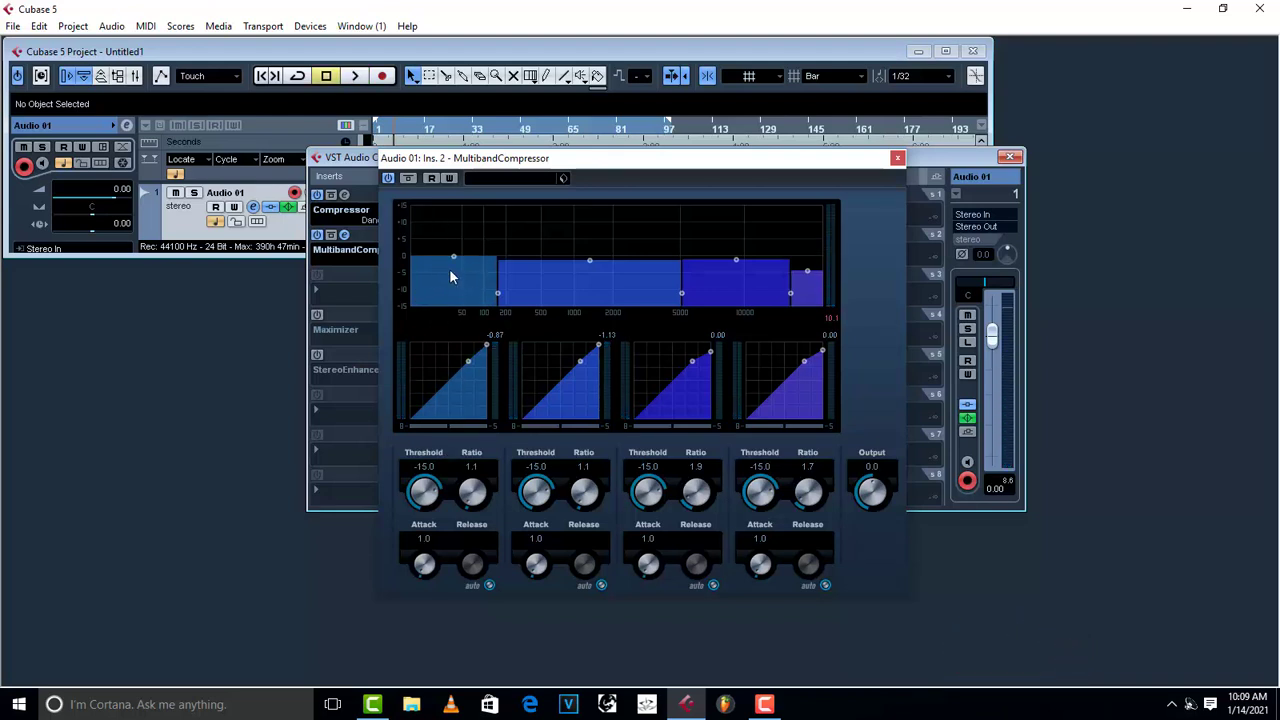
Briefly bypass the lowest MultibandCompressor band during playback and reactivate it
click(426, 426)
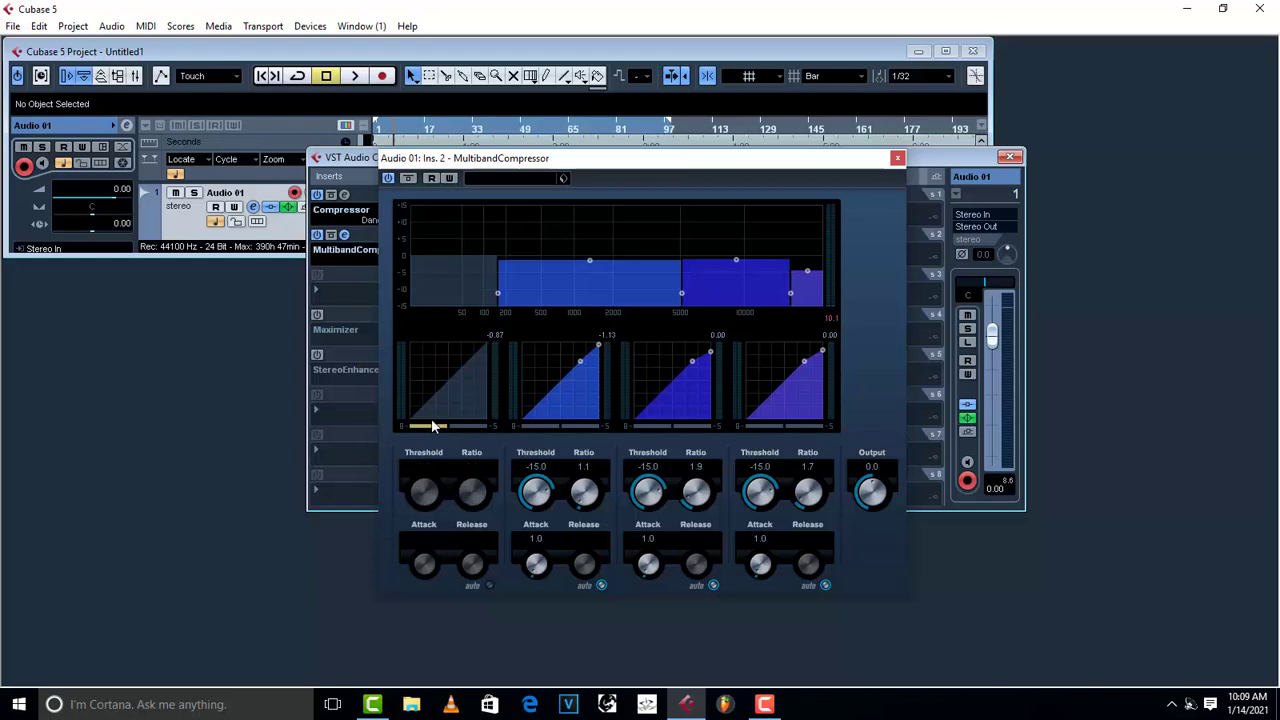
key(space)
click(432, 425)
key(space)
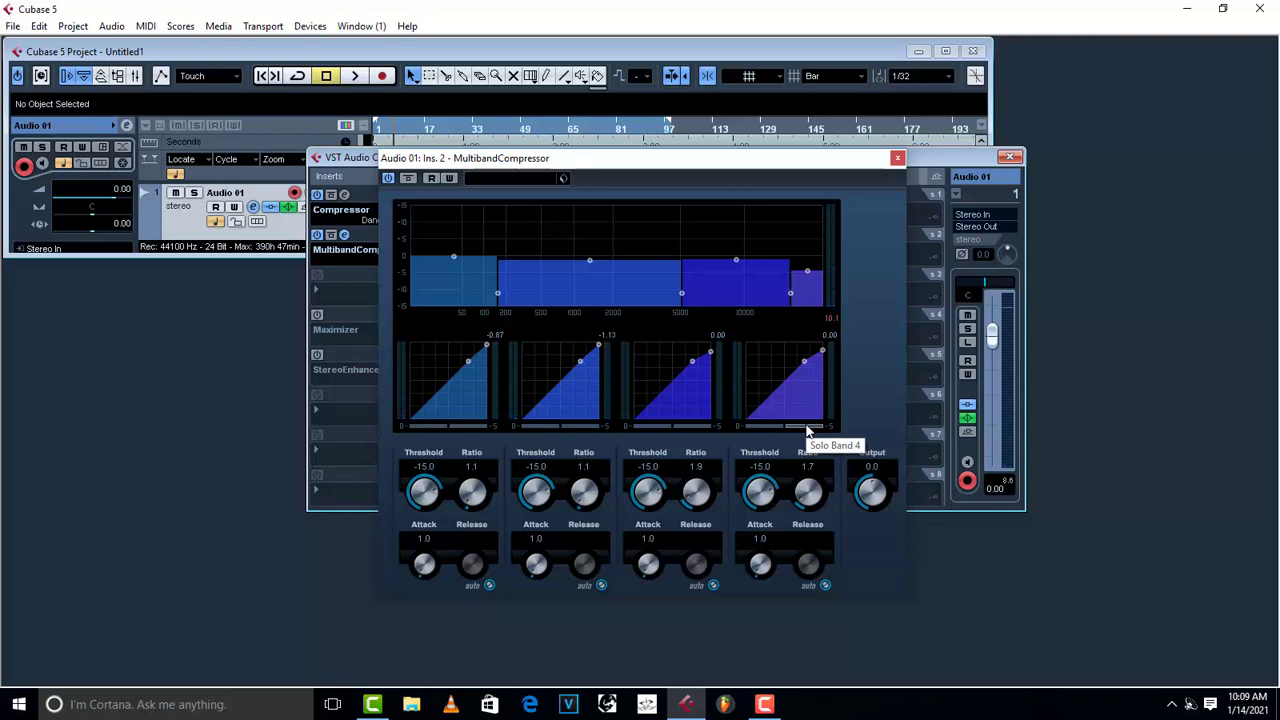
Solo the fourth, third and second MultibandCompressor bands one after another during playback, and release the solo
click(808, 427)
key(space)
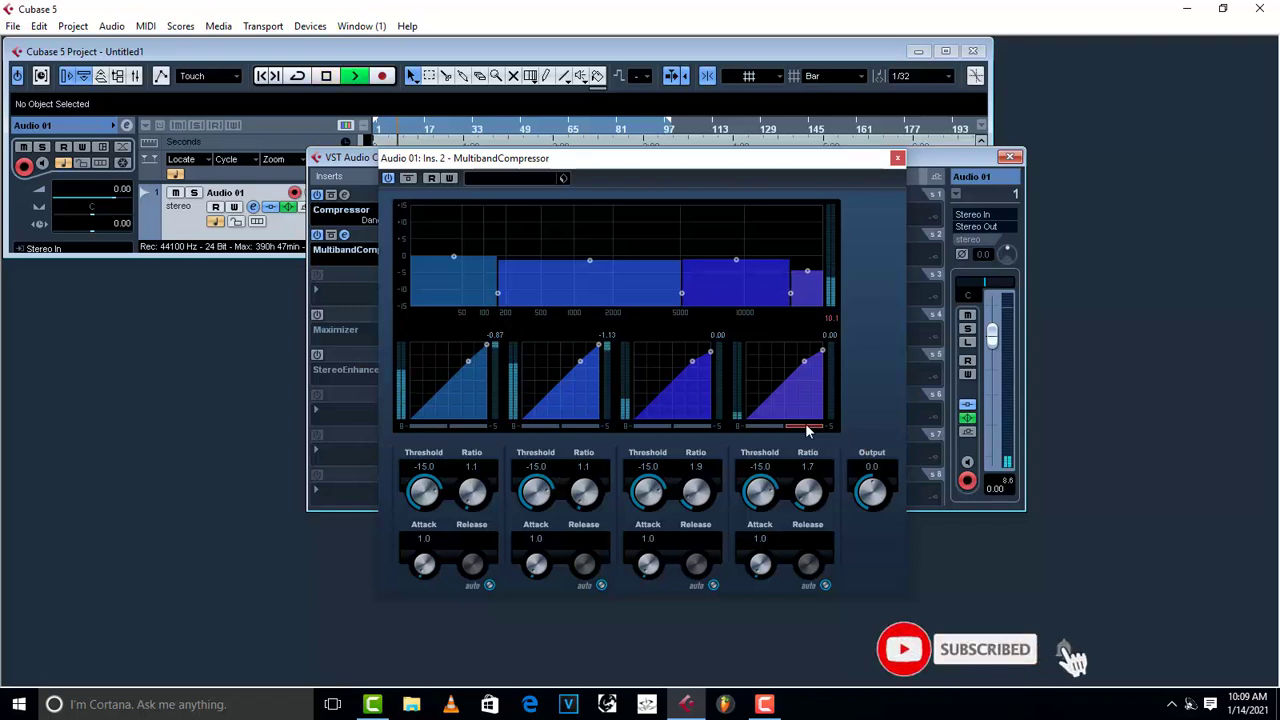
click(808, 427)
key(space)
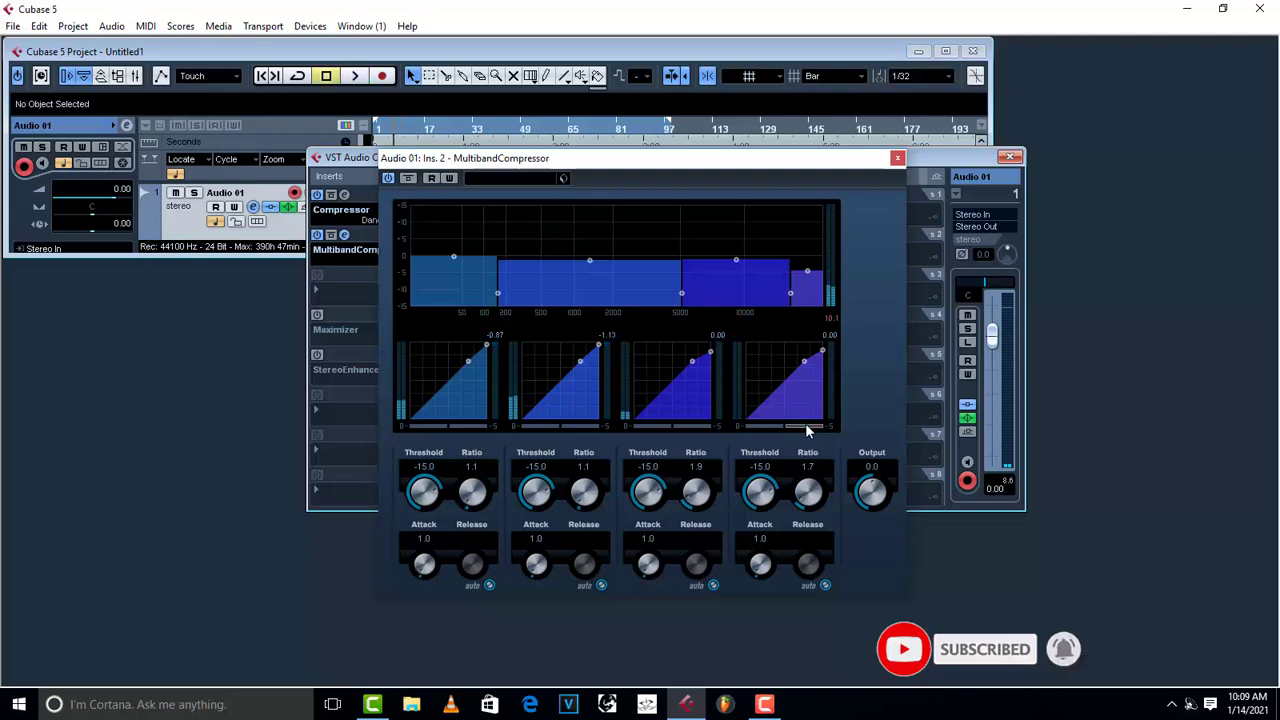
click(698, 427)
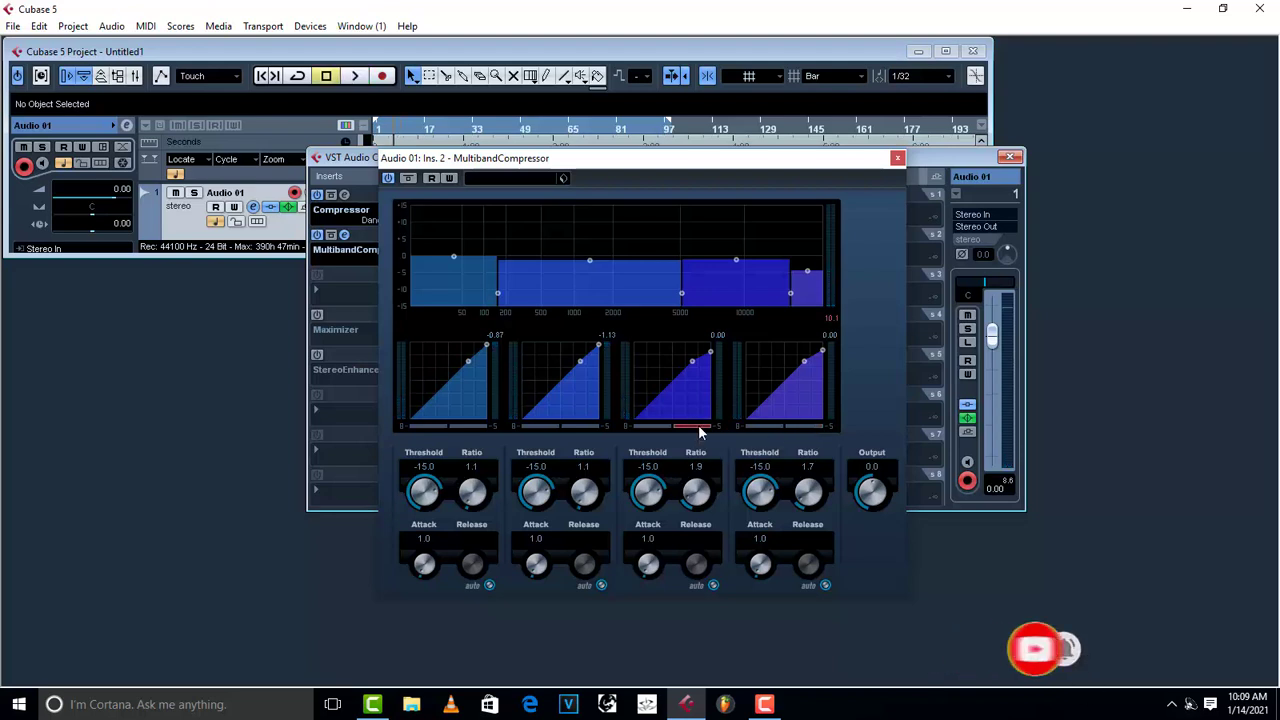
key(space)
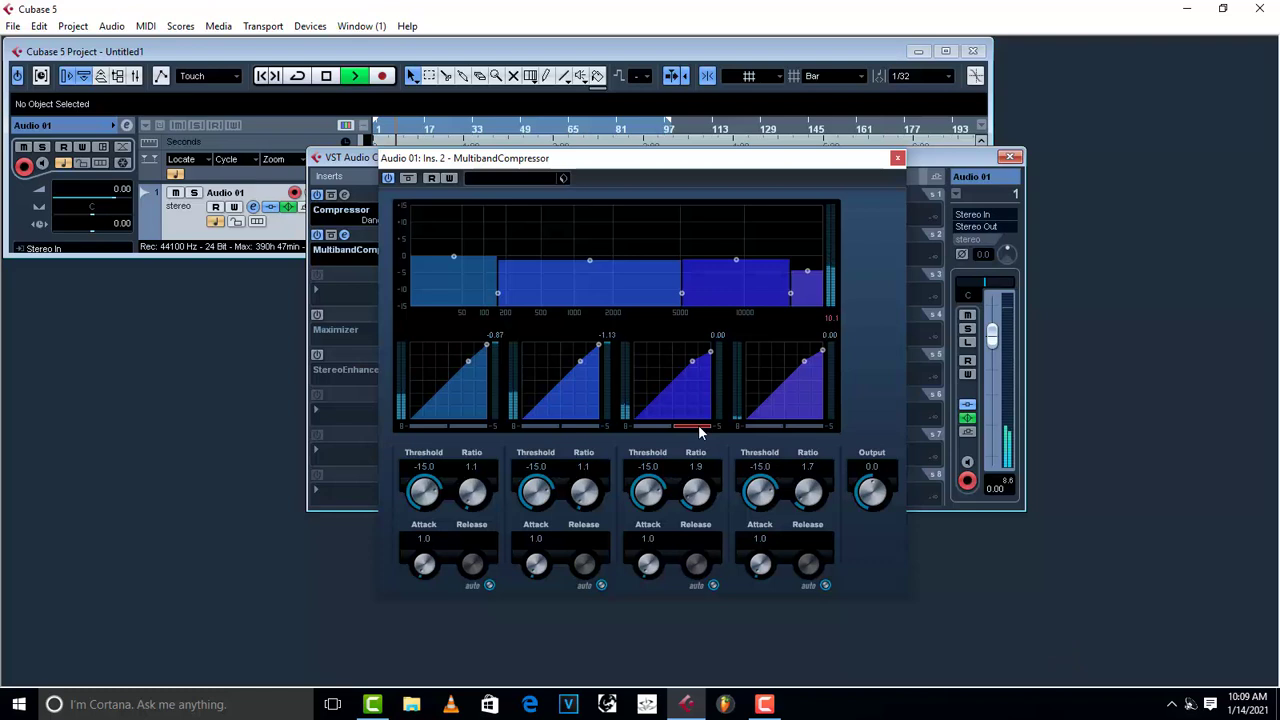
key(space)
click(593, 426)
key(space)
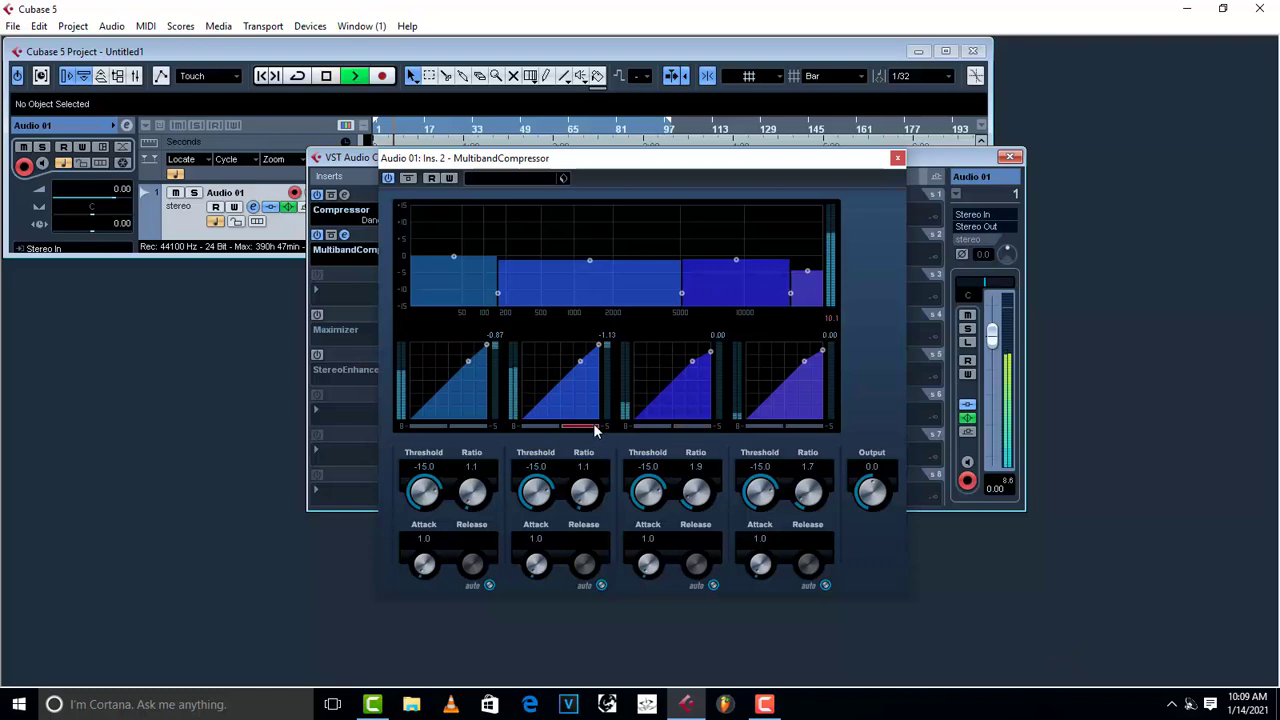
click(593, 426)
key(space)
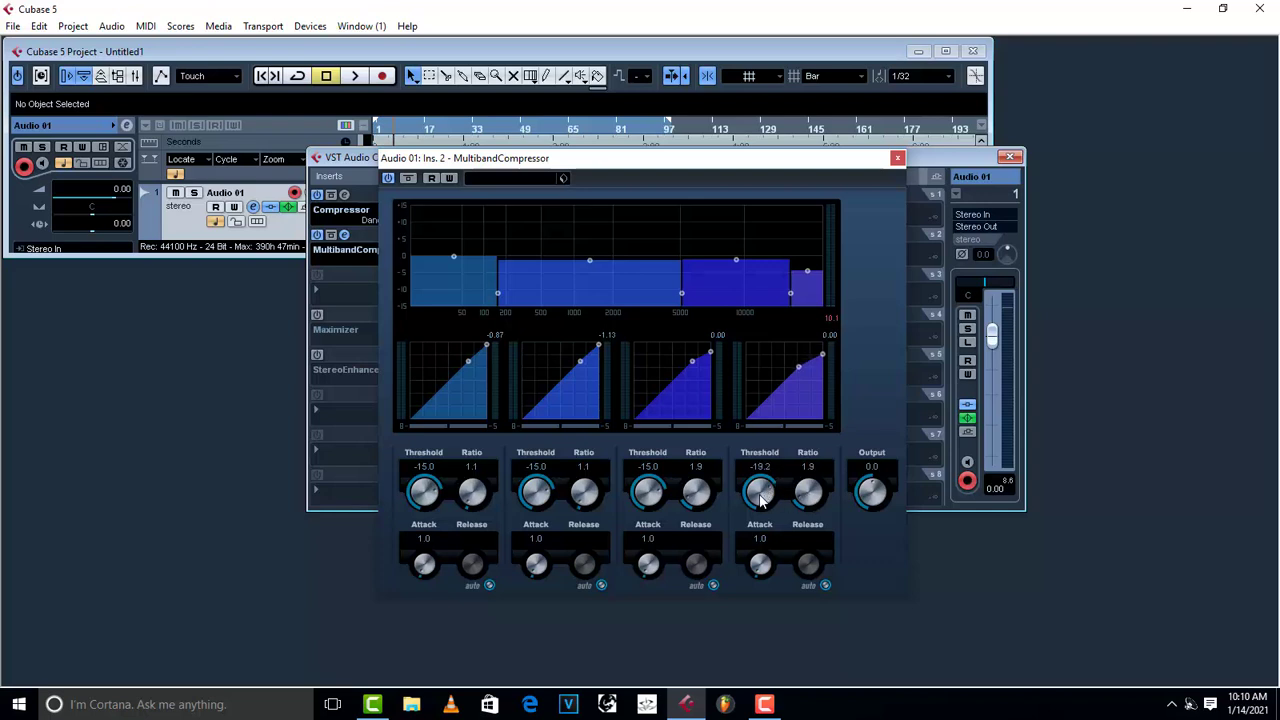
Try heavier compression on the highest MultibandCompressor band with threshold -38.1 and ratio 4.3 while listening to the song
key(space)
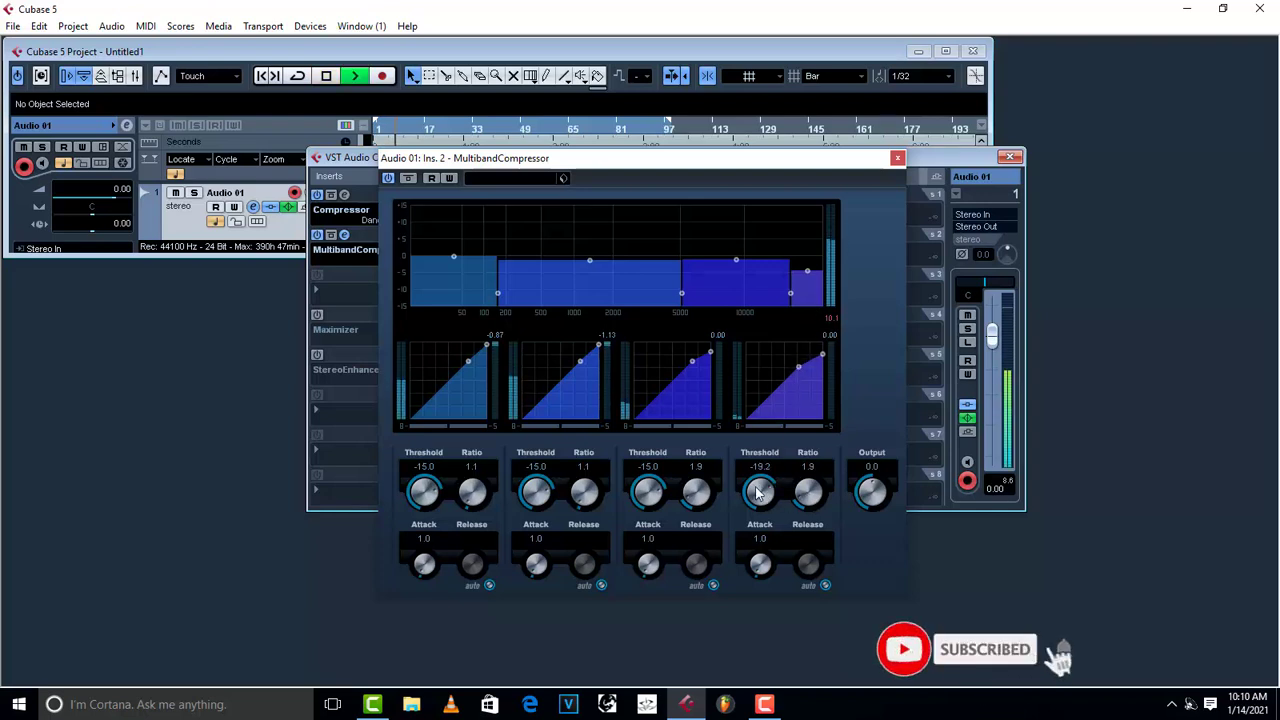
key(space)
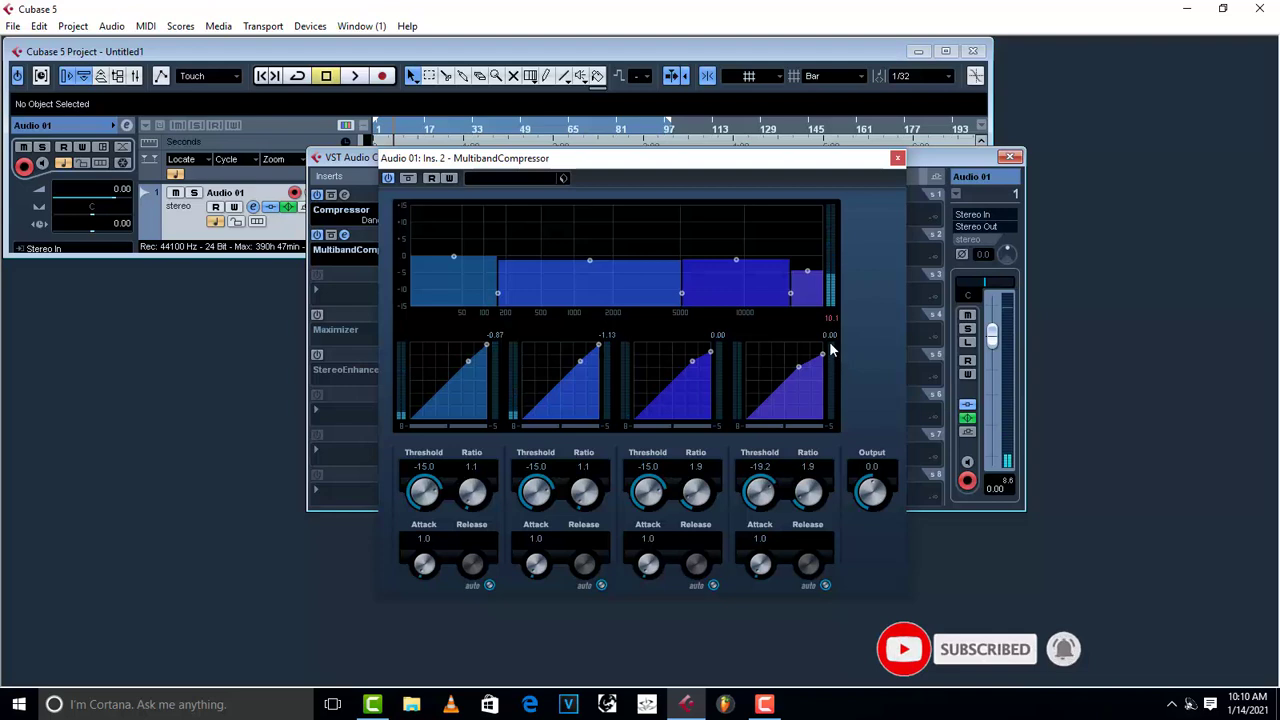
drag(768, 488, 810, 447)
key(space)
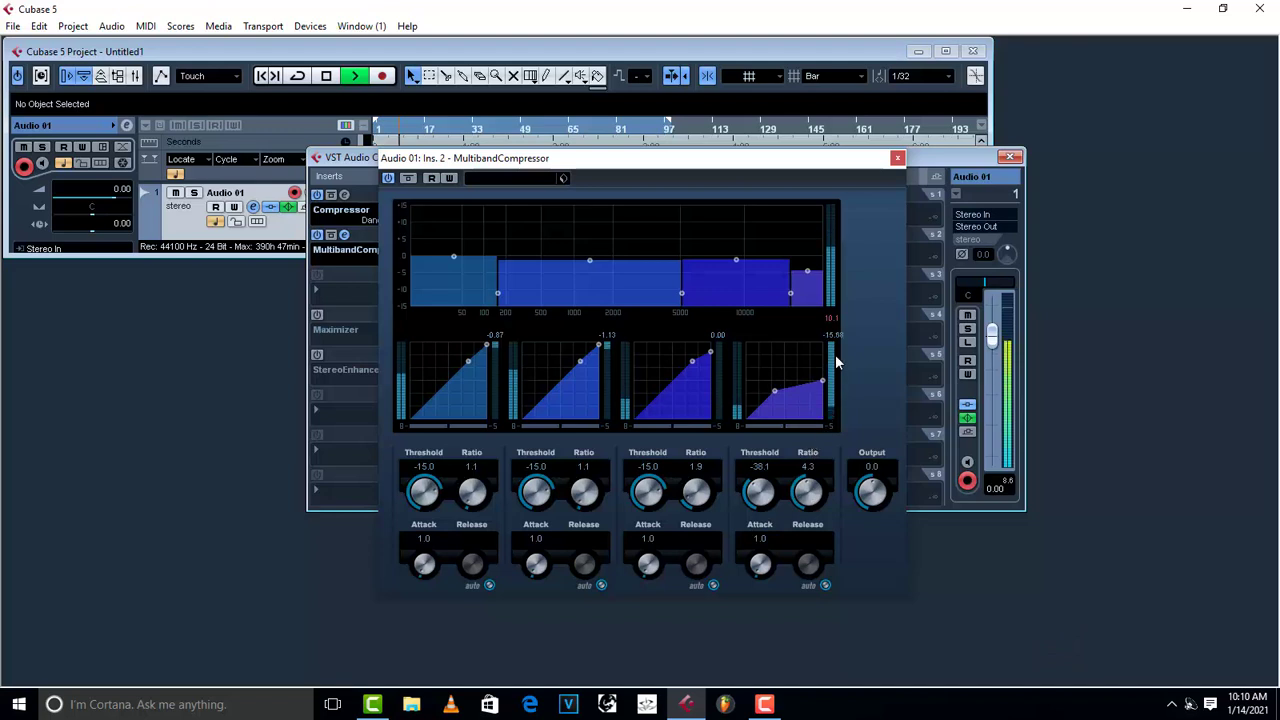
key(space)
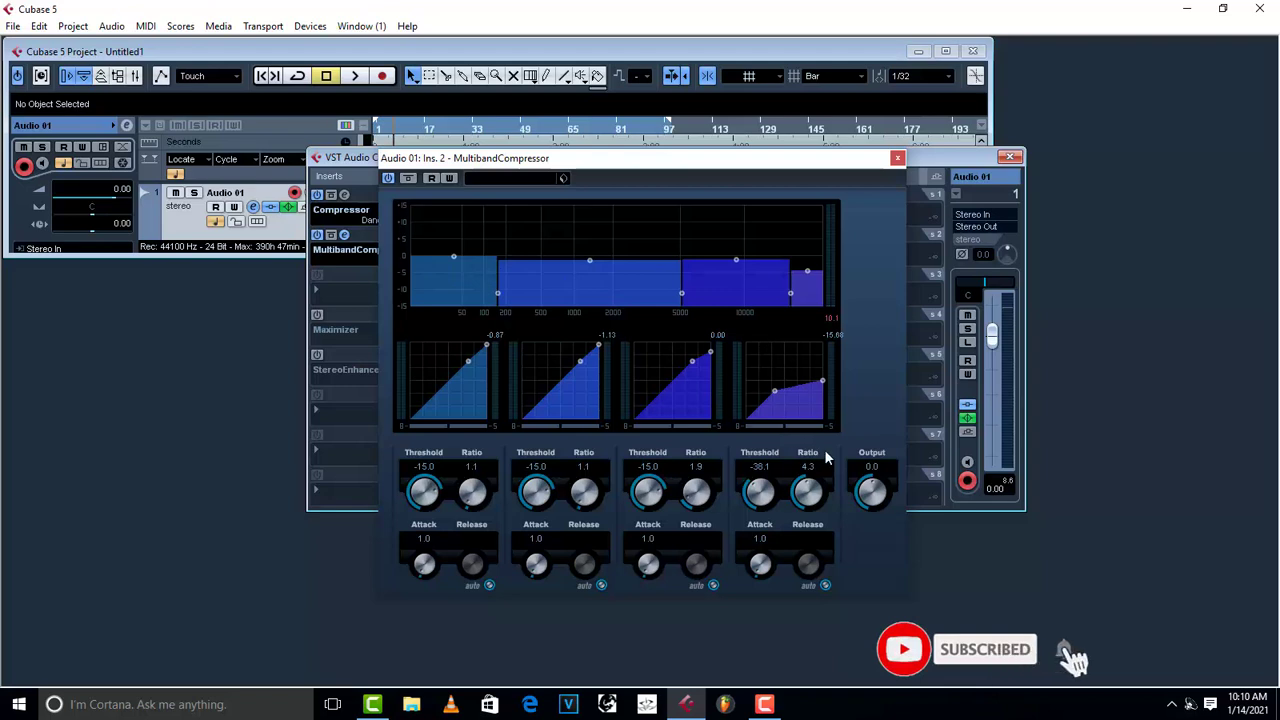
Set the highest MultibandCompressor band's threshold to -24.9 and ratio to 3.7 during playback, and close the plug-in window
key(space)
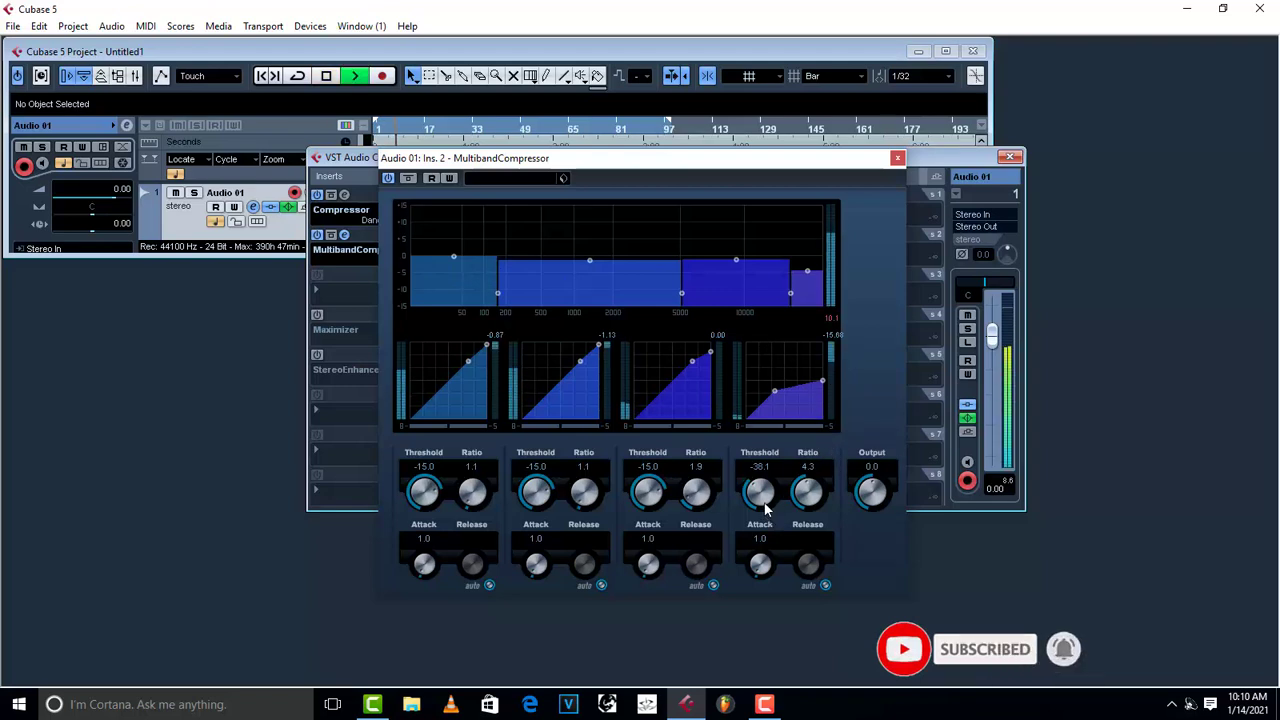
drag(761, 489, 770, 470)
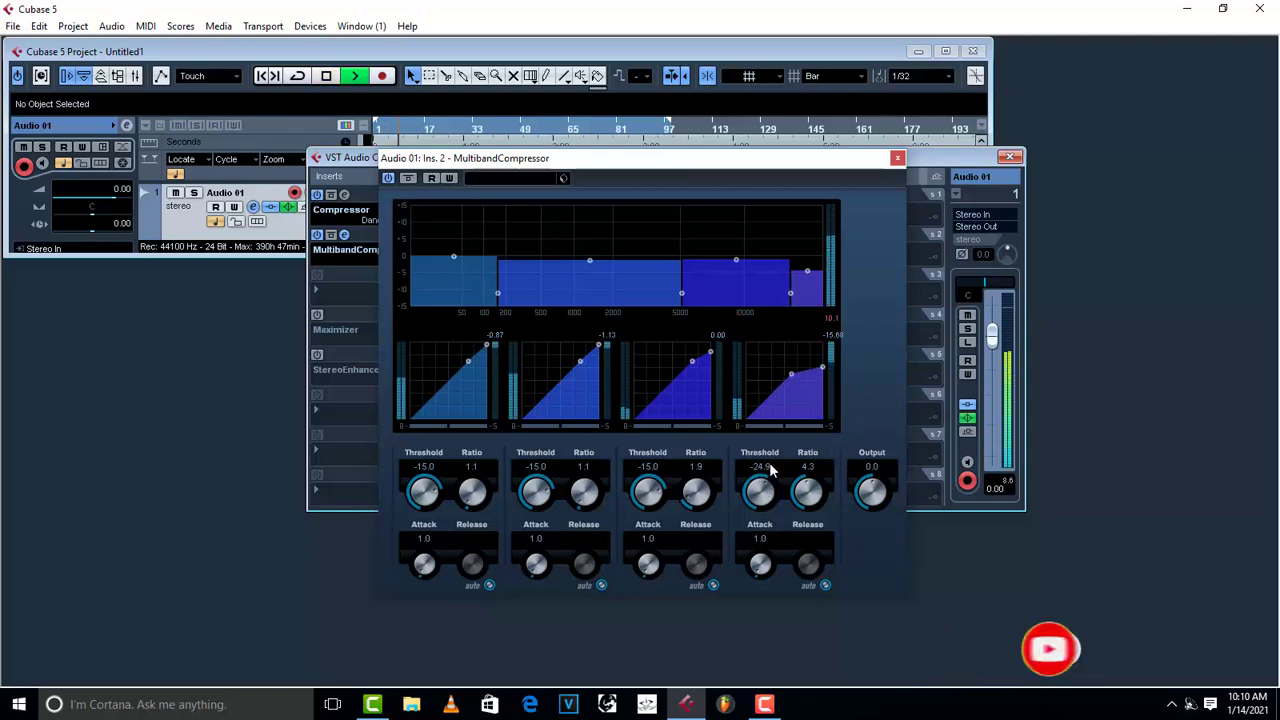
key(space)
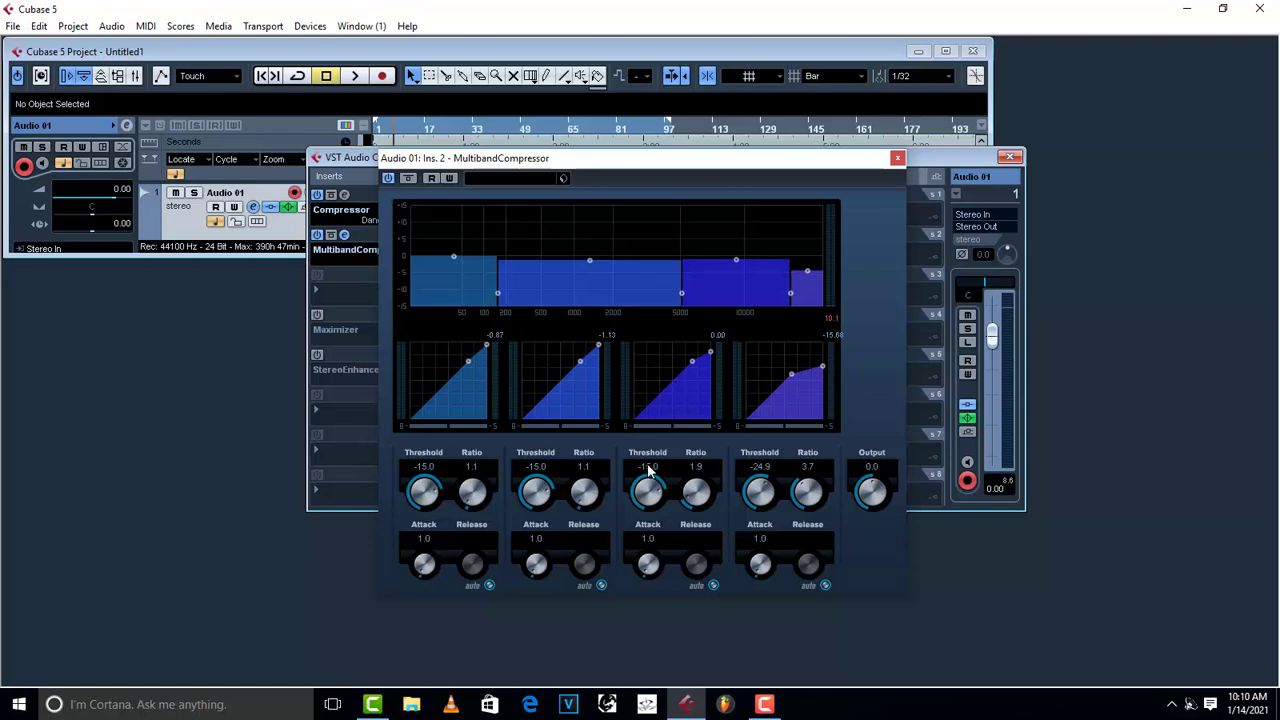
click(897, 160)
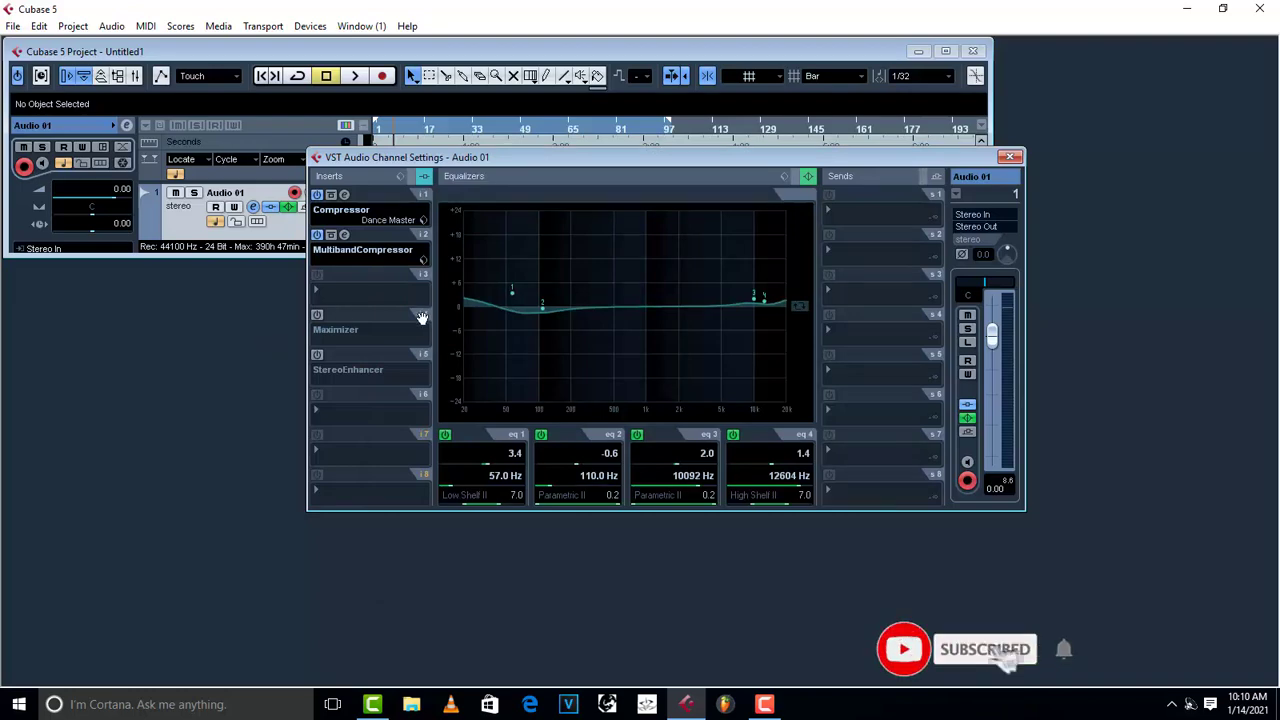
Load the Maximizer dynamics plug-in in the fourth insert slot and move it to the third slot
click(357, 338)
mouse_move(368, 229)
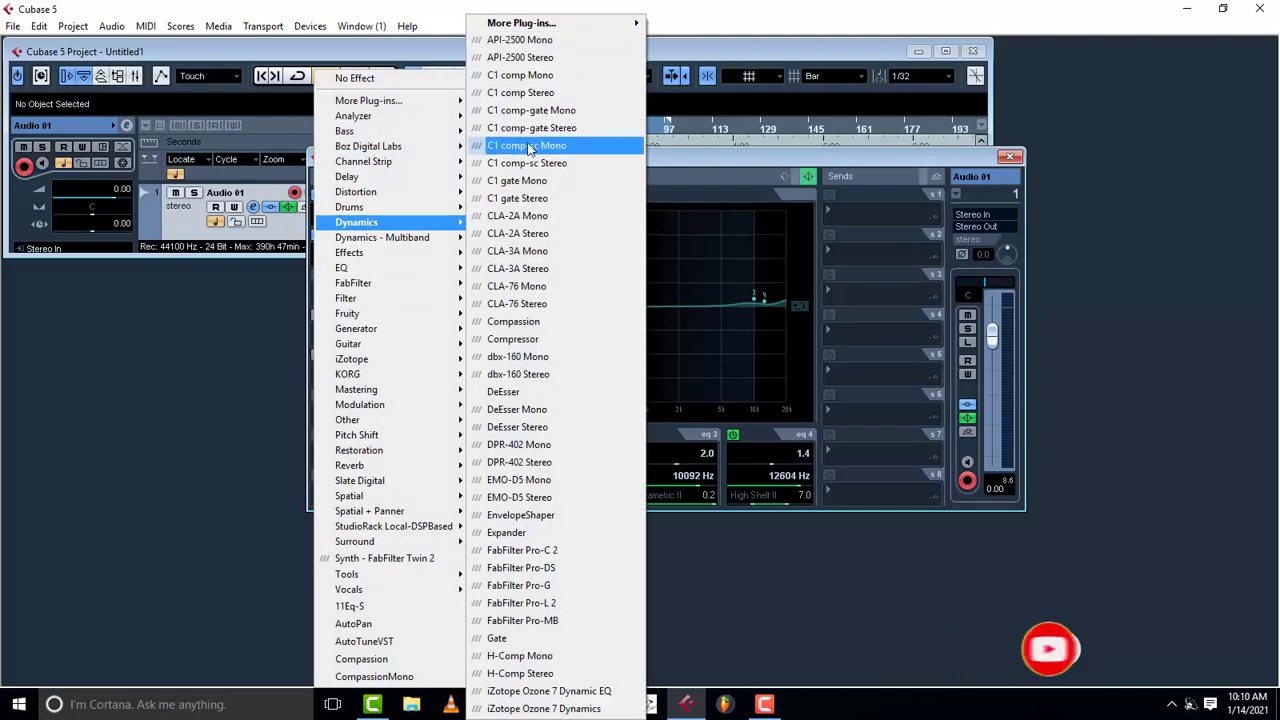
mouse_move(575, 22)
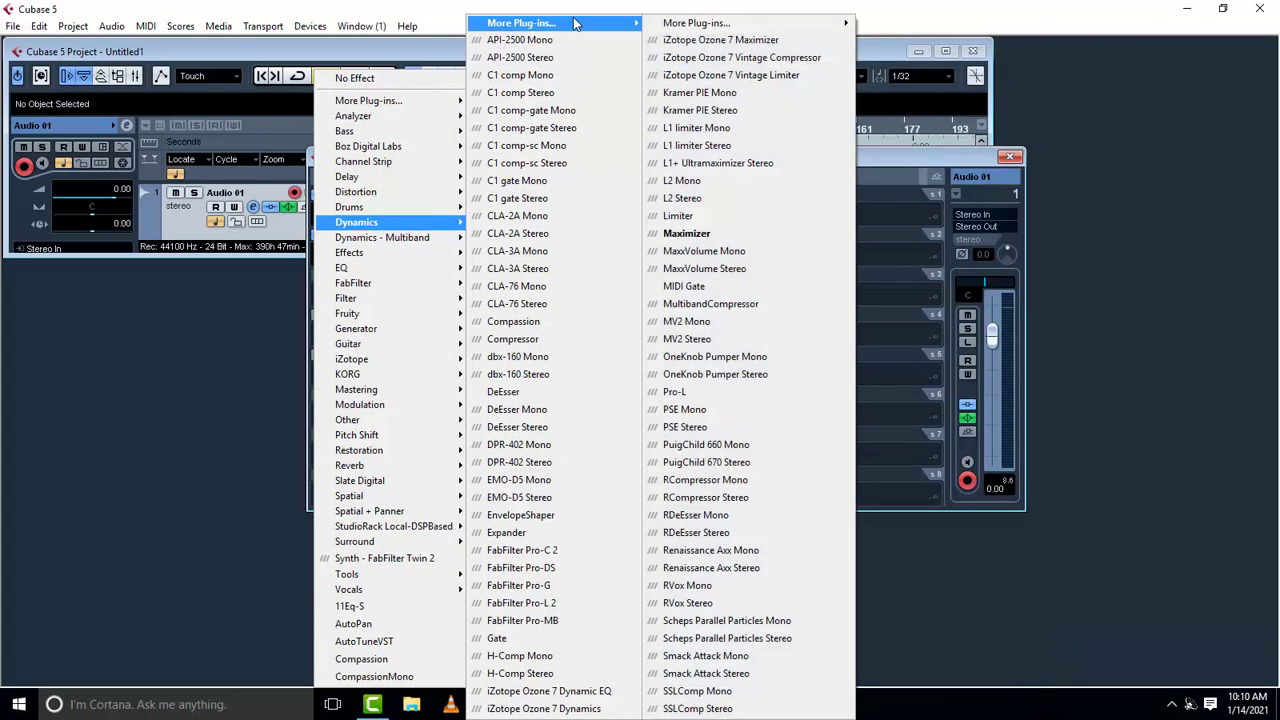
click(753, 233)
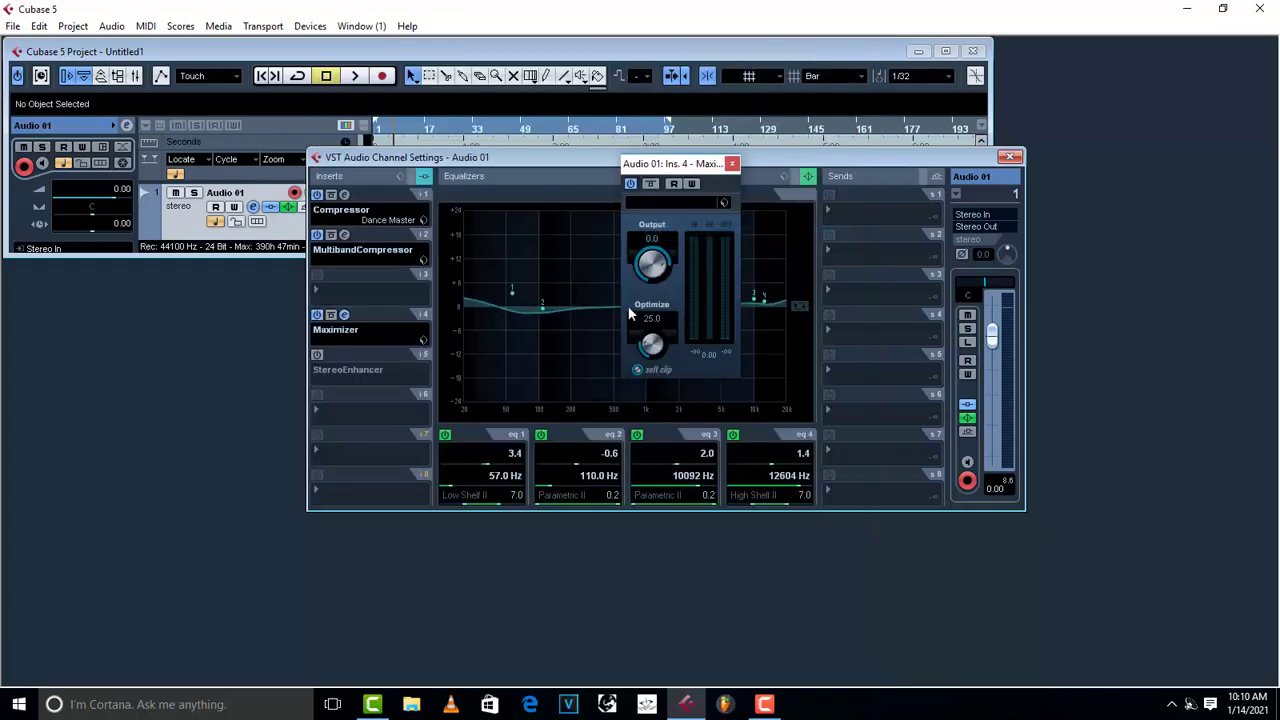
click(733, 164)
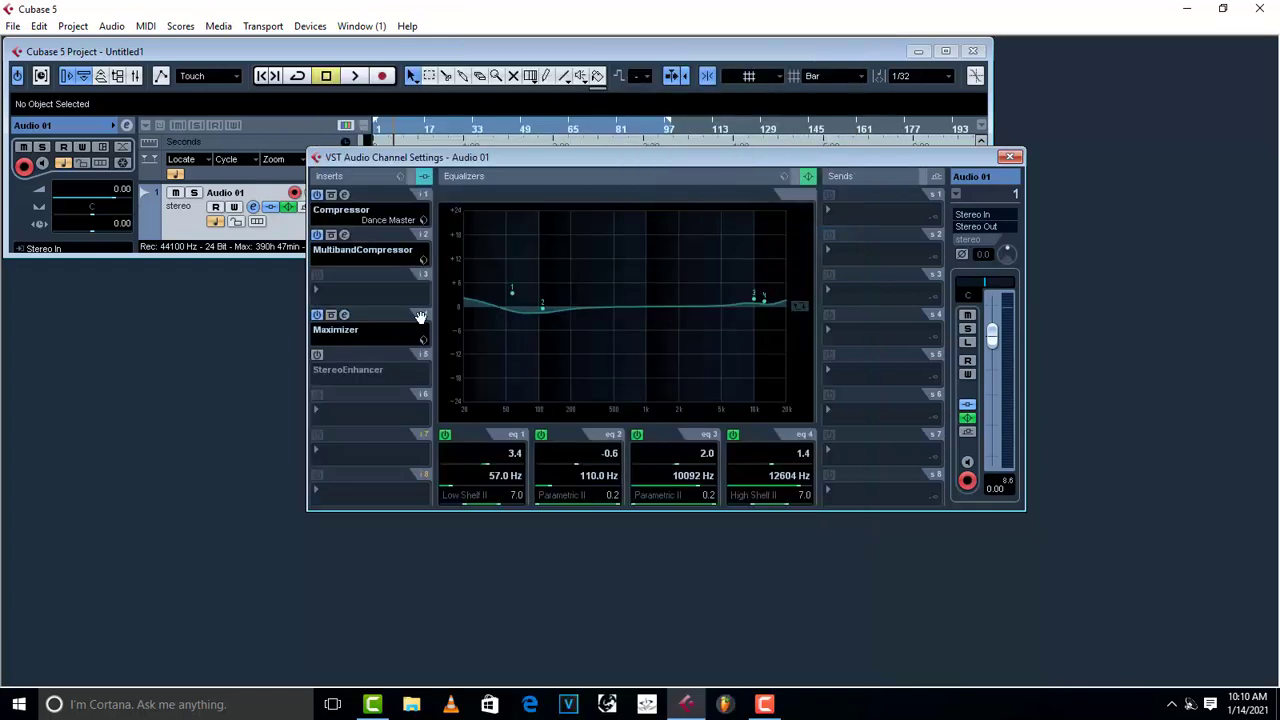
drag(420, 316, 411, 301)
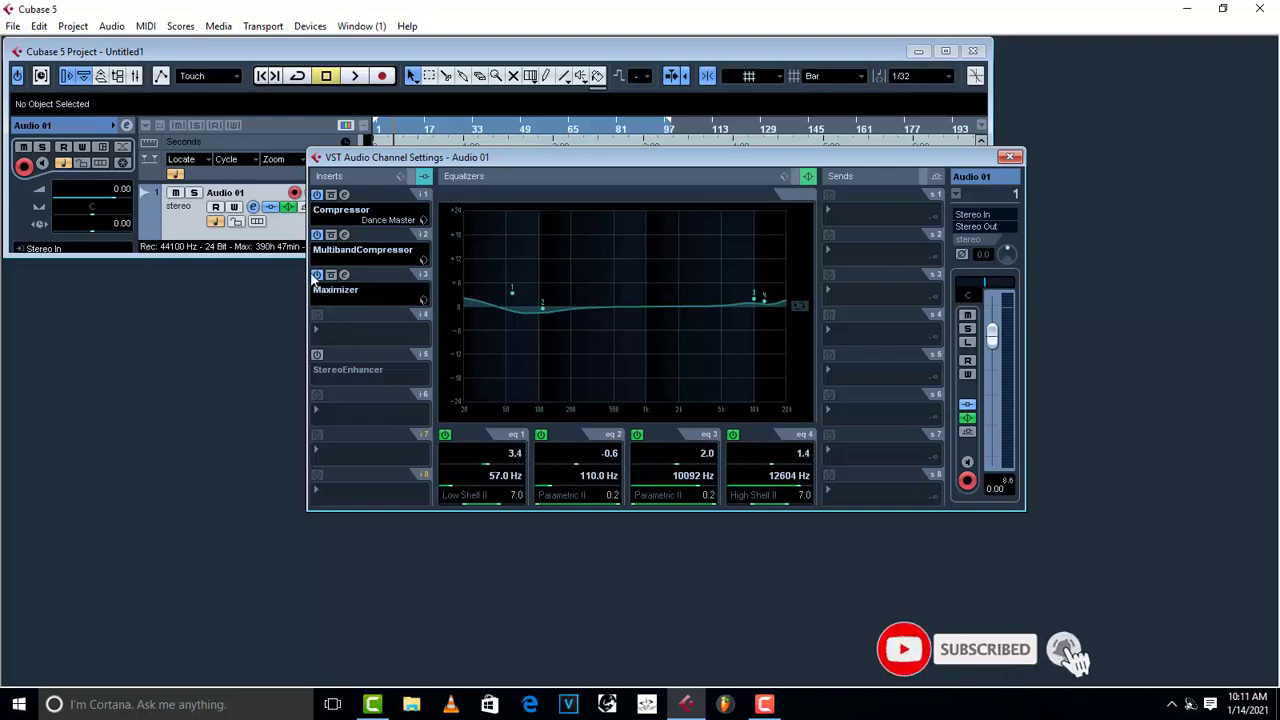
Open the Maximizer, turn off soft clip, and raise Optimize to 58.5 and Output to 3.2 during playback
click(345, 275)
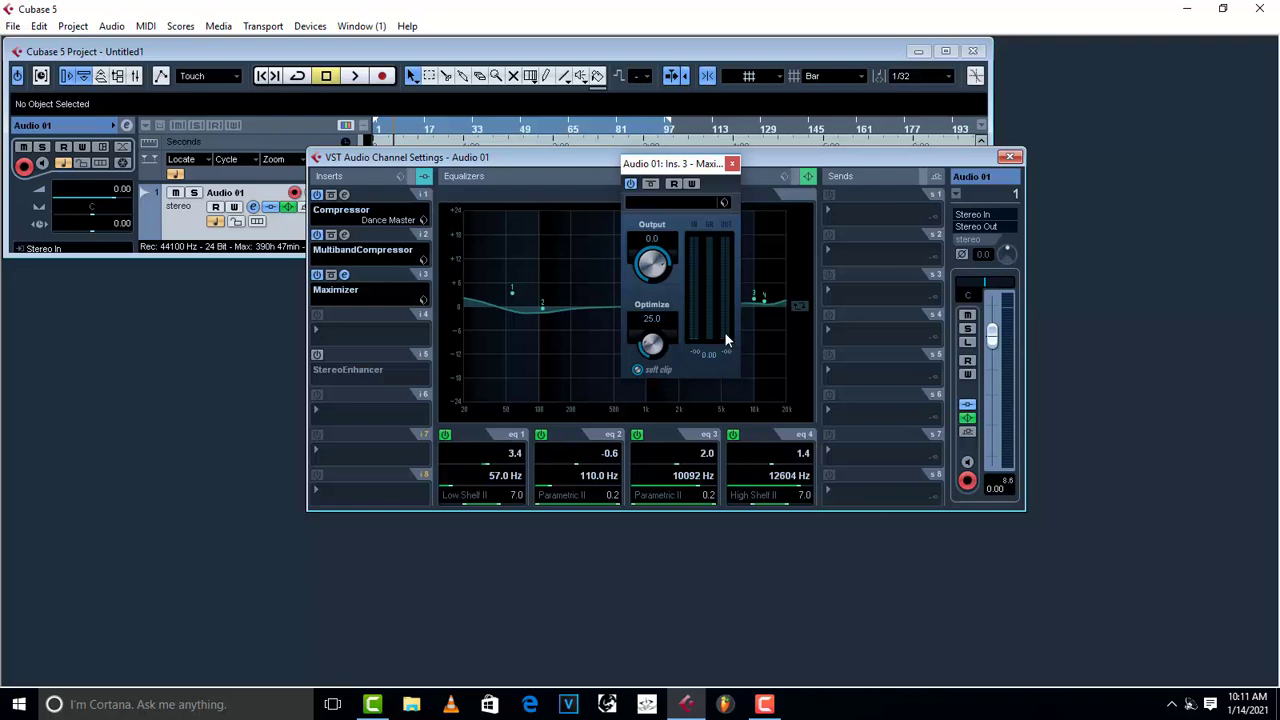
key(space)
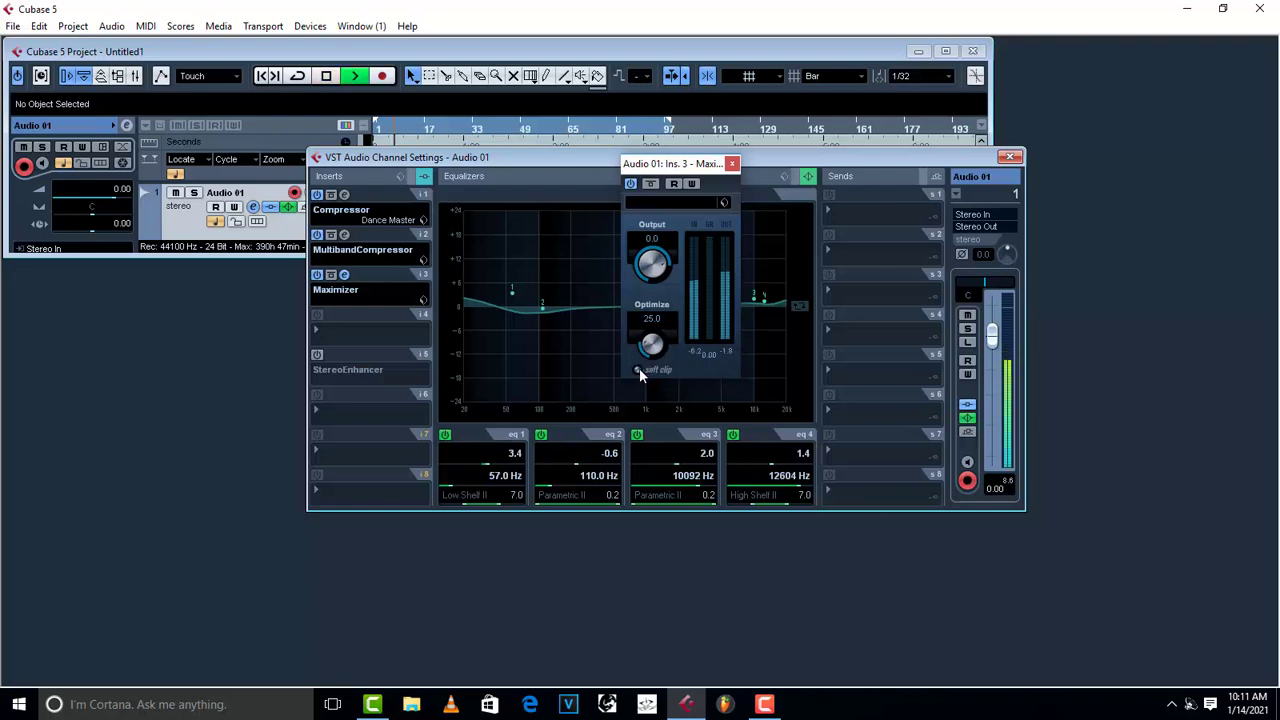
key(space)
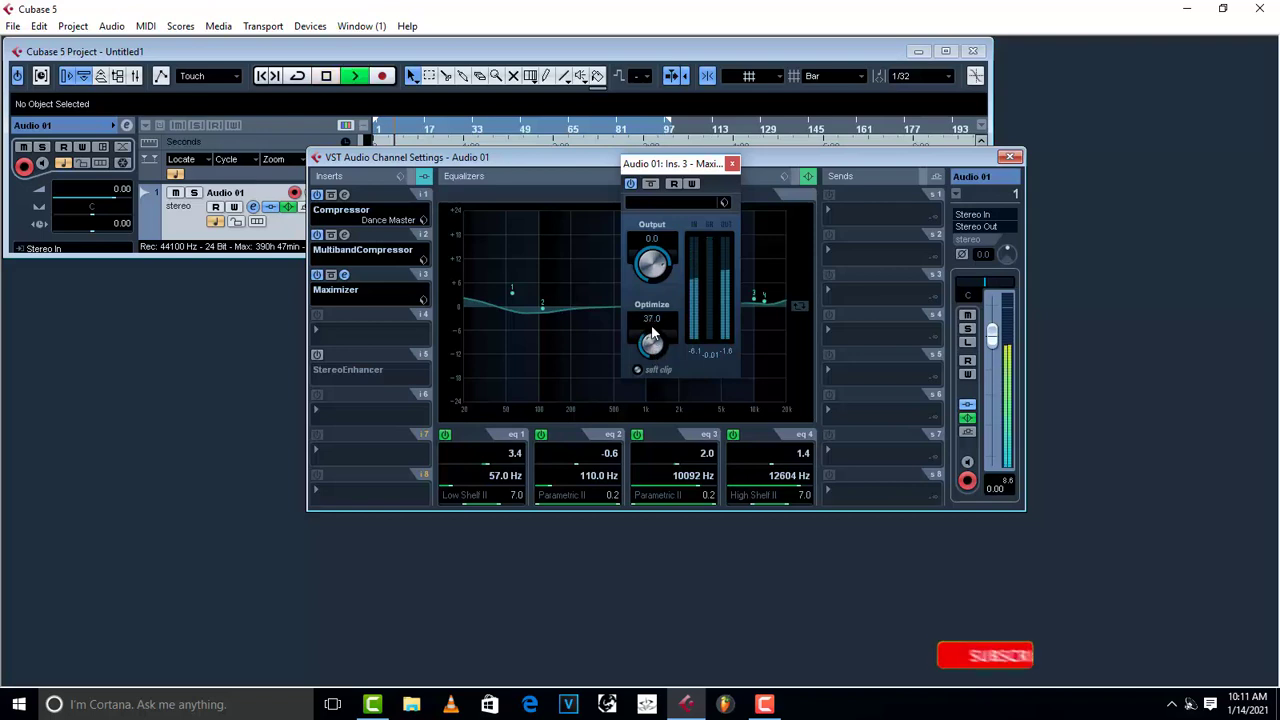
drag(654, 352, 655, 295)
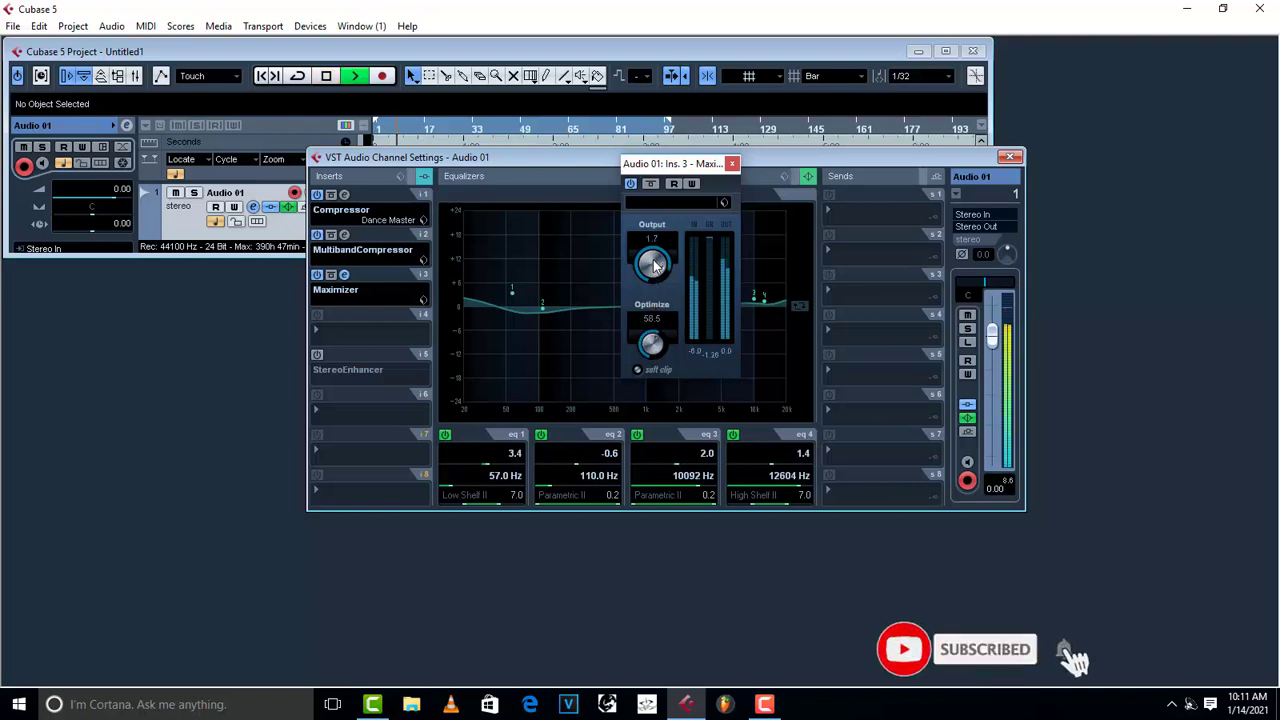
key(space)
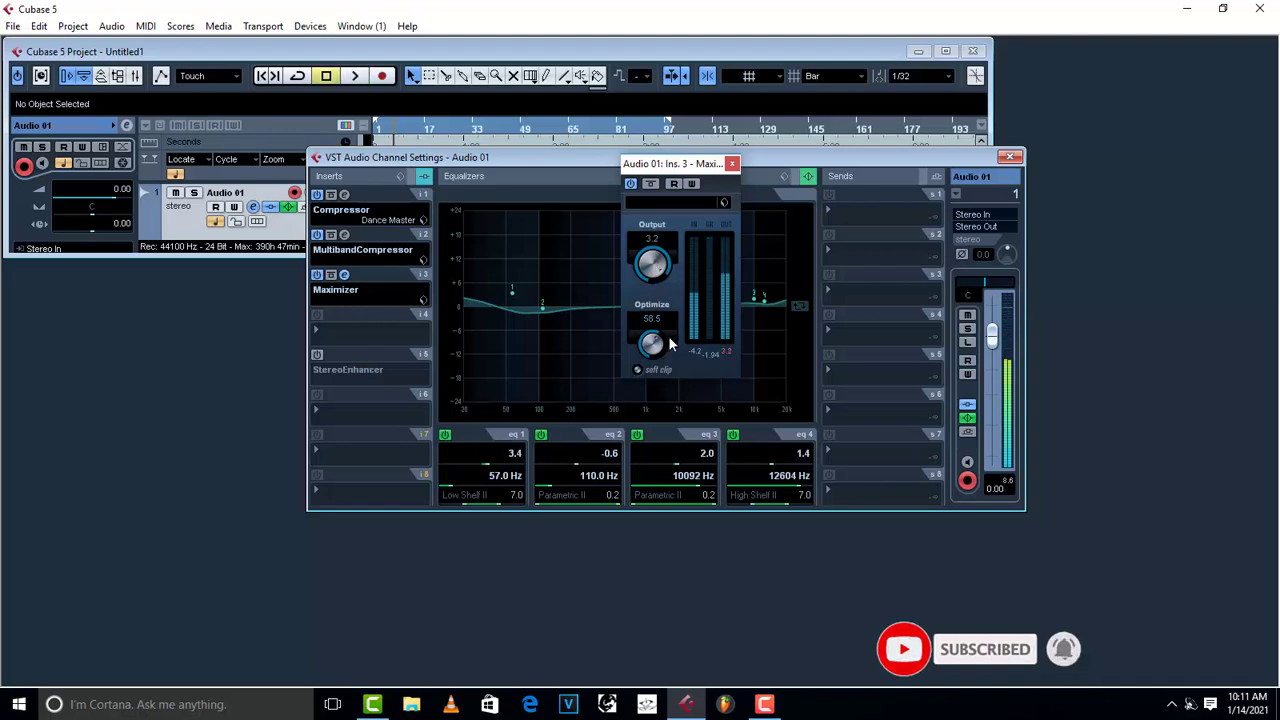
Lower the Maximizer's Output to 0.2, raise Optimize to 66.0, and listen to the song with these settings
key(space)
drag(646, 279, 645, 285)
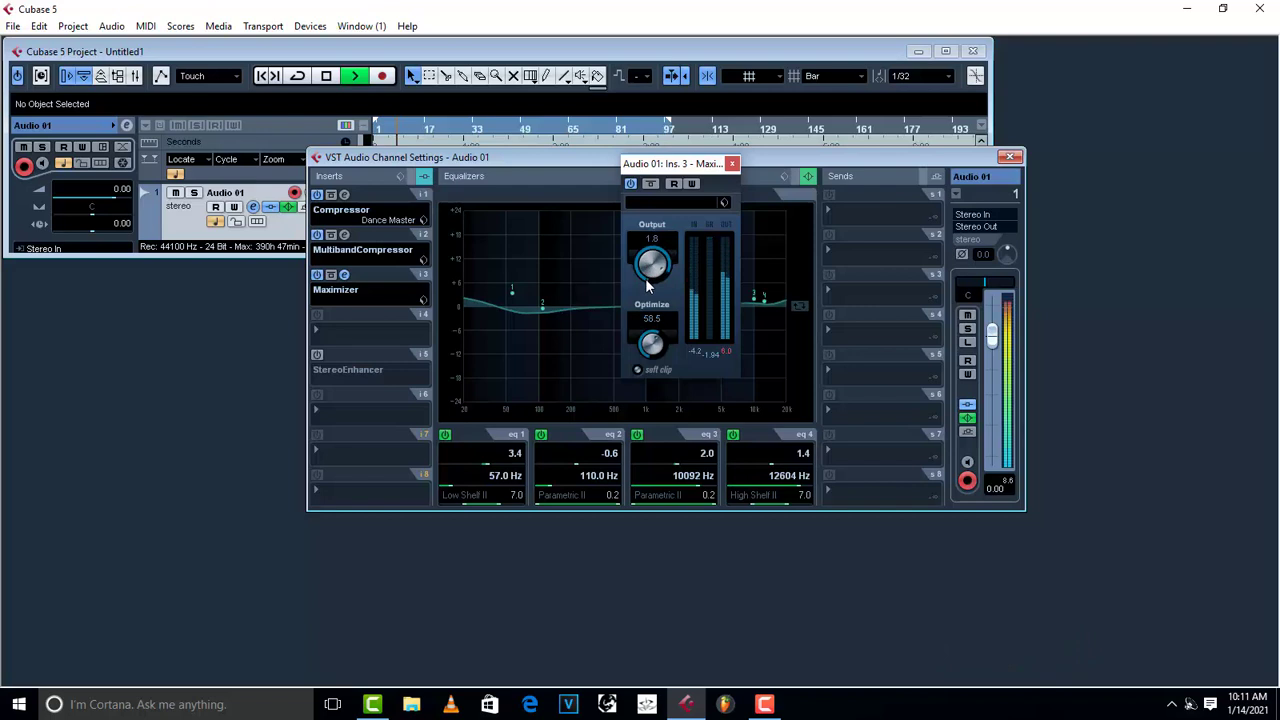
drag(647, 283, 643, 291)
drag(651, 349, 657, 344)
key(space)
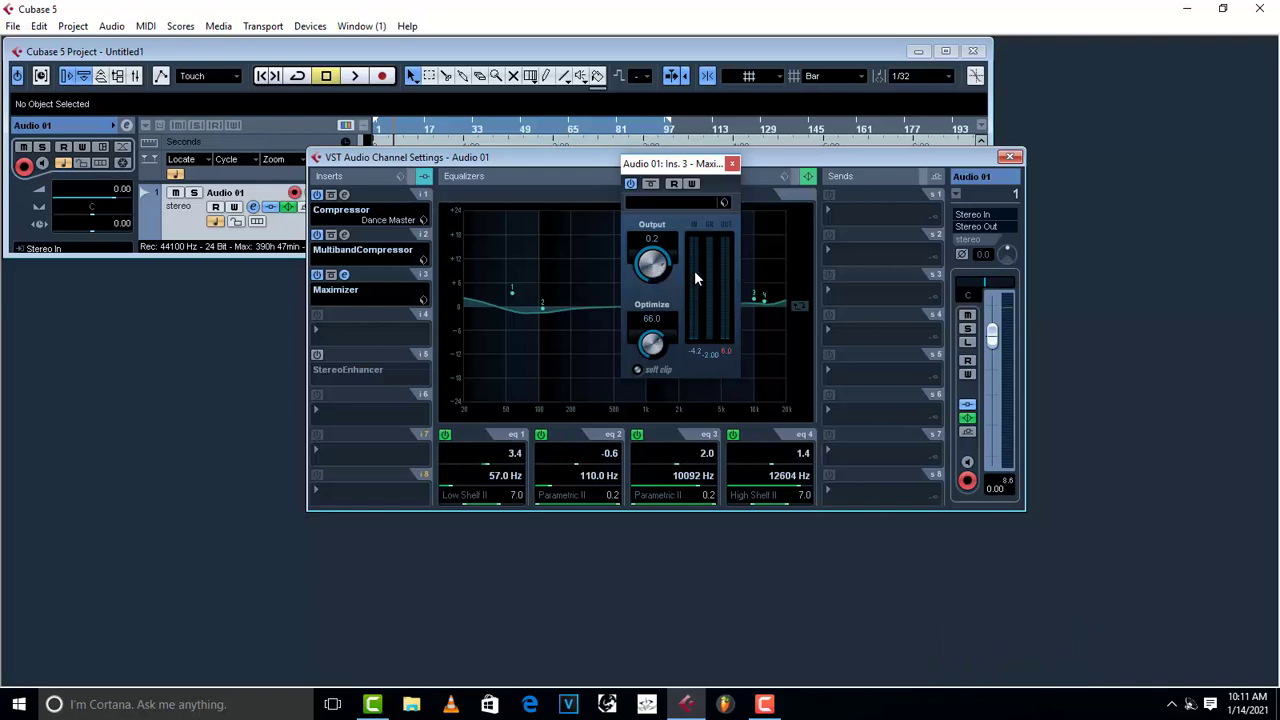
key(space)
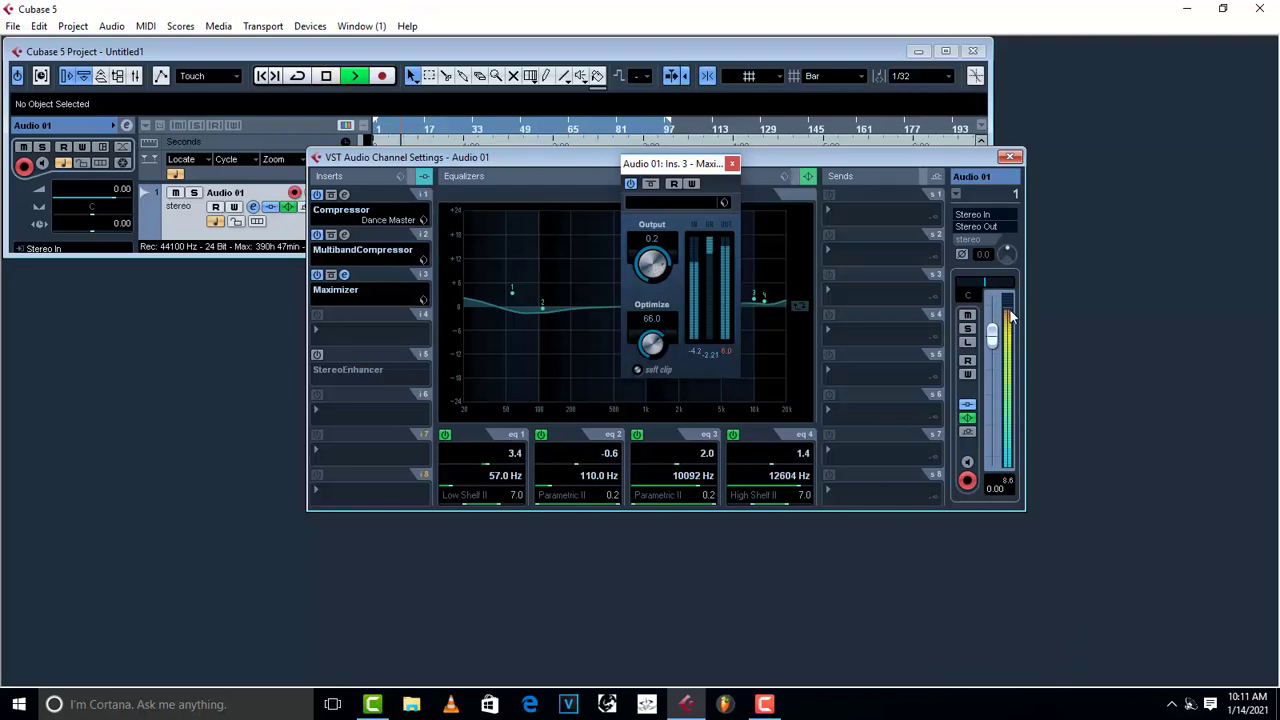
key(space)
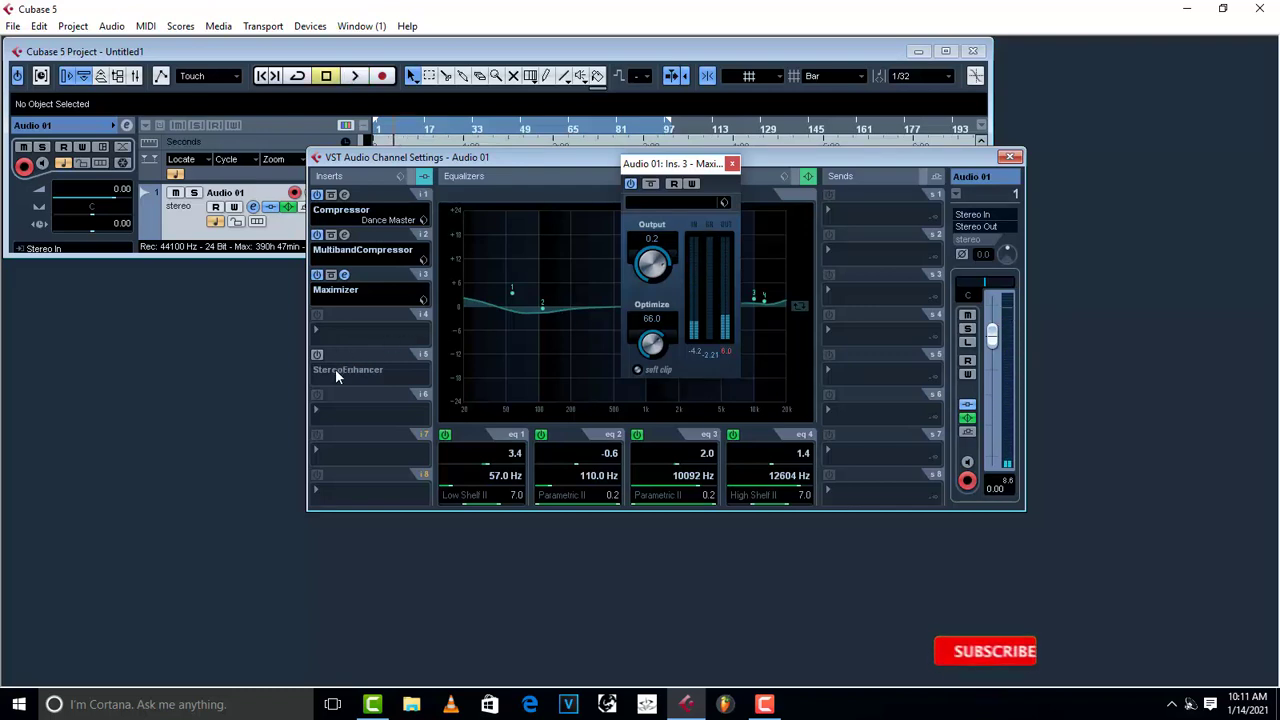
Move StereoEnhancer to the fourth insert slot and reload it from the Spatial plug-ins
drag(335, 369, 316, 330)
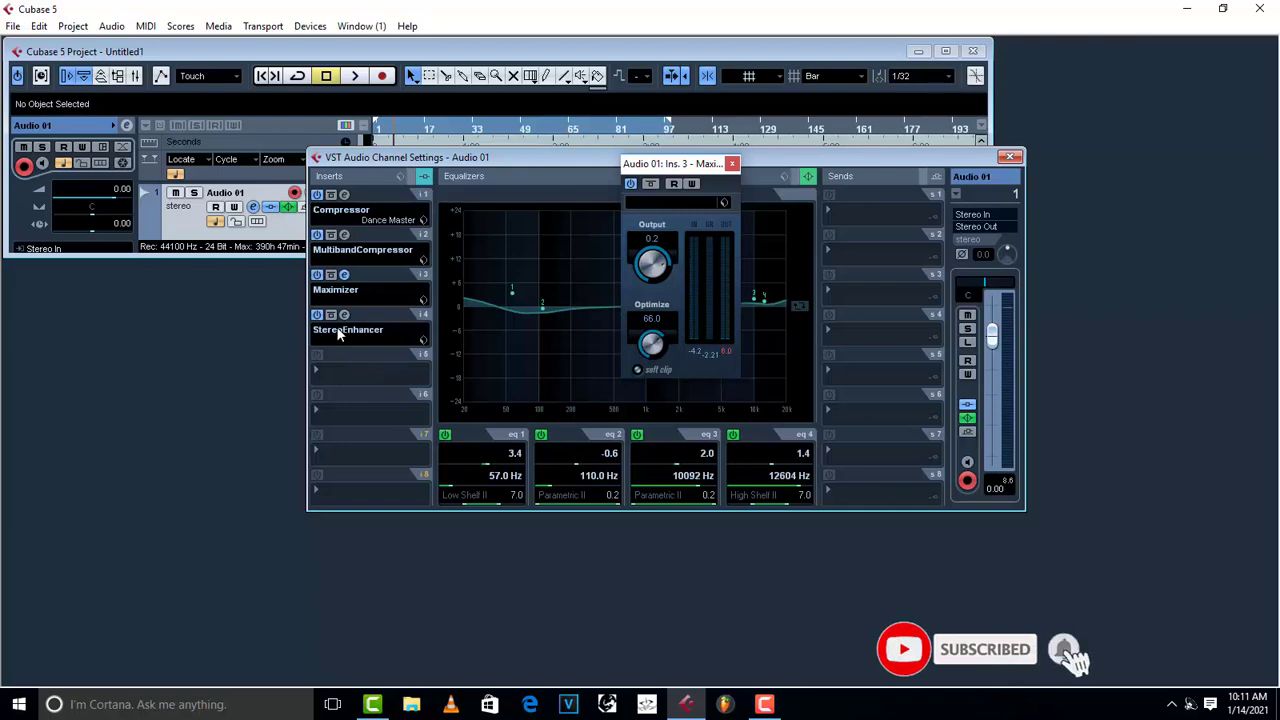
click(340, 331)
mouse_move(390, 495)
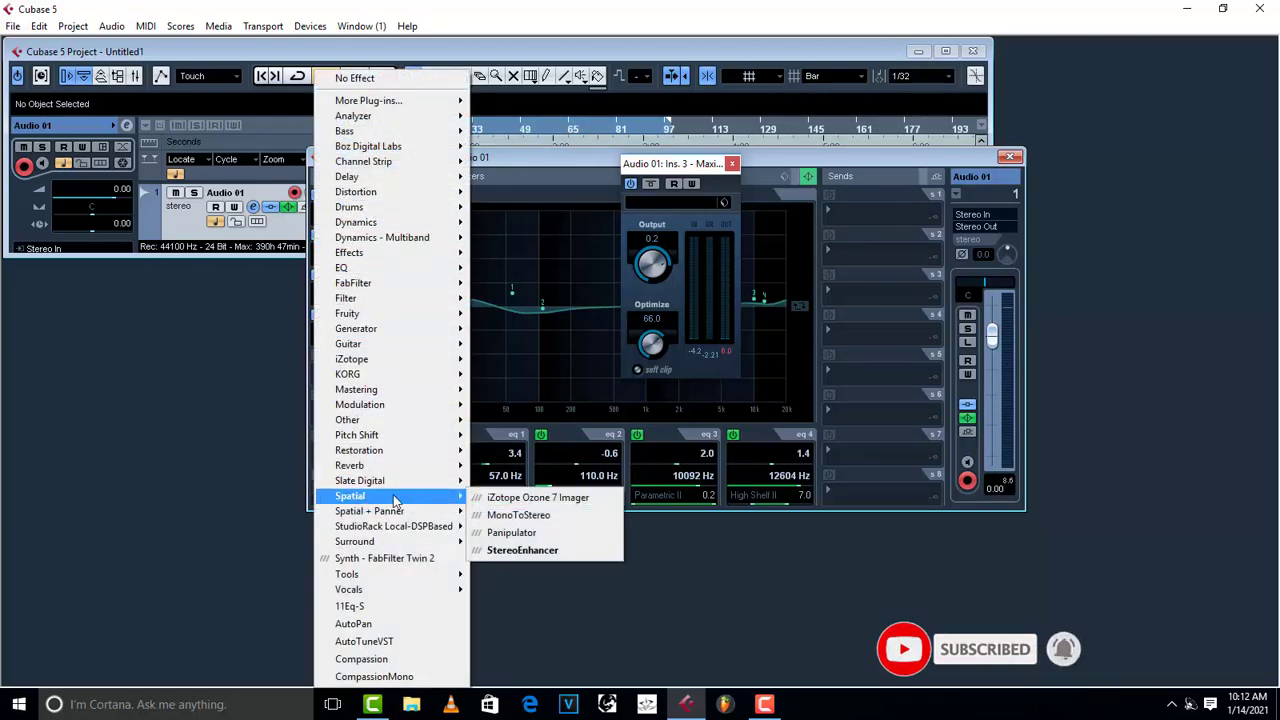
click(534, 552)
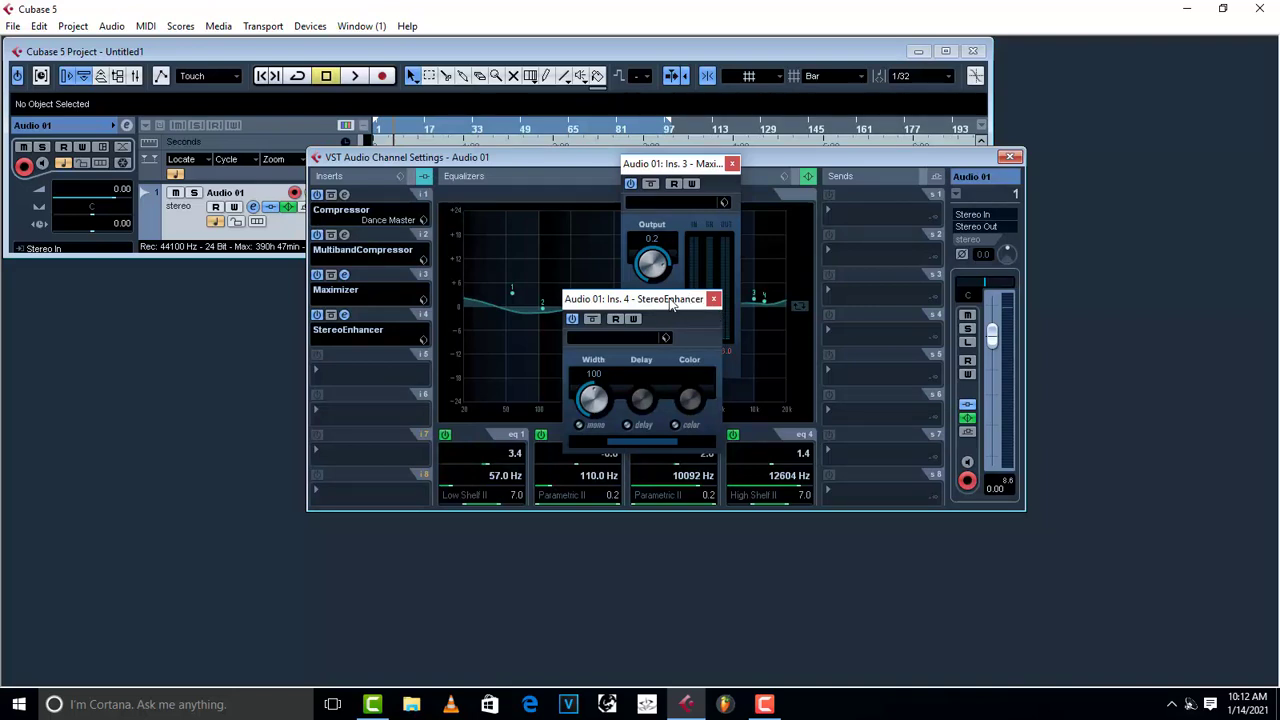
Place the StereoEnhancer window clear of the Maximizer and select the "Mastering - More Room" preset
drag(672, 305, 555, 282)
click(518, 313)
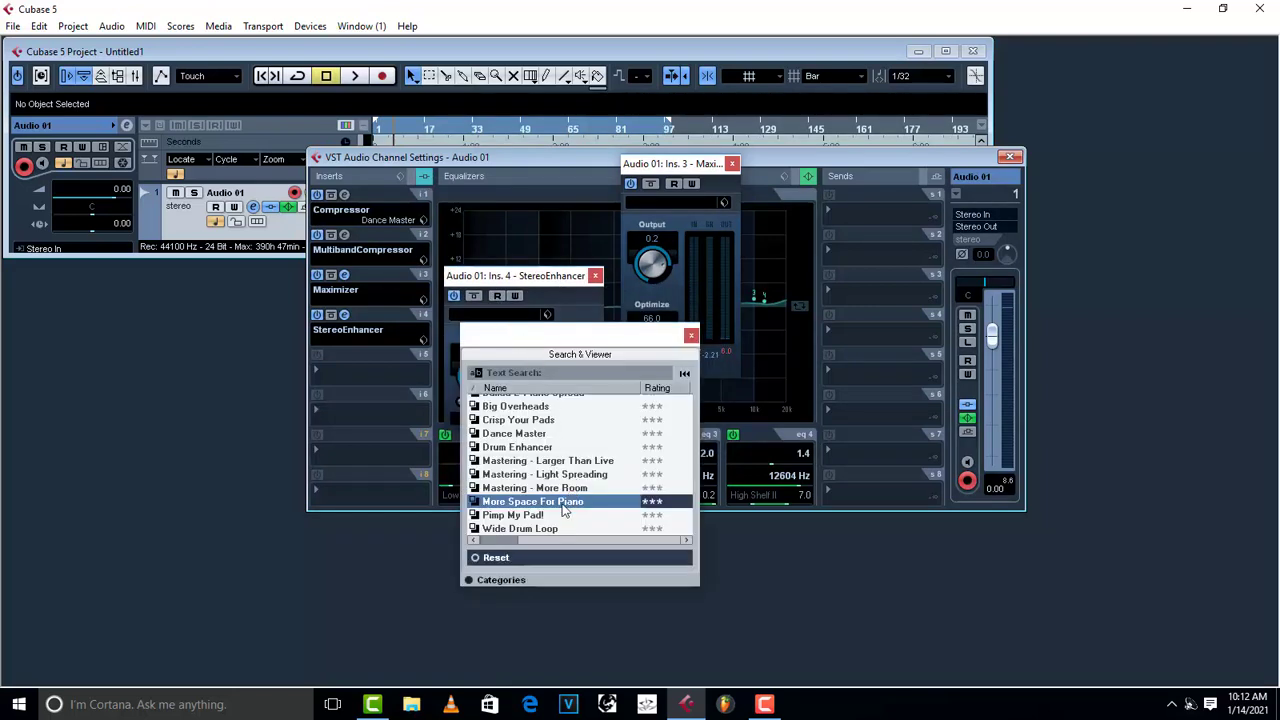
click(513, 489)
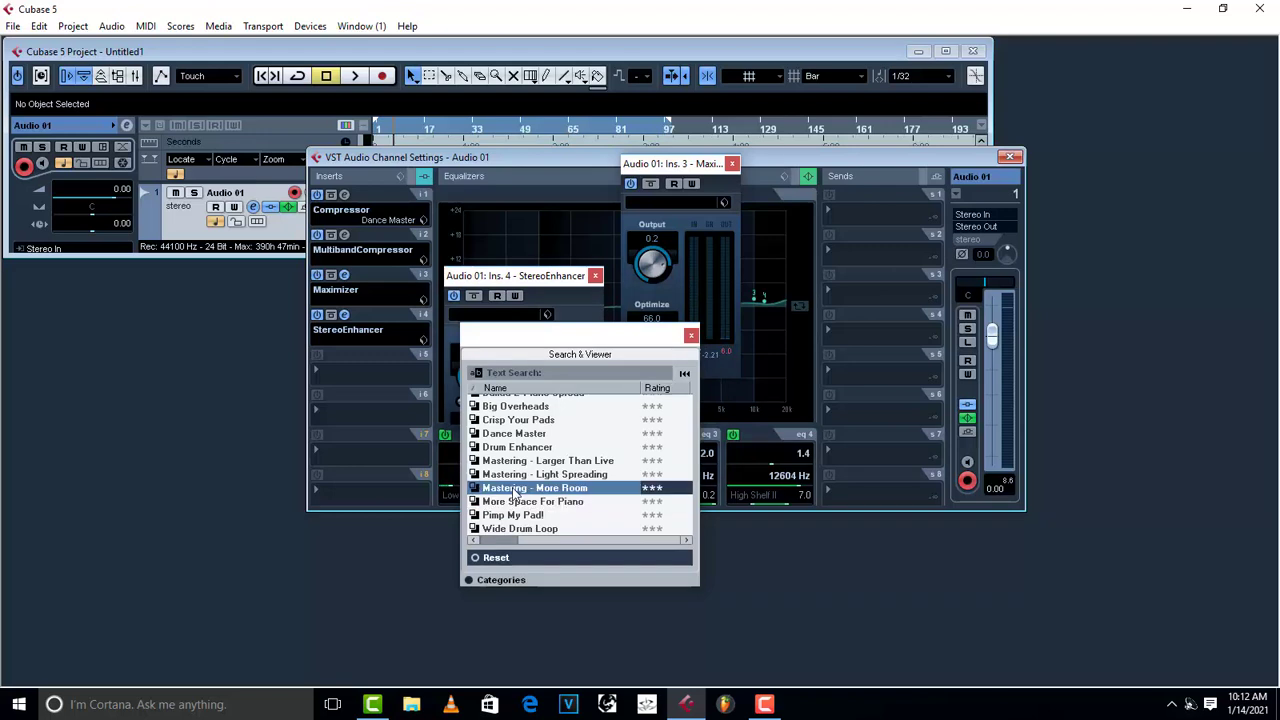
Close the preset browser and compare the song's playback with StereoEnhancer switched off and back on
click(690, 336)
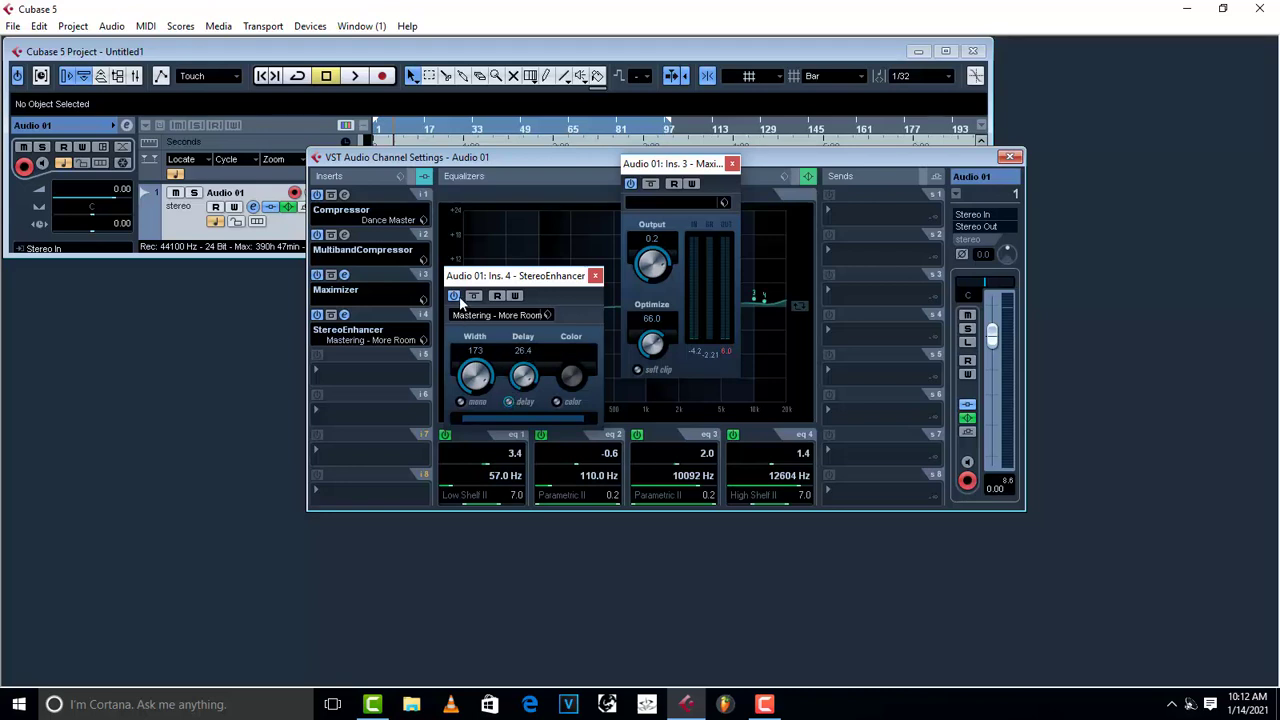
click(455, 297)
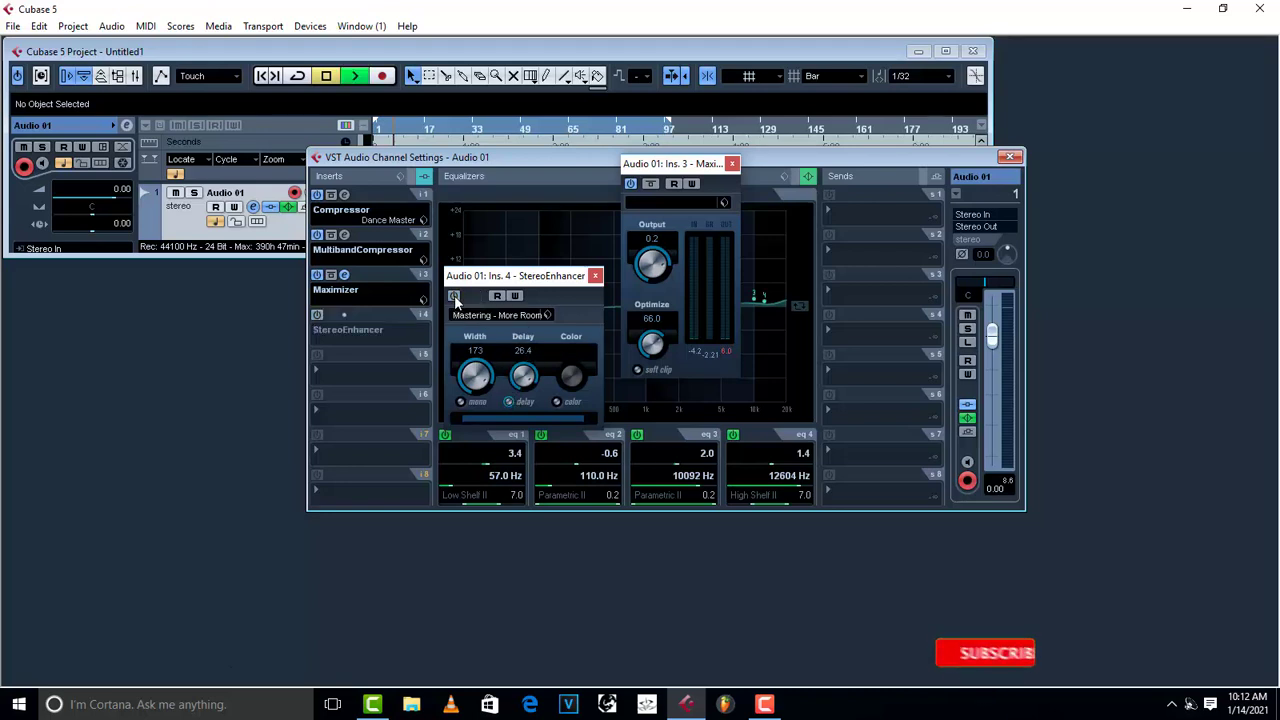
key(space)
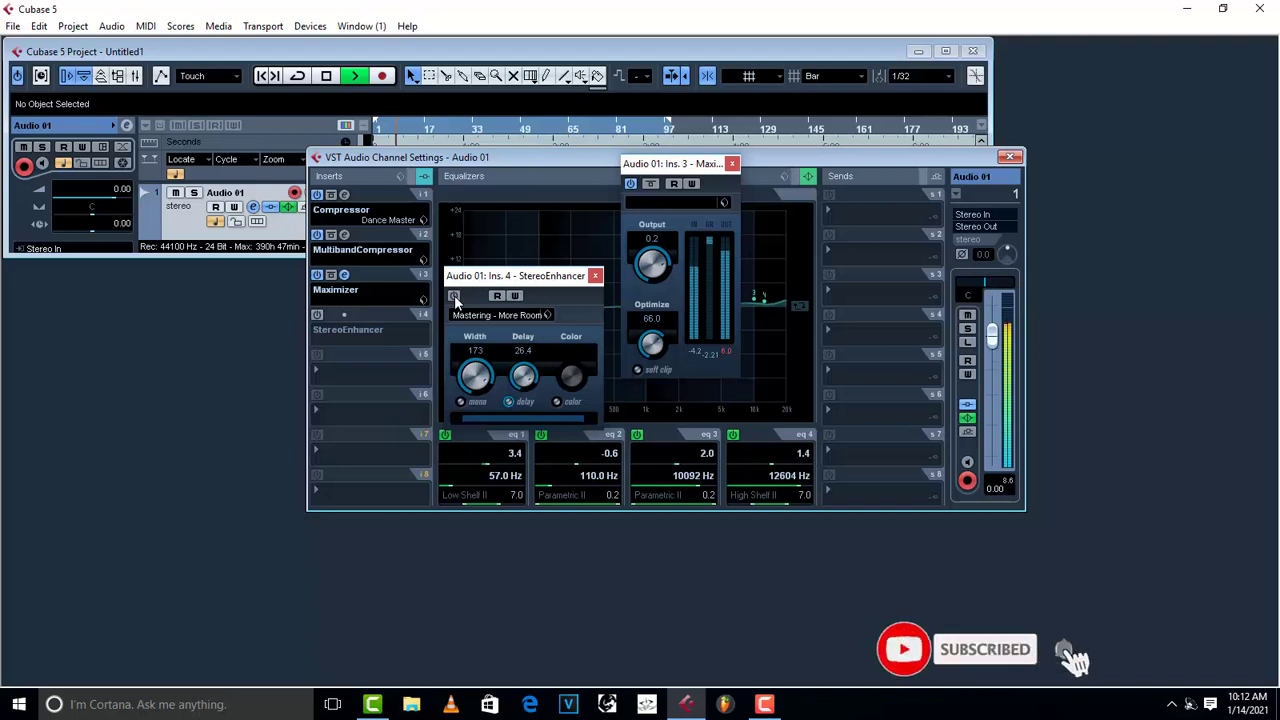
key(space)
click(455, 297)
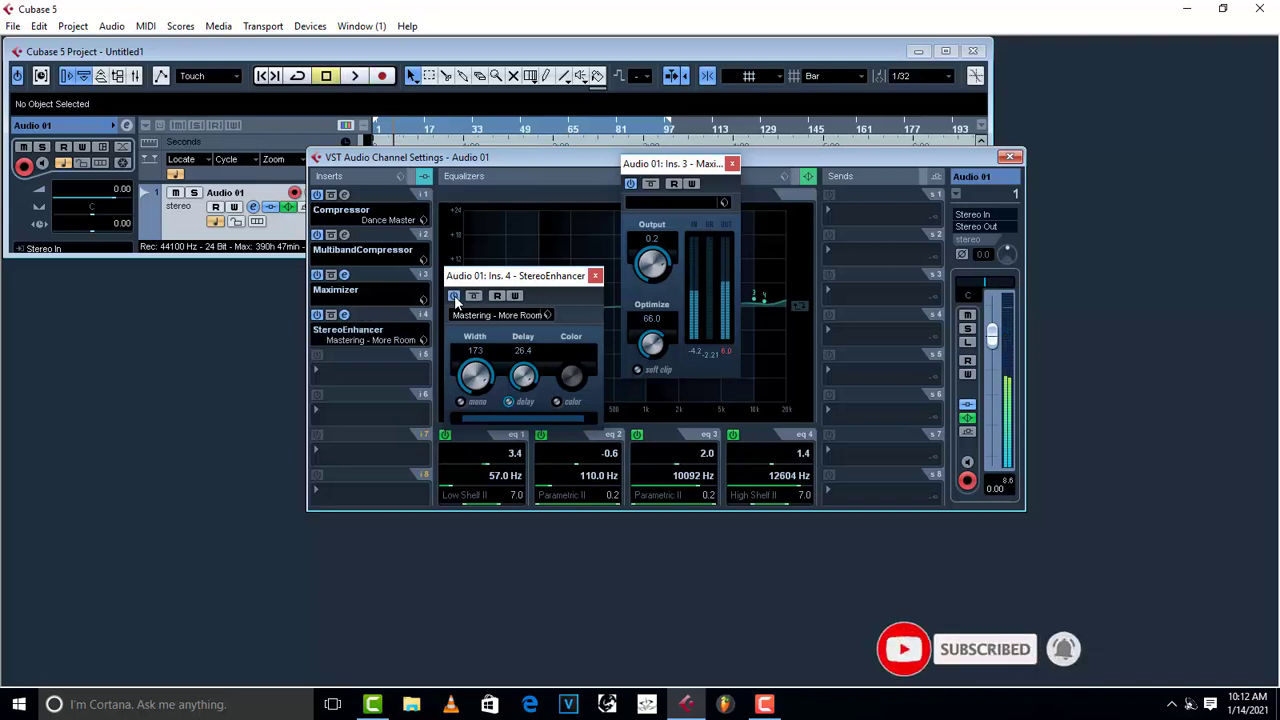
key(space)
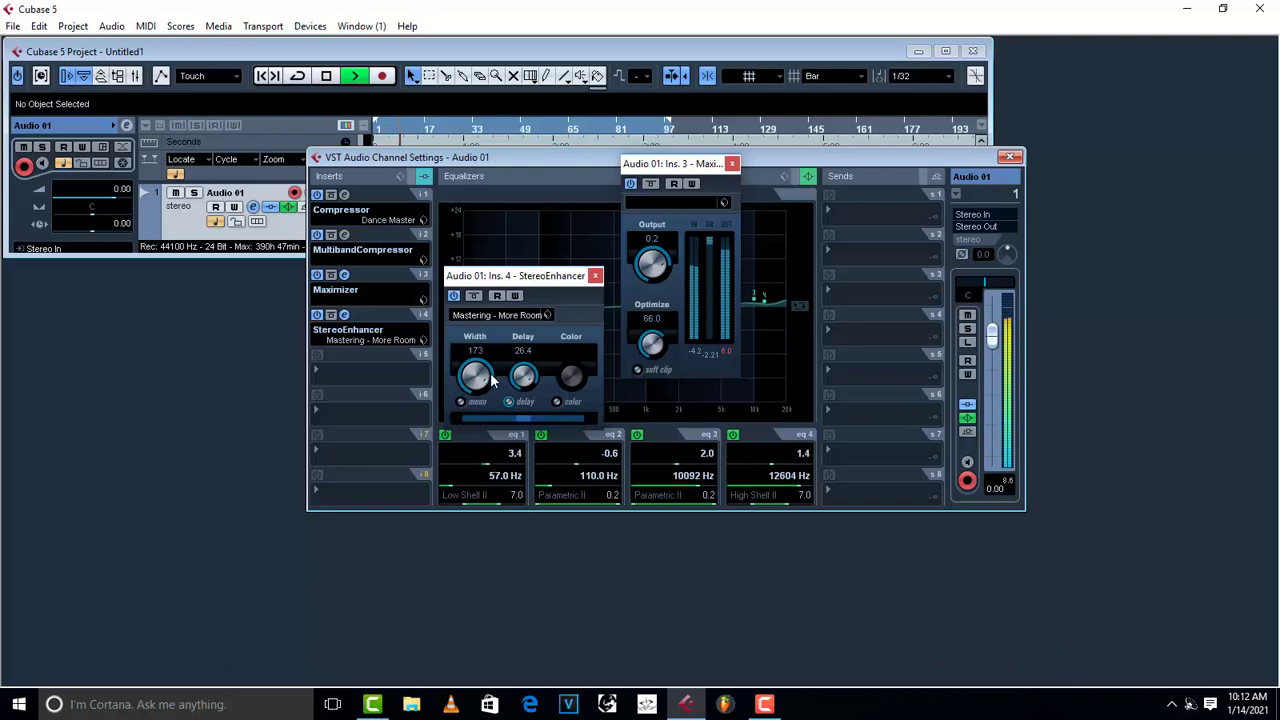
Set StereoEnhancer's Width to 110 by ear against playback and turn its delay off
mouse_move(457, 416)
mouse_down()
mouse_move(472, 415)
mouse_move(472, 436)
mouse_up()
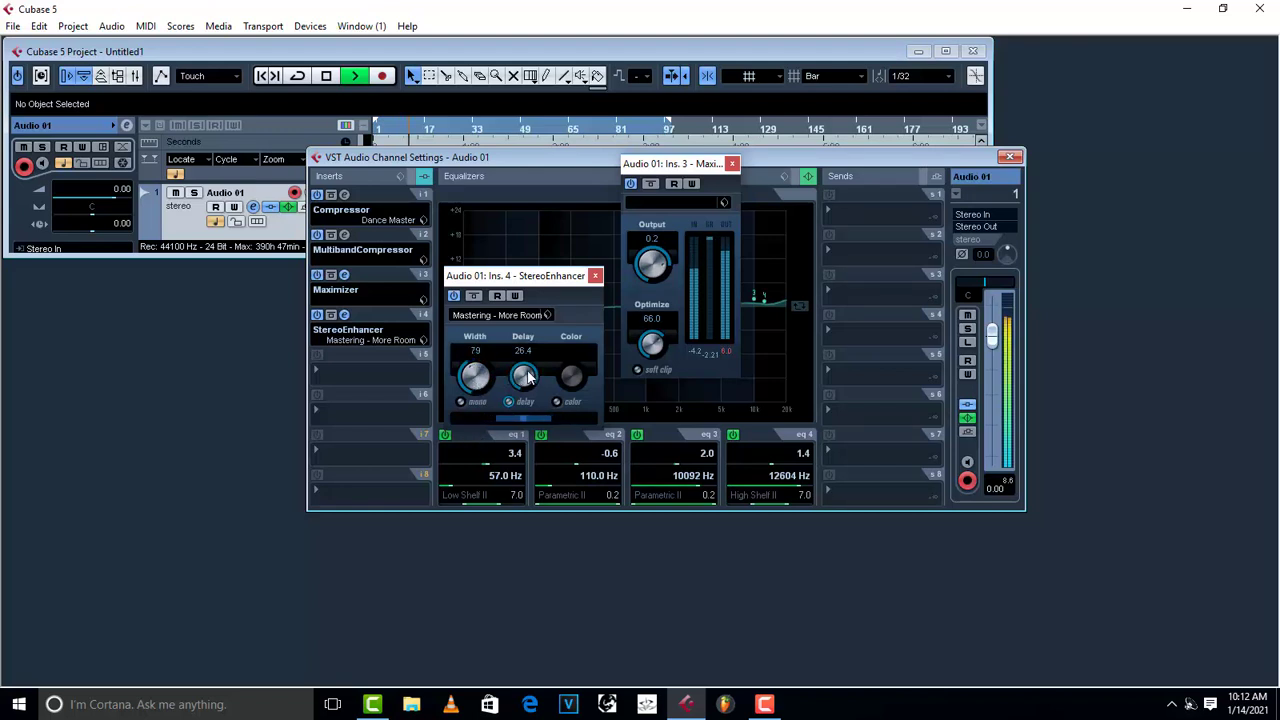
key(space)
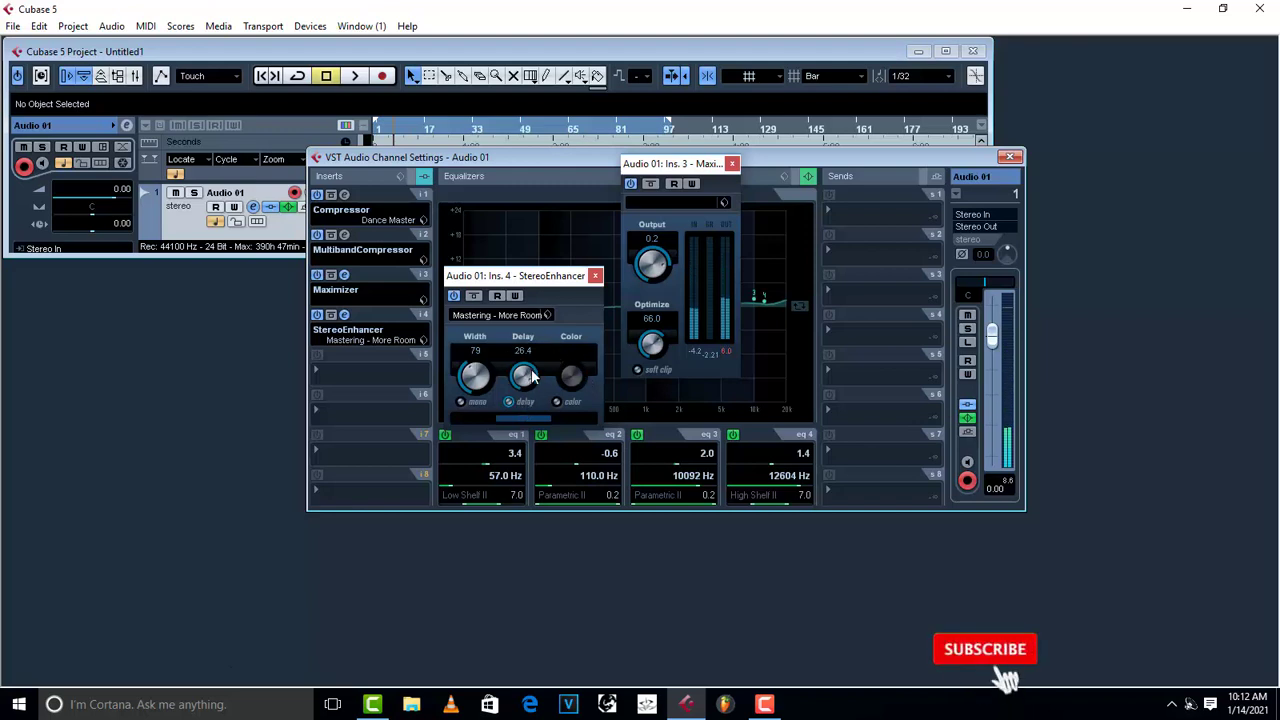
click(521, 405)
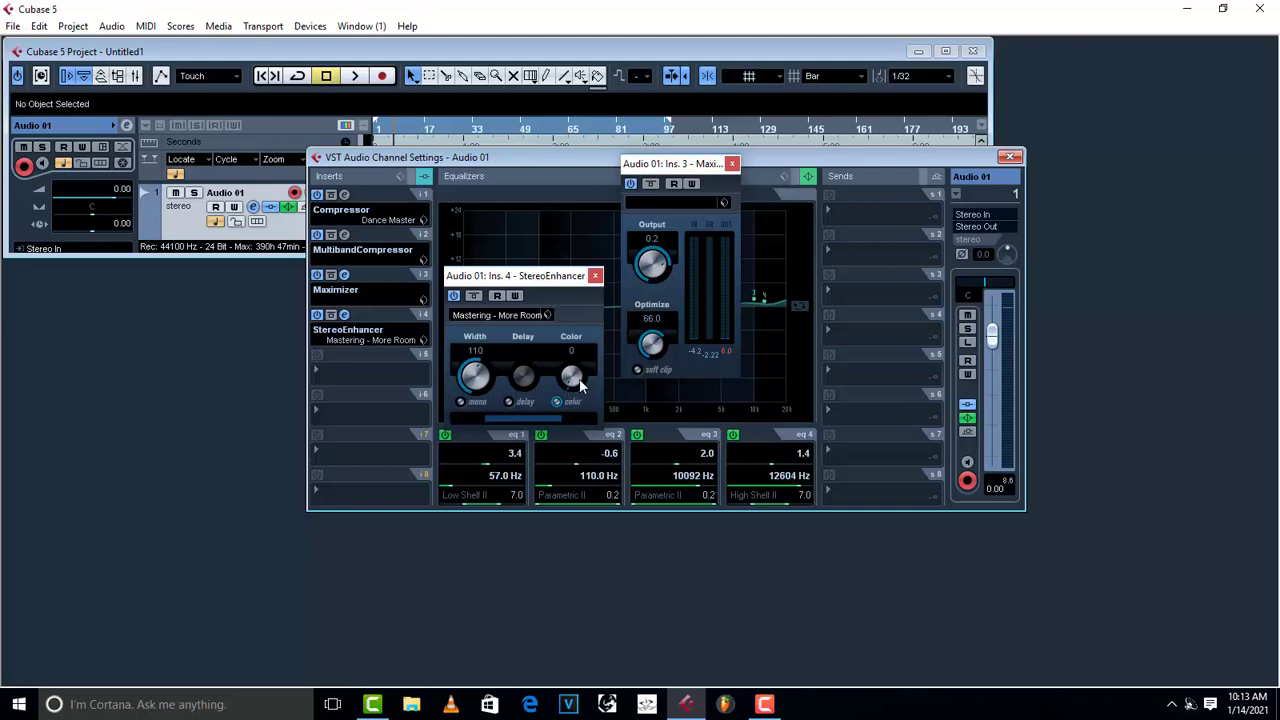
Try StereoEnhancer's Color at 57 and 47 during playback, stop the song and switch color off again
key(space)
drag(580, 385, 571, 322)
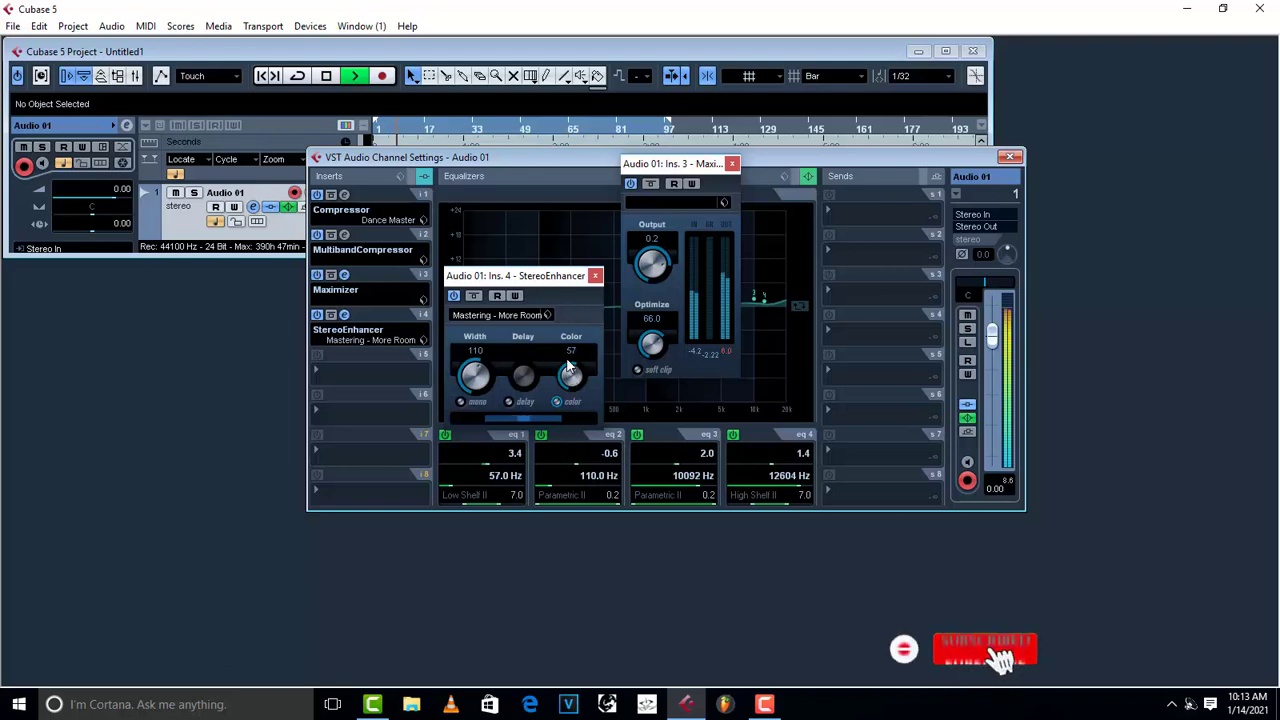
key(space)
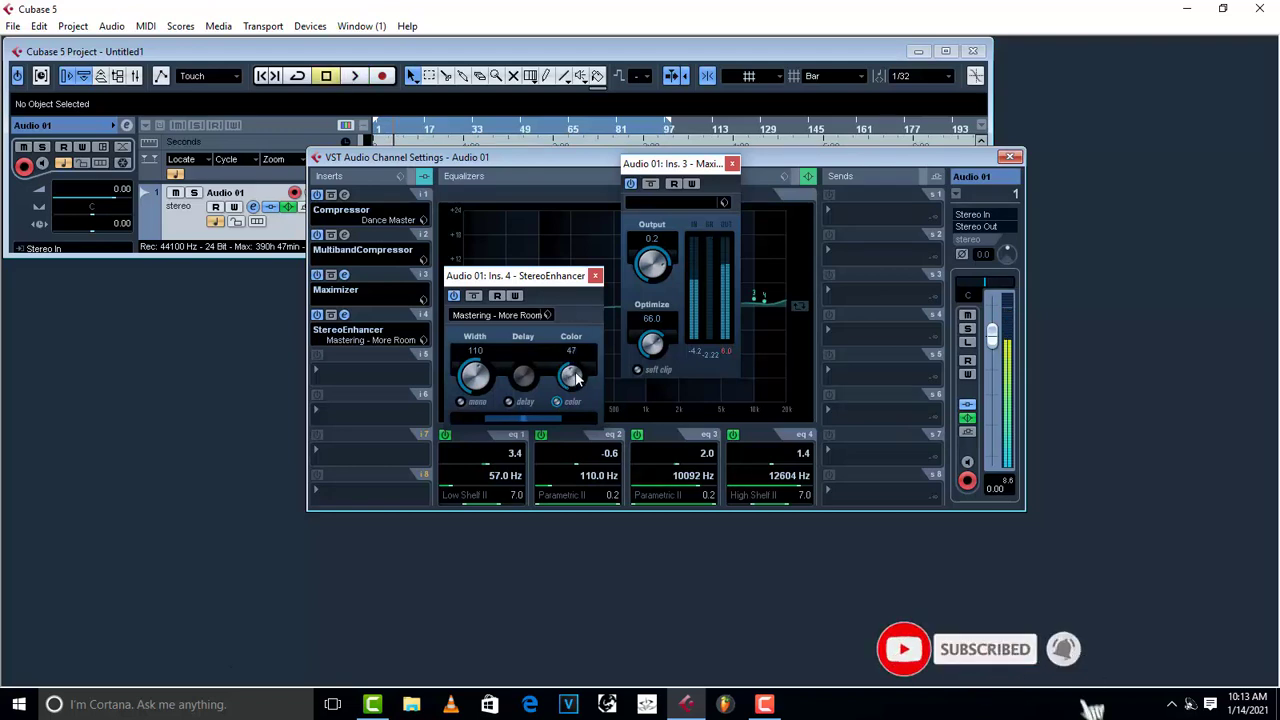
click(557, 401)
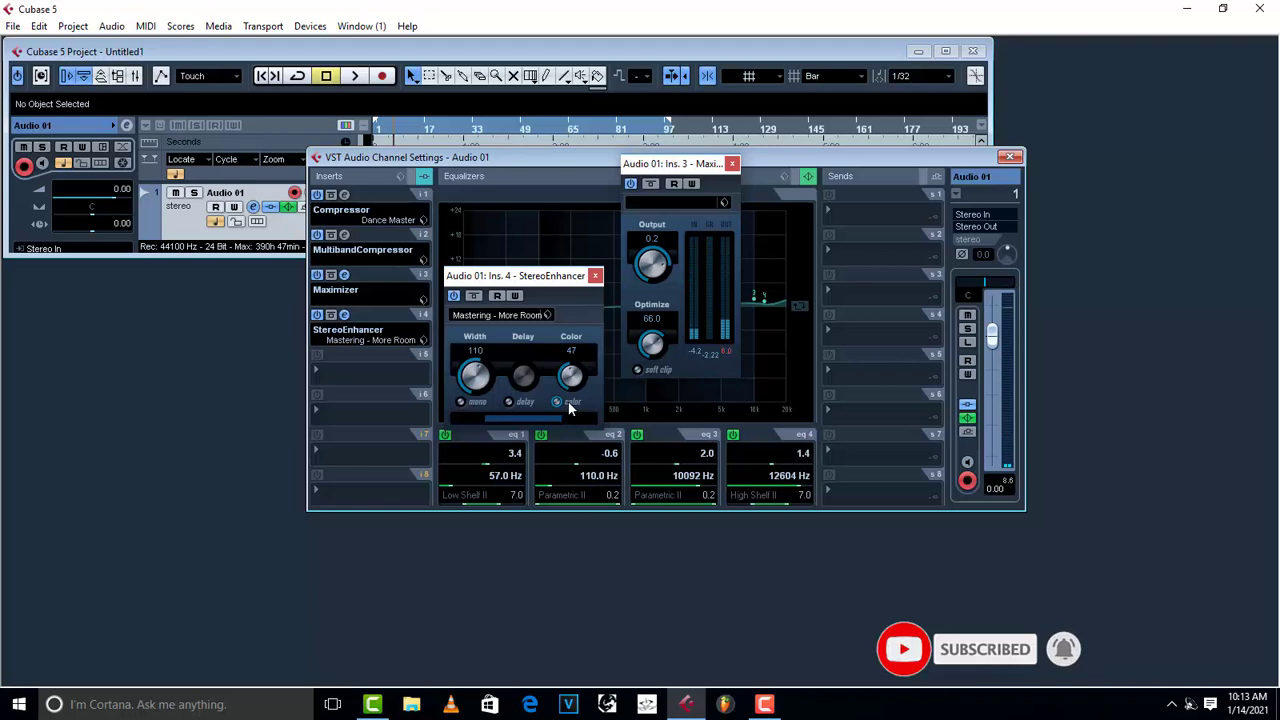
click(558, 401)
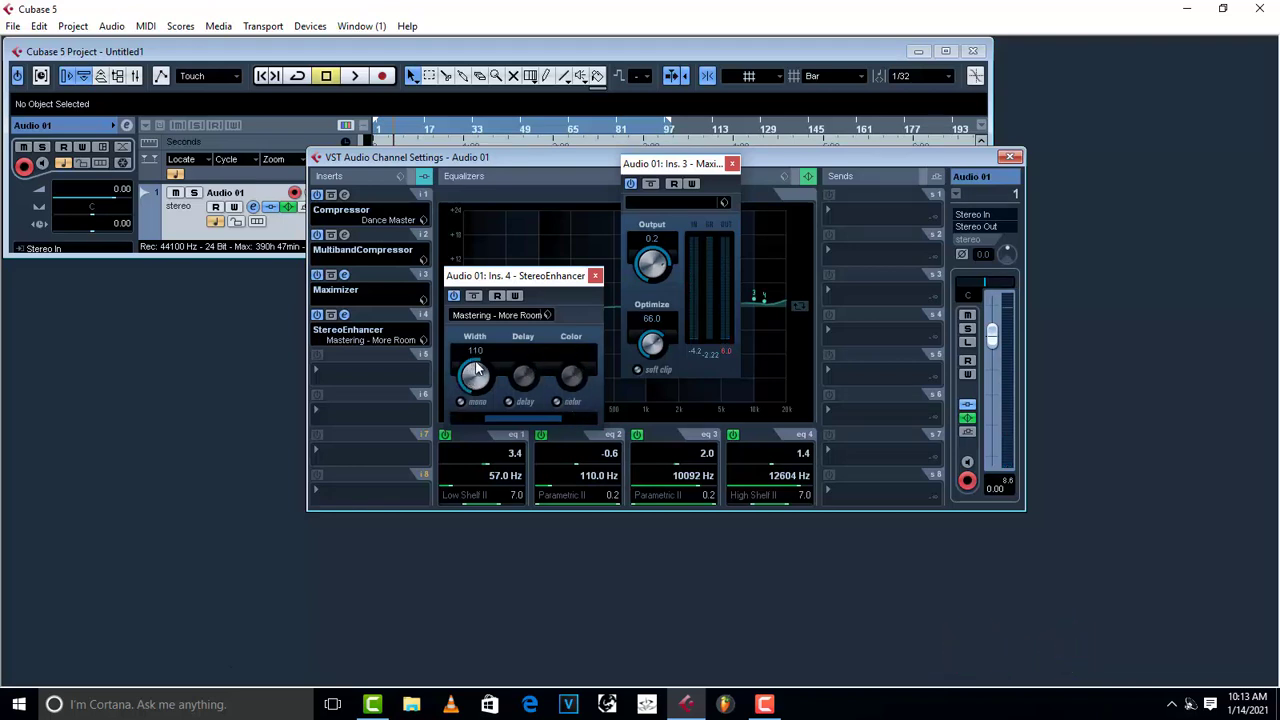
Close the StereoEnhancer and Maximizer windows and start exporting the mastered song as an audio mixdown
click(595, 277)
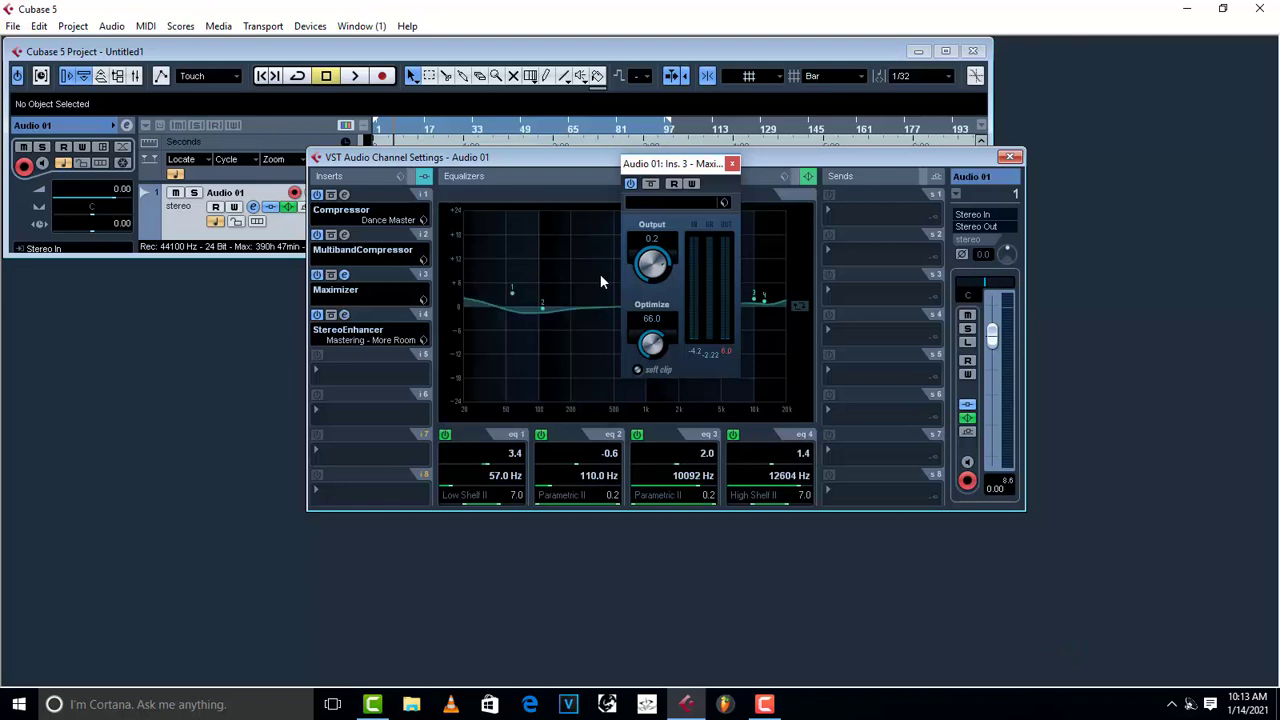
click(733, 164)
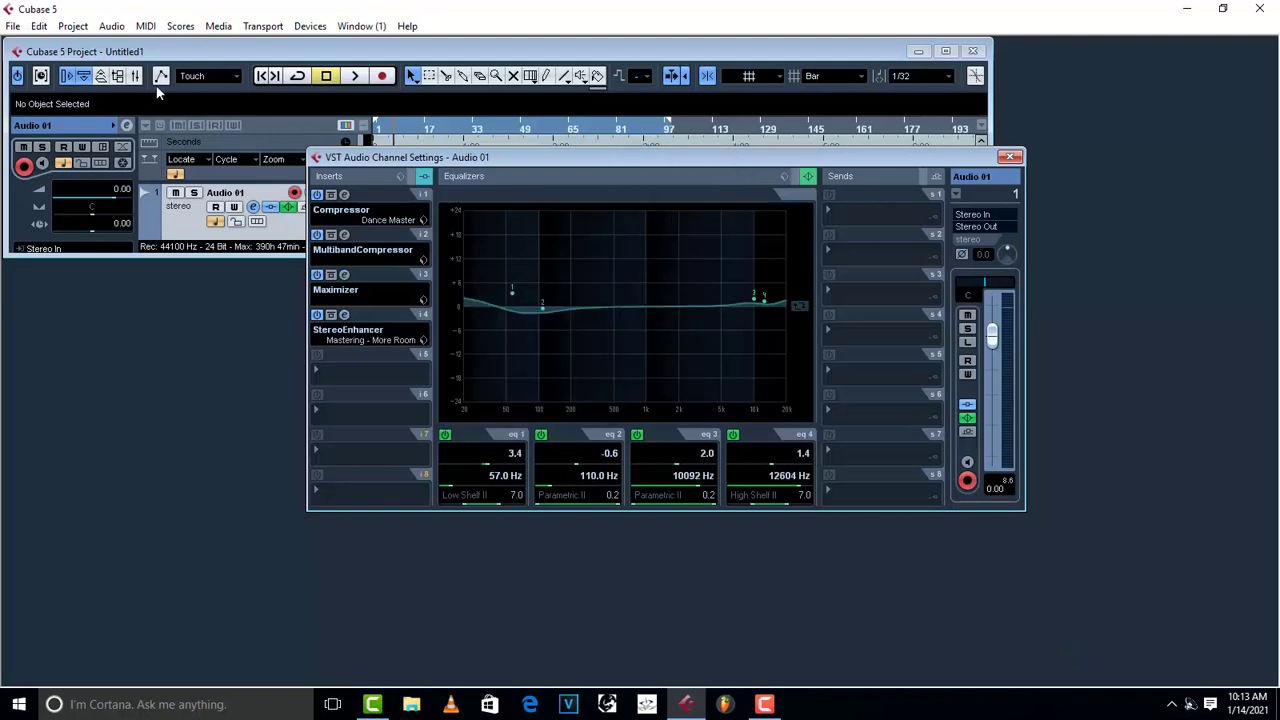
click(13, 26)
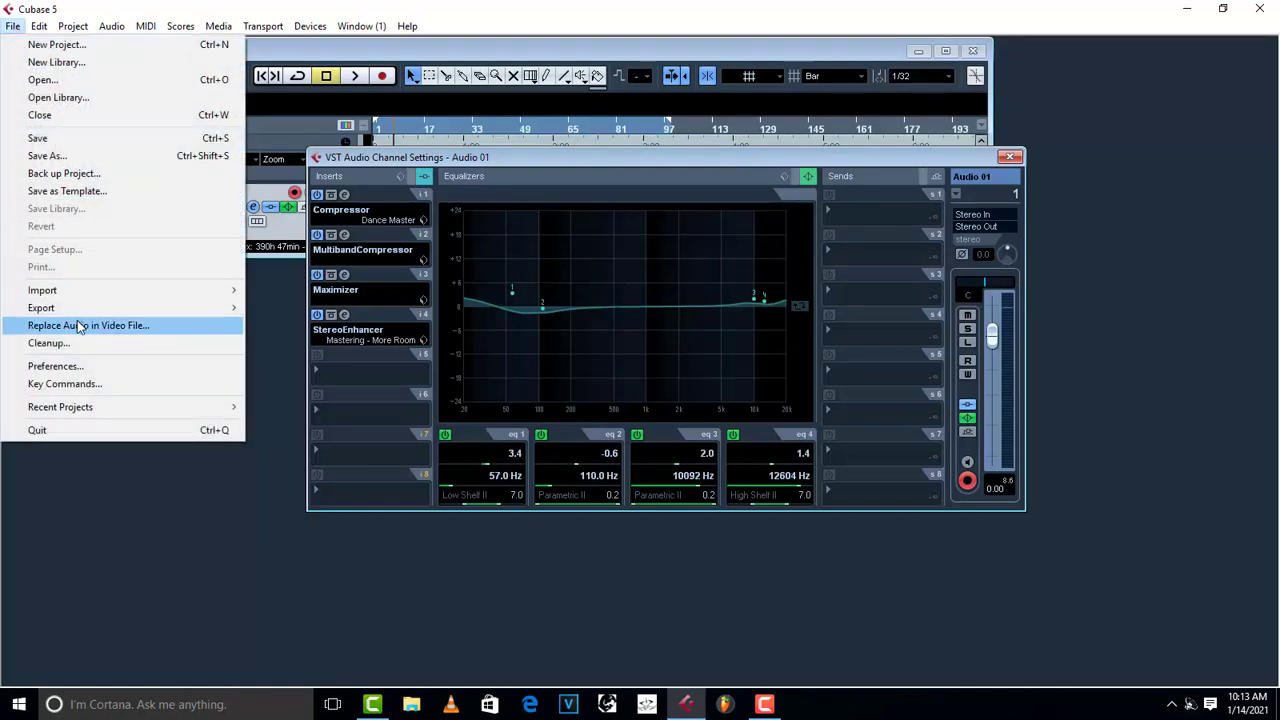
mouse_move(86, 310)
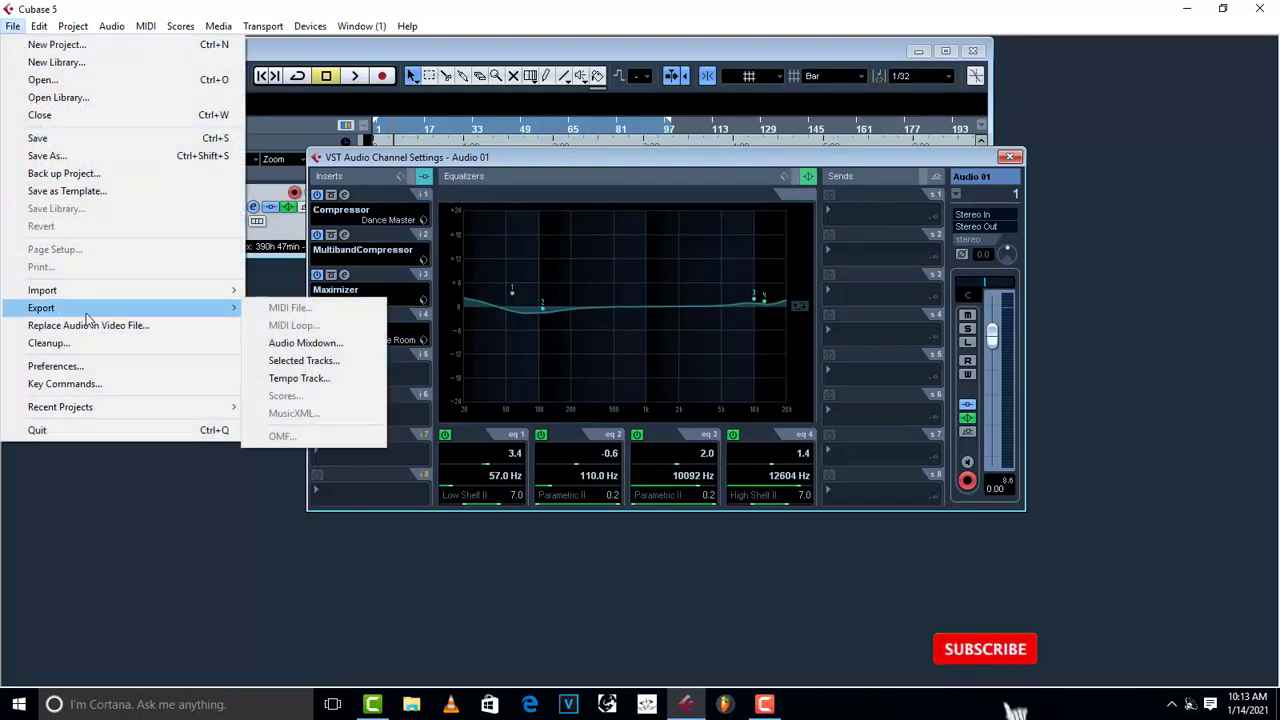
click(335, 345)
click(958, 587)
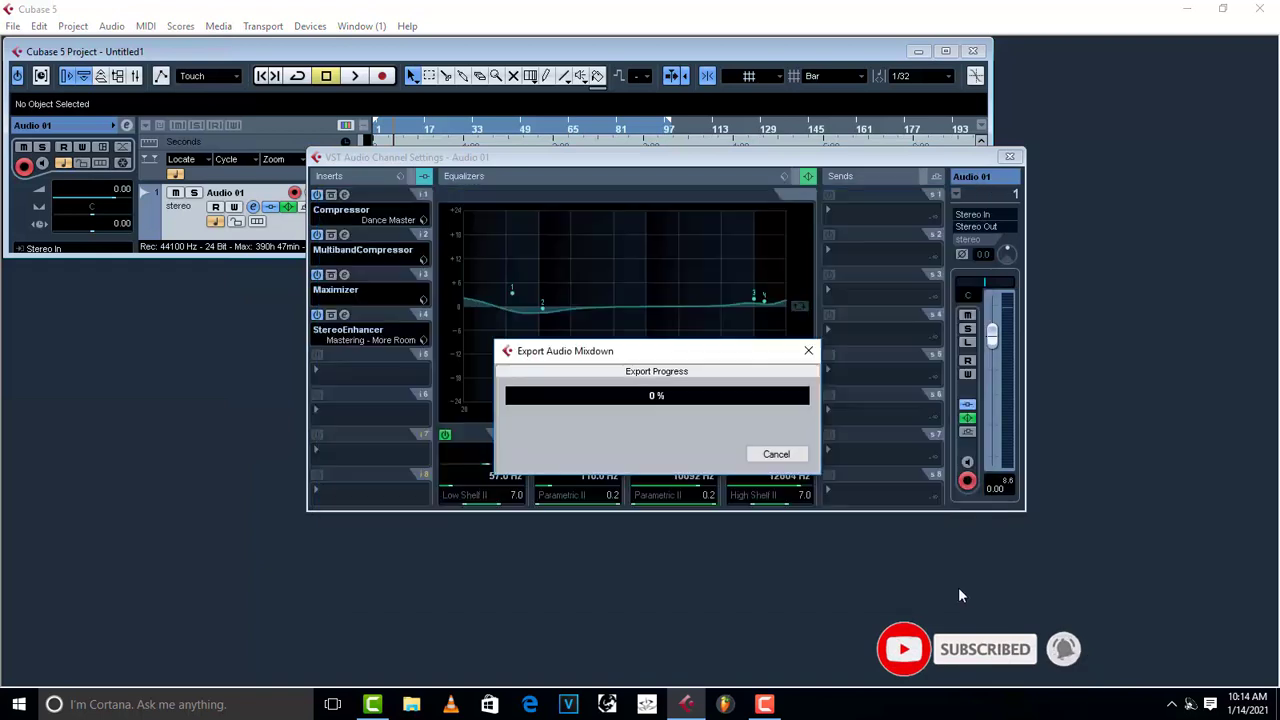